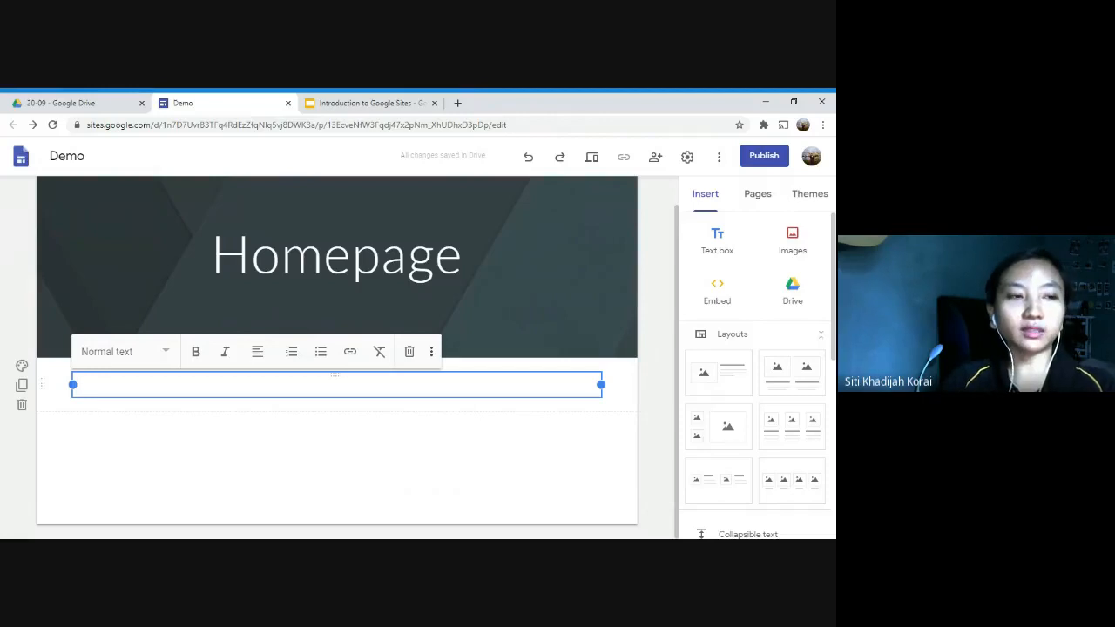
Step: Enter "TEXT BOX" in the empty text box as centred bold text, and preview the page
text(TEXT BOX)
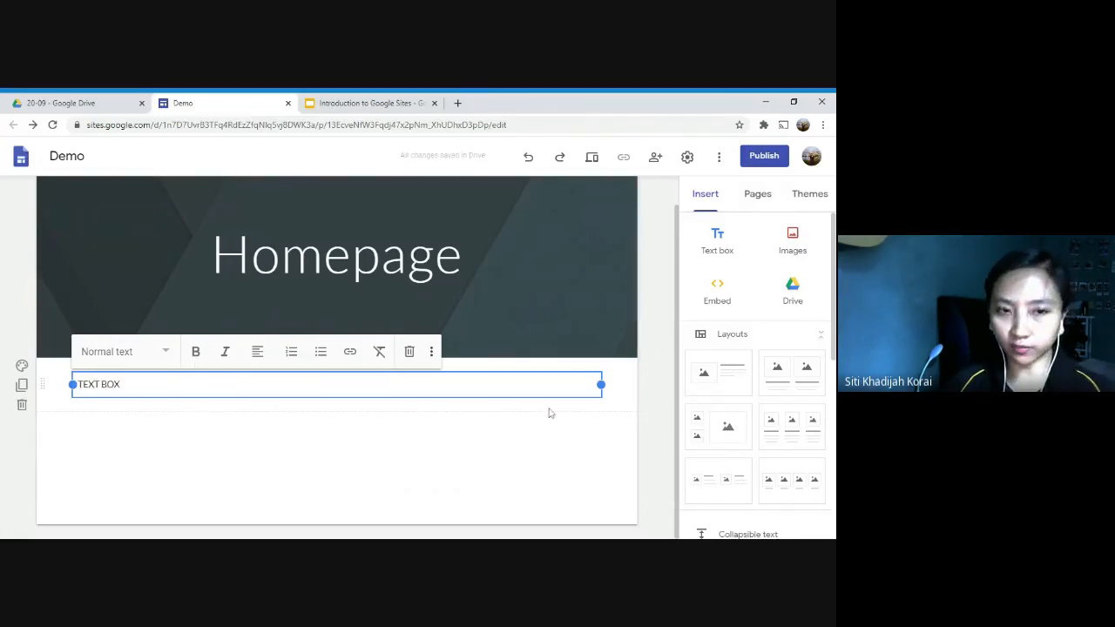
click(257, 351)
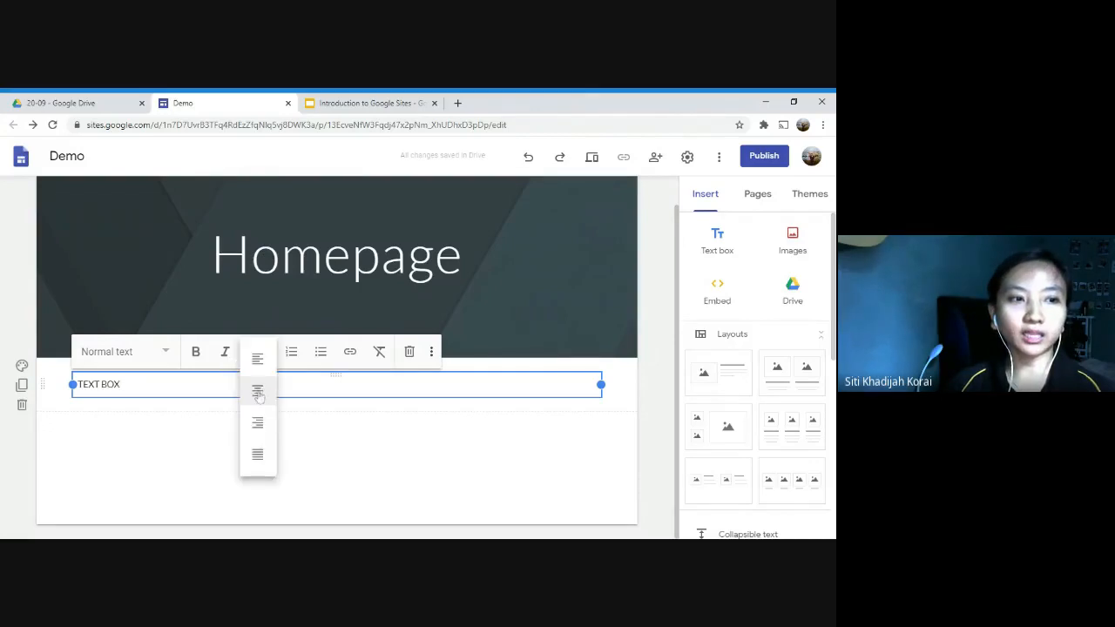
click(261, 395)
drag(423, 393, 241, 369)
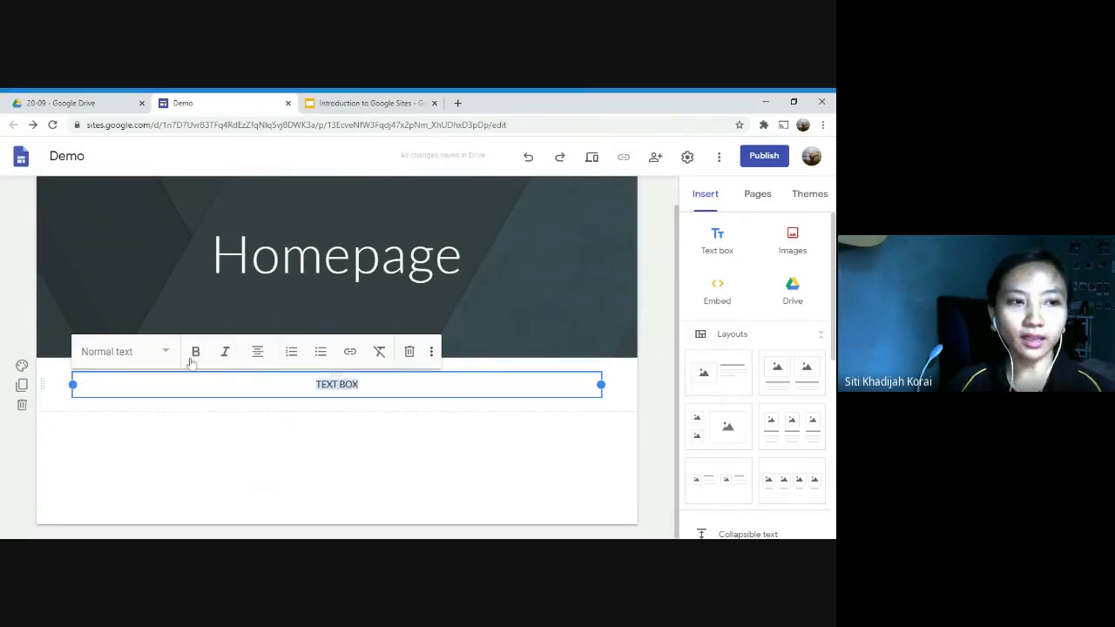
click(192, 357)
click(352, 393)
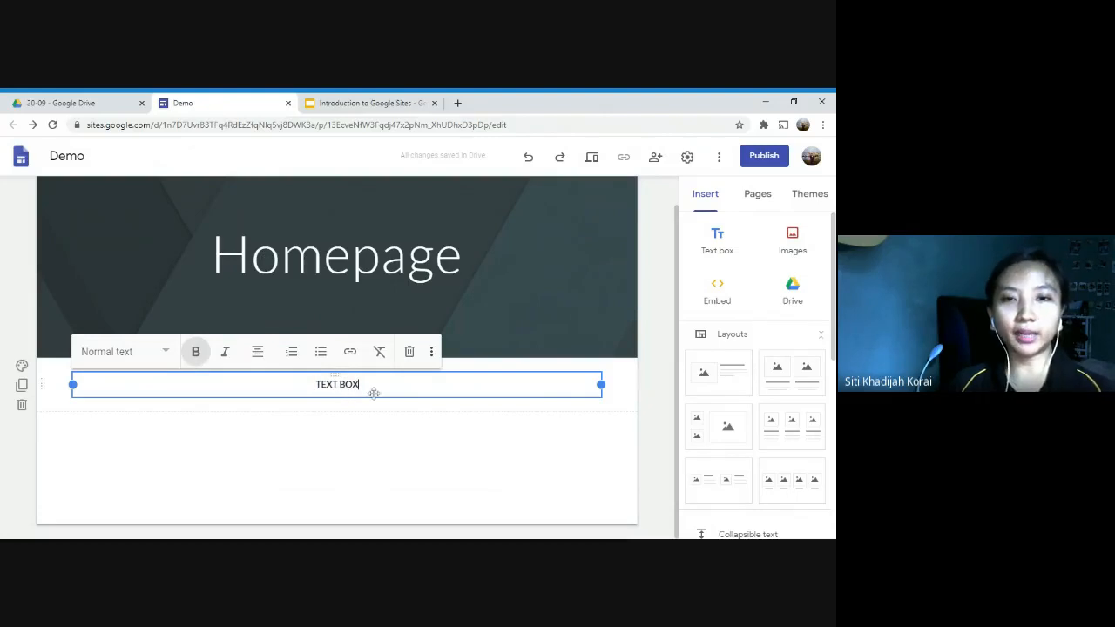
click(592, 157)
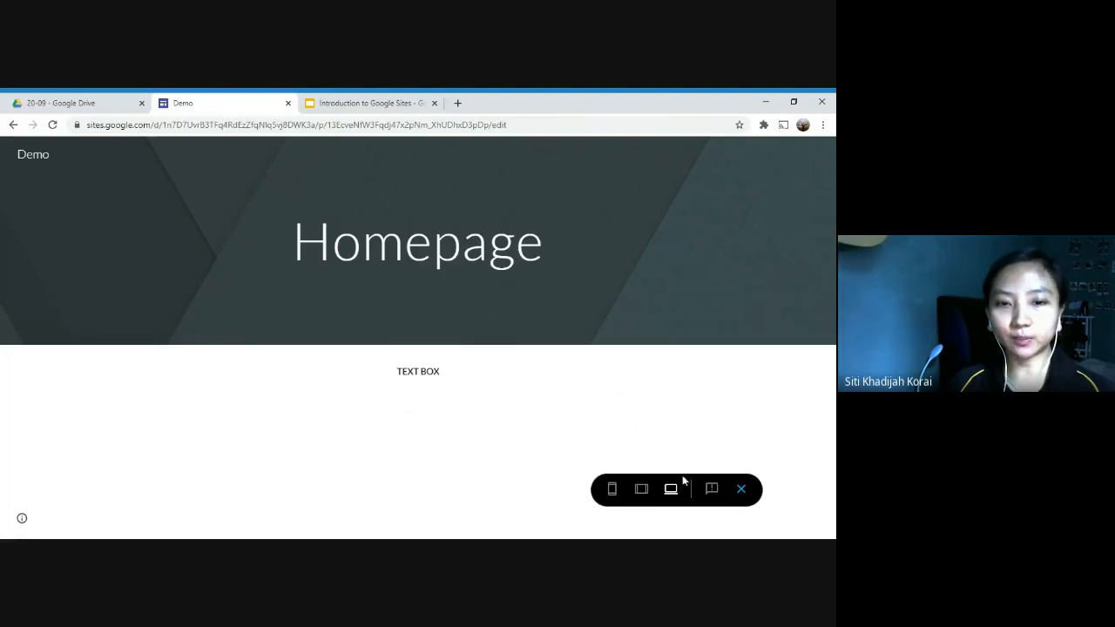
click(742, 489)
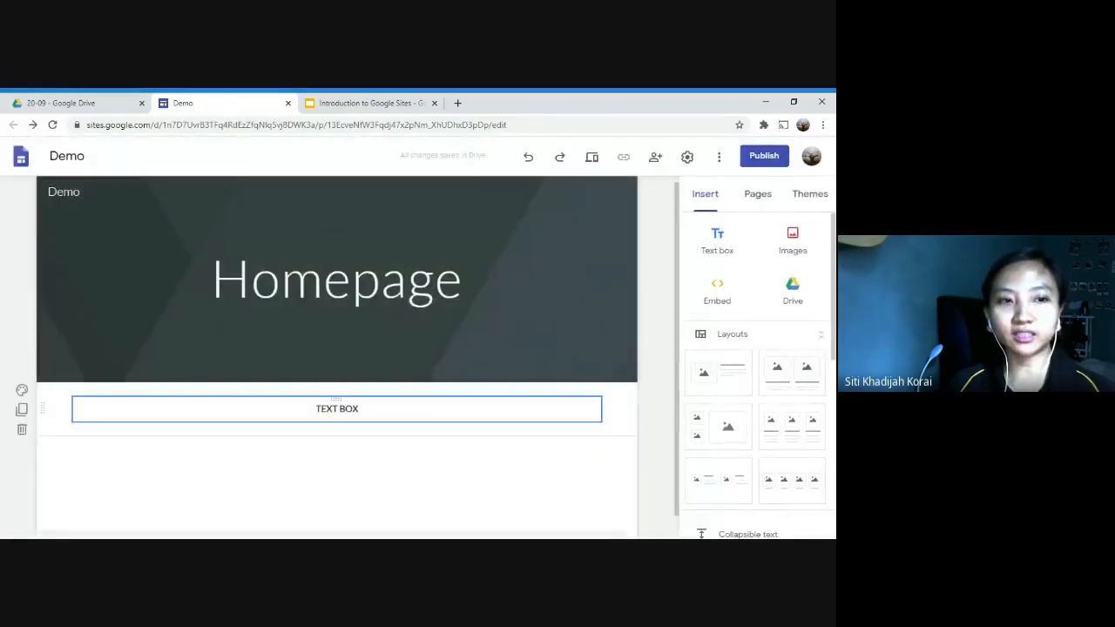
Step: Search Google Images for "Rainbow" and insert the photo of a rainbow in a red sunset sky
click(794, 248)
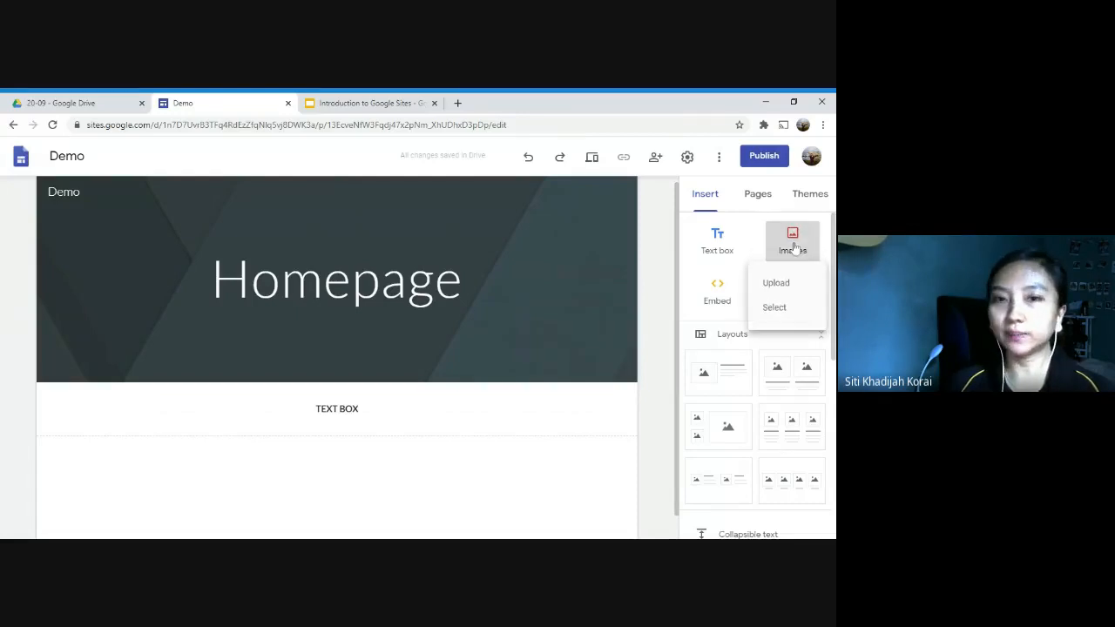
click(774, 308)
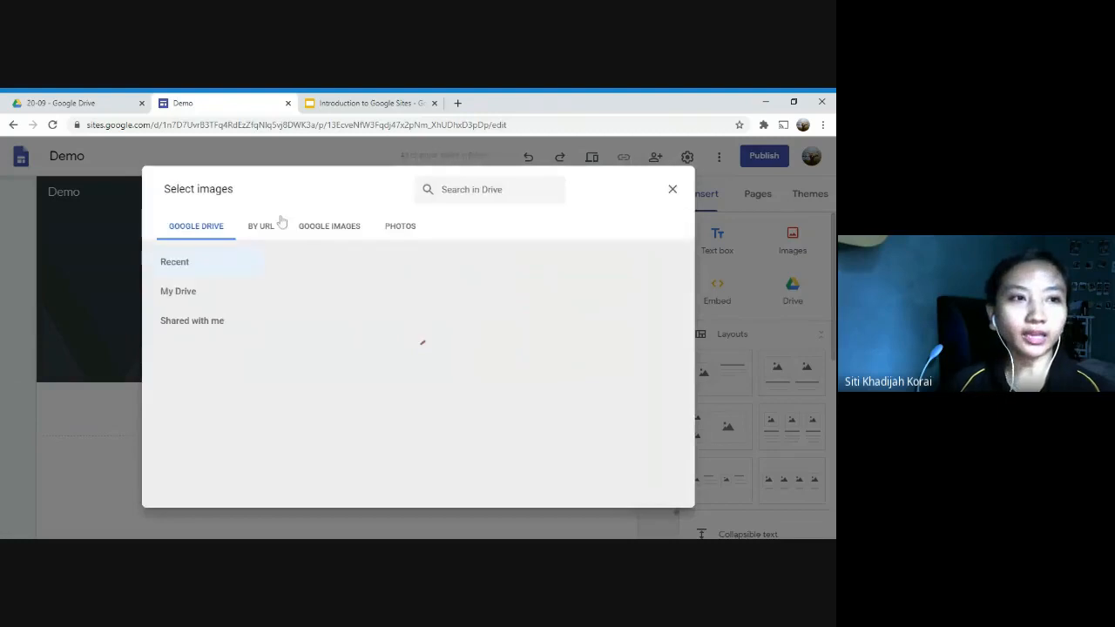
click(339, 231)
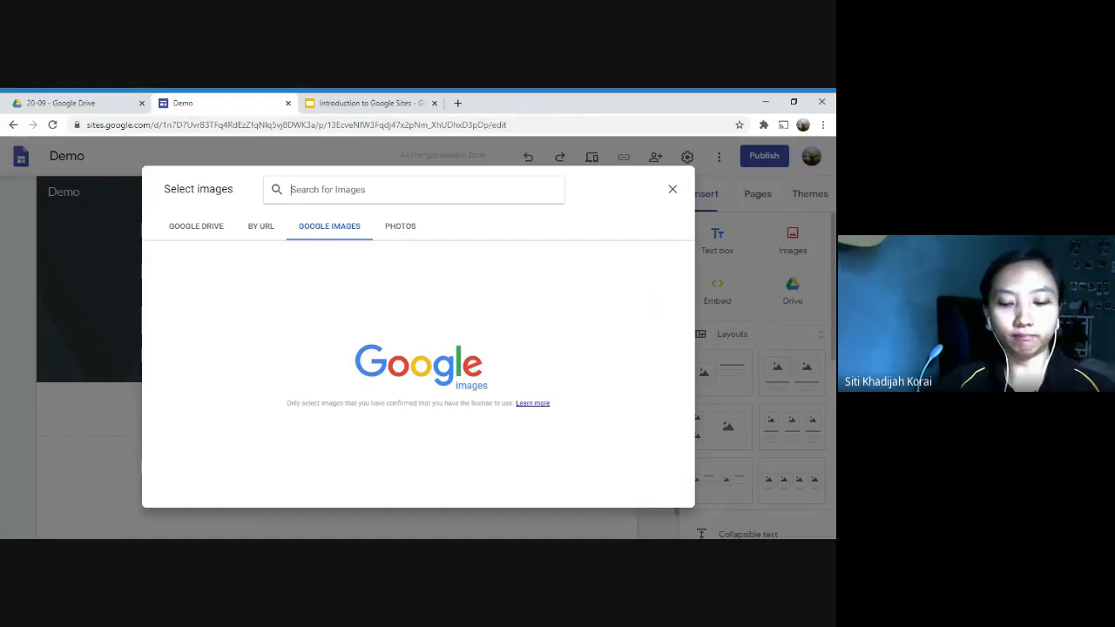
text(Rainv)
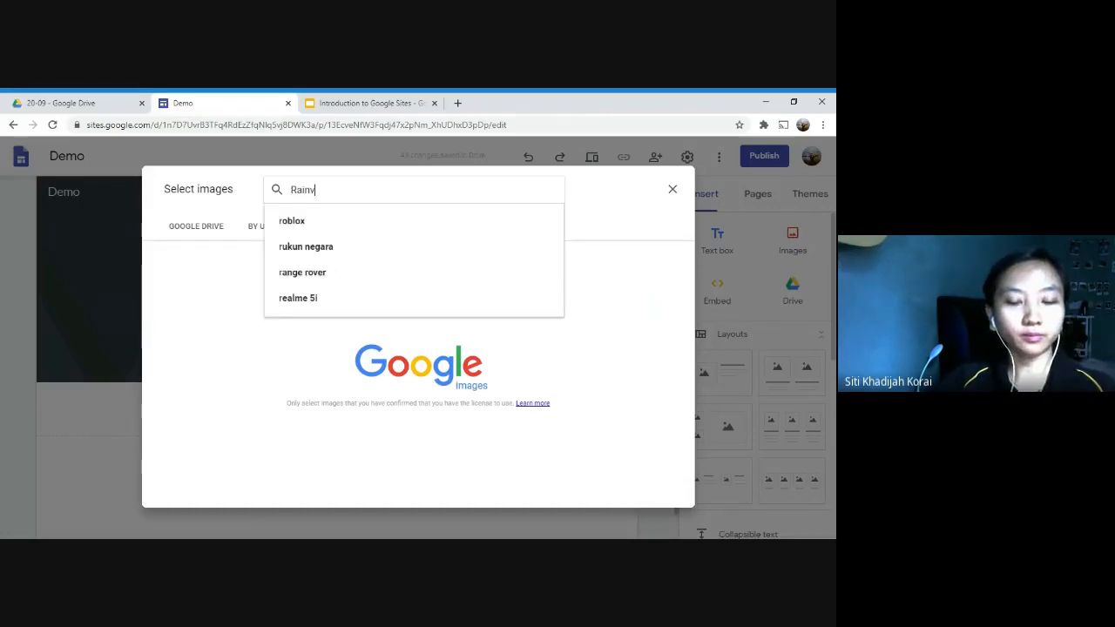
key(BackSpace)
text(bow)
key(Return)
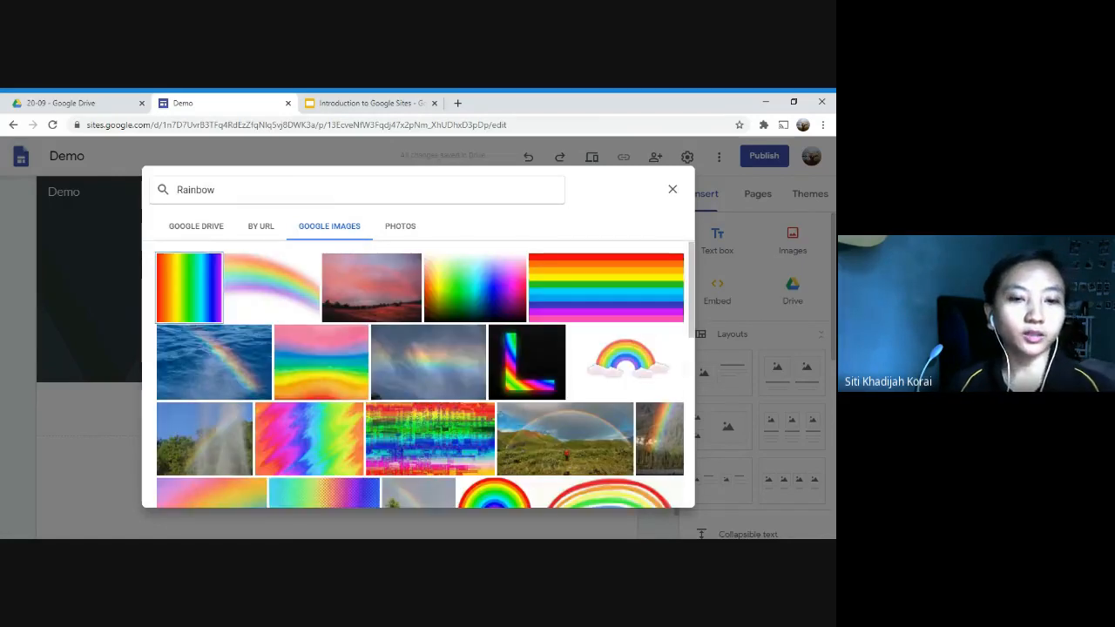
click(380, 305)
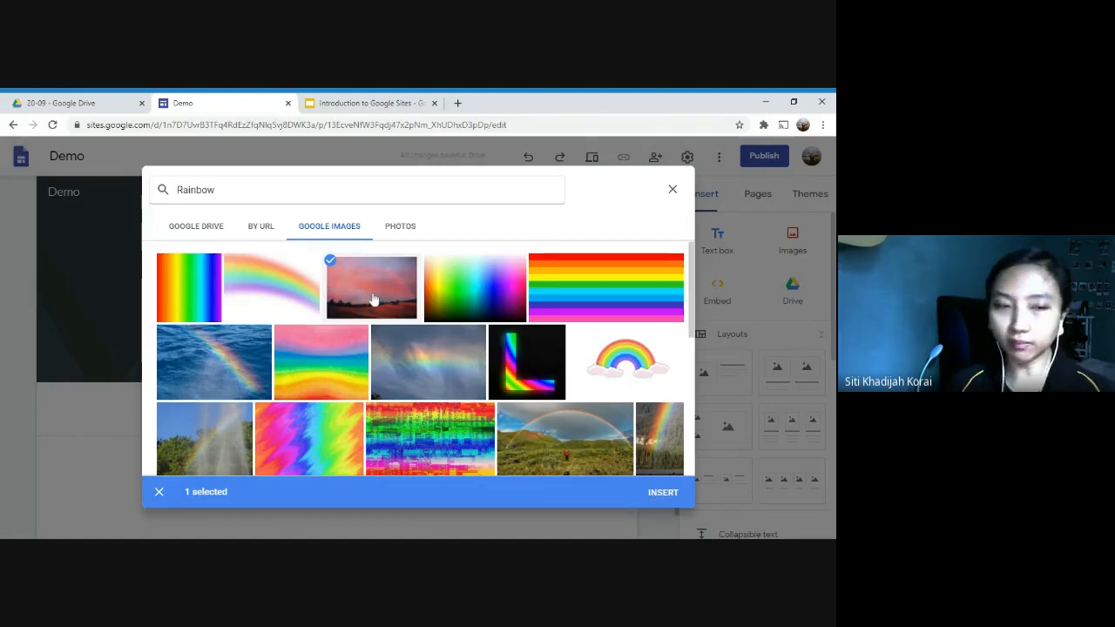
click(679, 503)
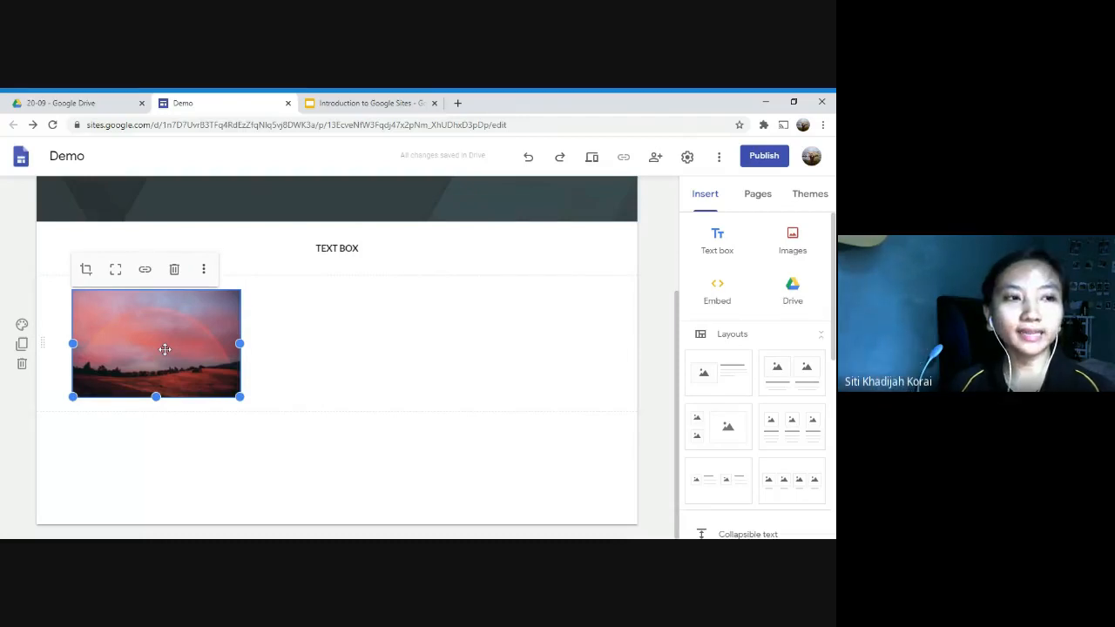
Step: Enlarge the rainbow photo to about two thirds of the content width and centre it below the text box
drag(165, 348, 358, 327)
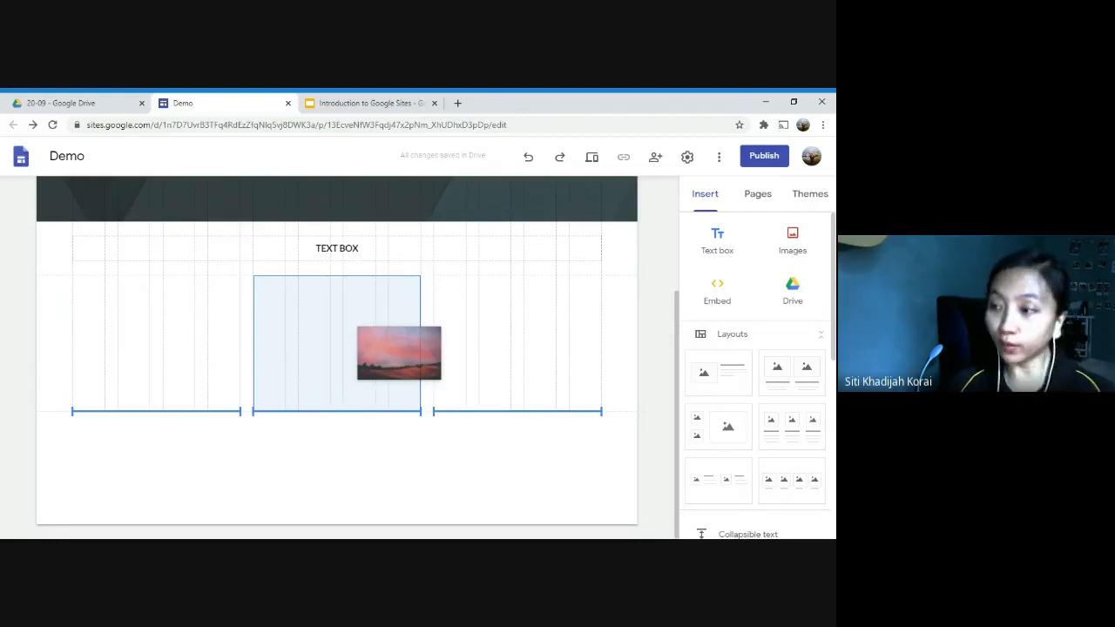
mouse_move(358, 326)
mouse_down()
mouse_move(263, 326)
mouse_move(356, 324)
mouse_up()
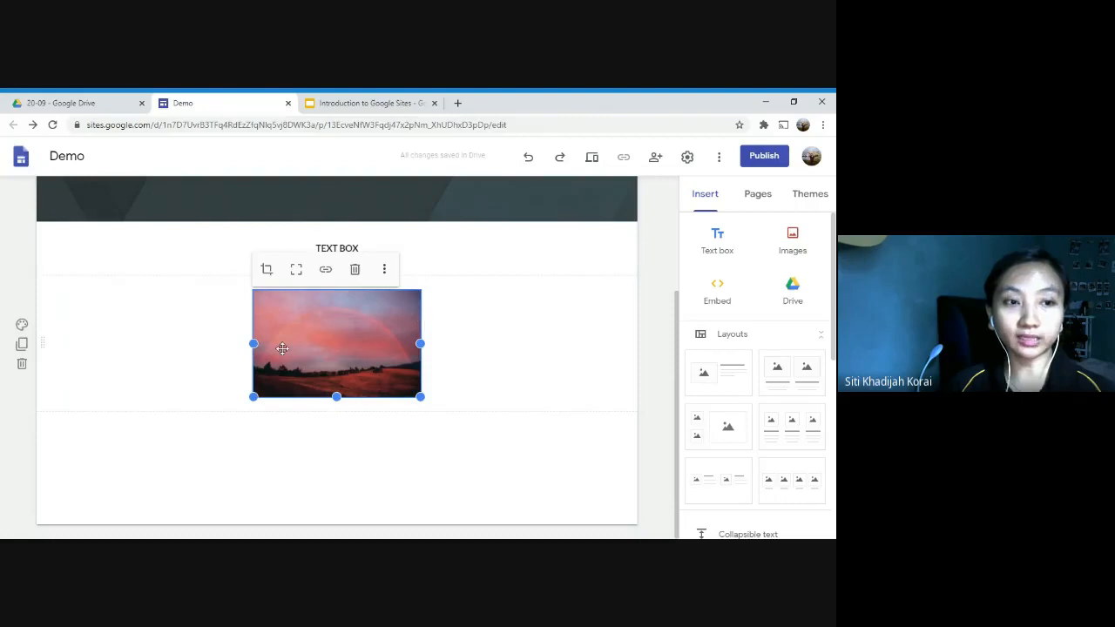
drag(423, 399, 557, 478)
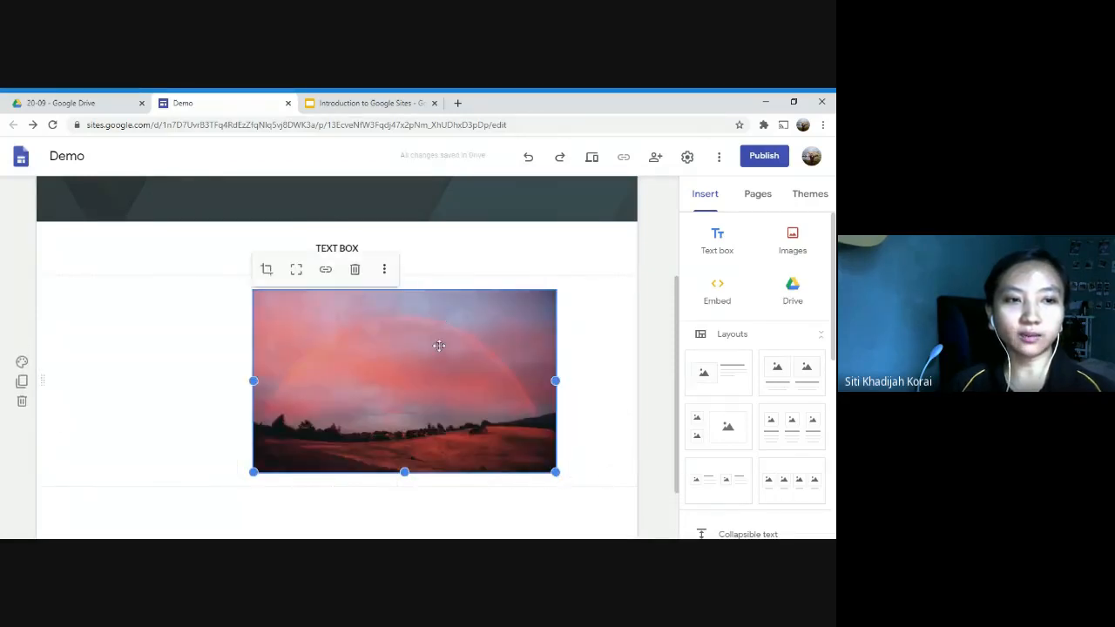
drag(438, 340, 332, 348)
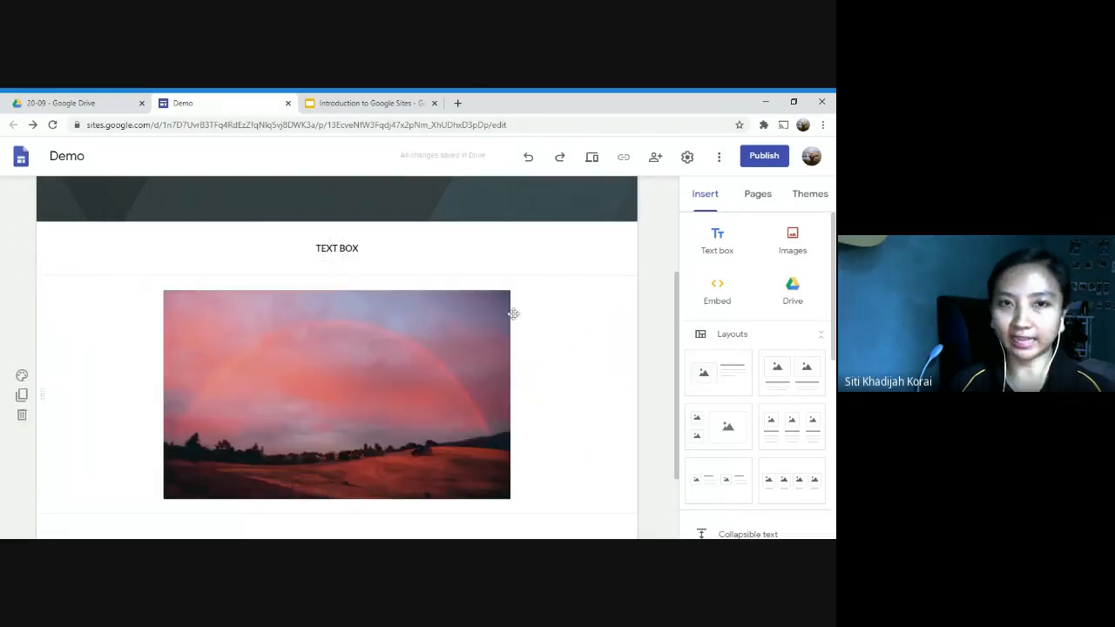
Step: Preview the homepage in the phone, tablet and large-screen layouts, and return to the editor
click(591, 159)
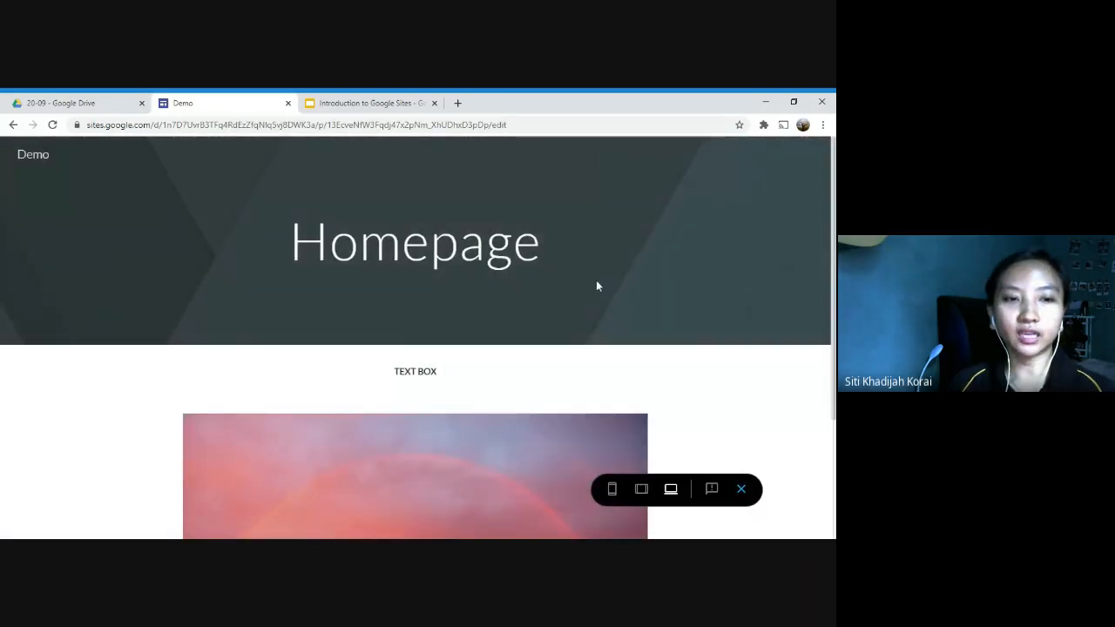
scroll(600, 278, down, 3)
scroll(651, 326, up, 3)
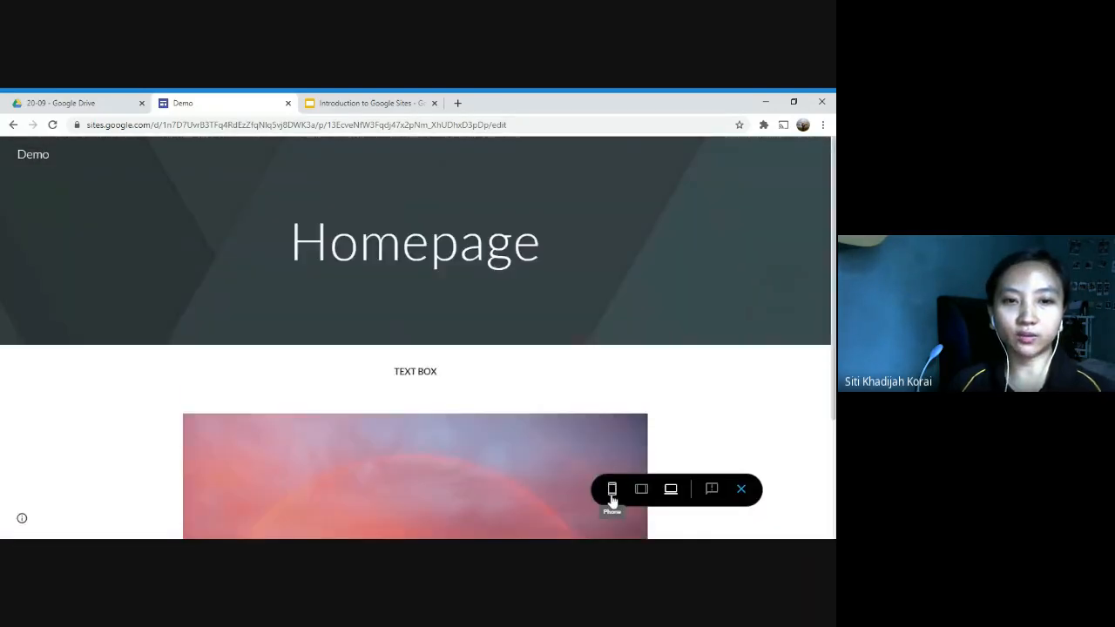
click(613, 490)
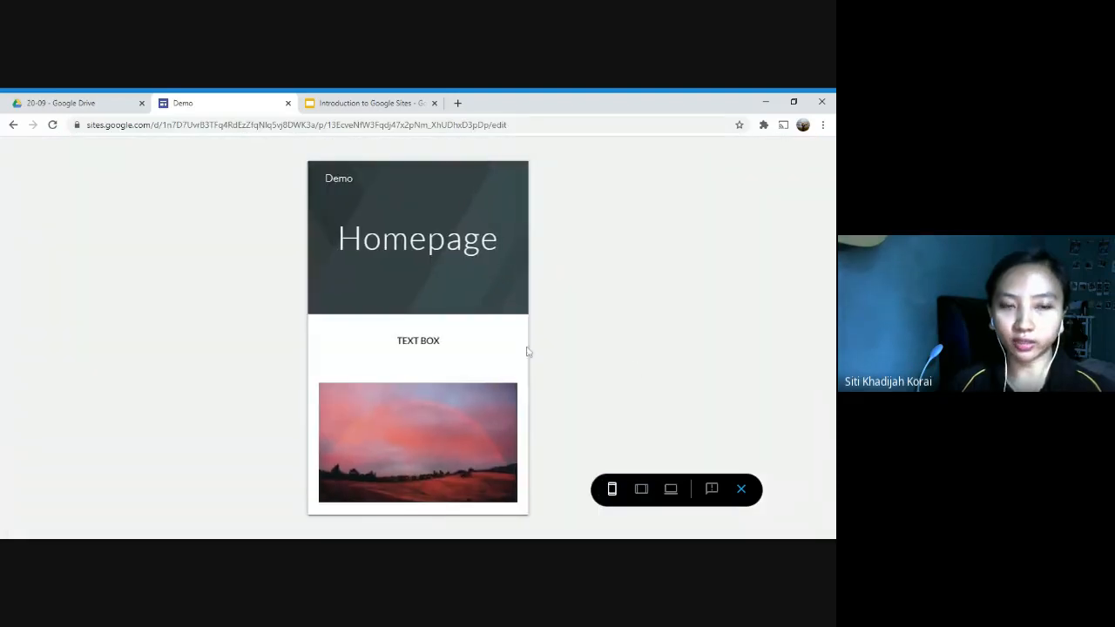
click(643, 490)
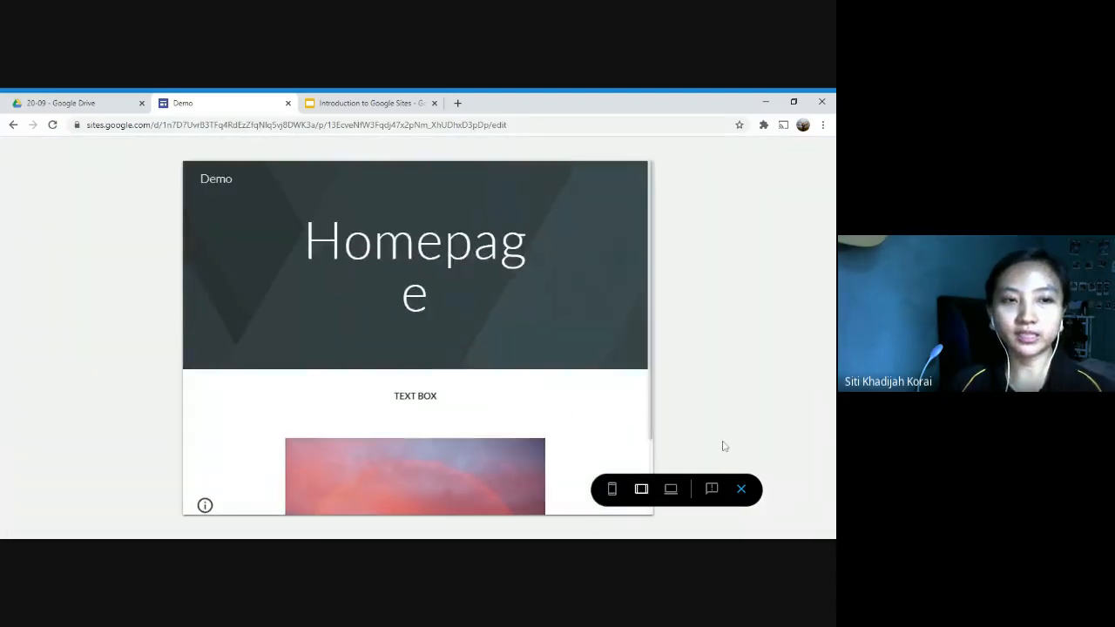
scroll(480, 374, down, 2)
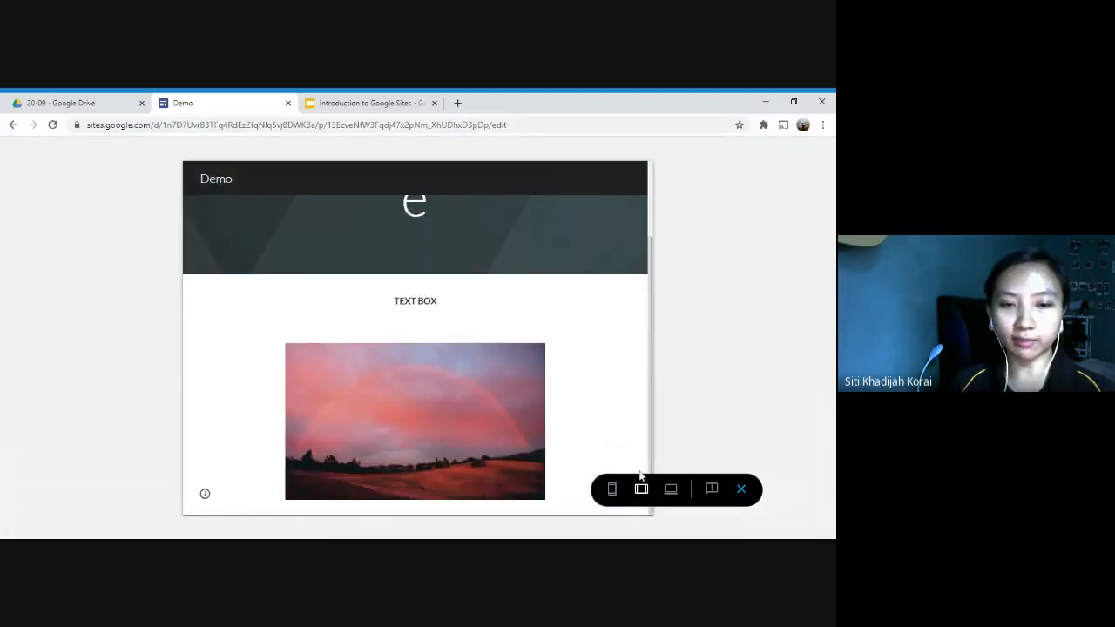
click(669, 489)
scroll(533, 248, up, 2)
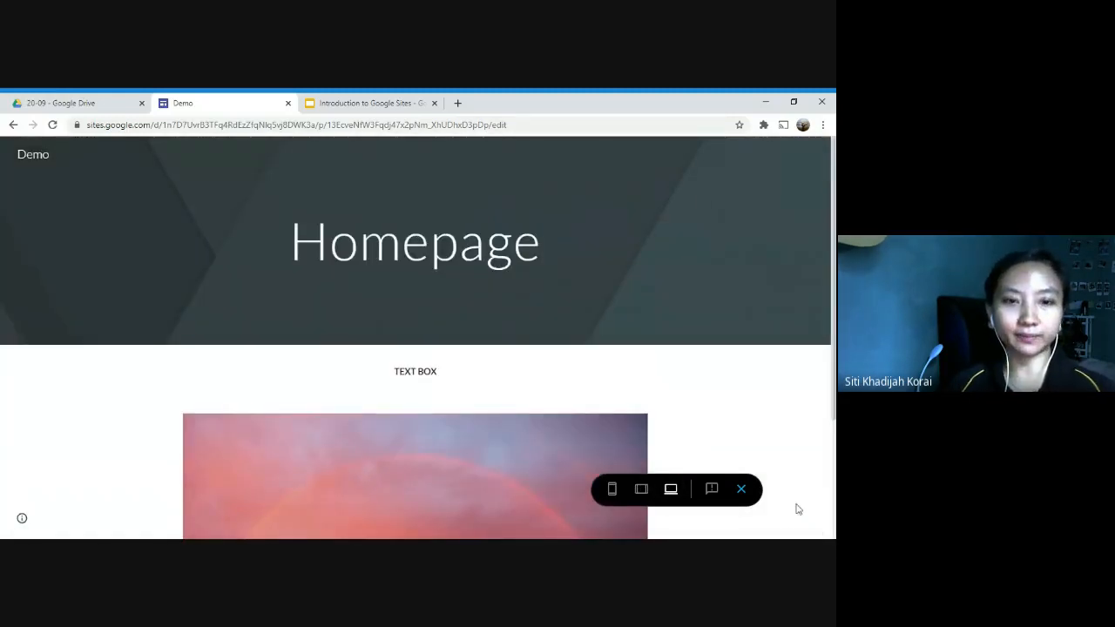
click(741, 491)
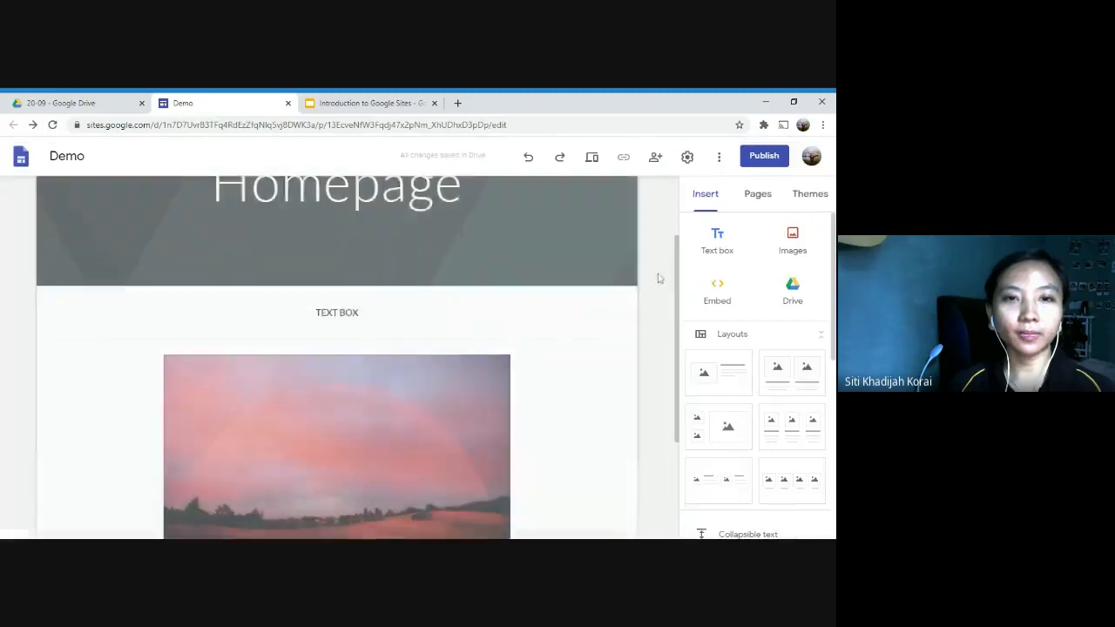
Step: Start embedding web content on the page by URL, and switch to the Google Drive 20-09 folder
scroll(620, 344, down, 2)
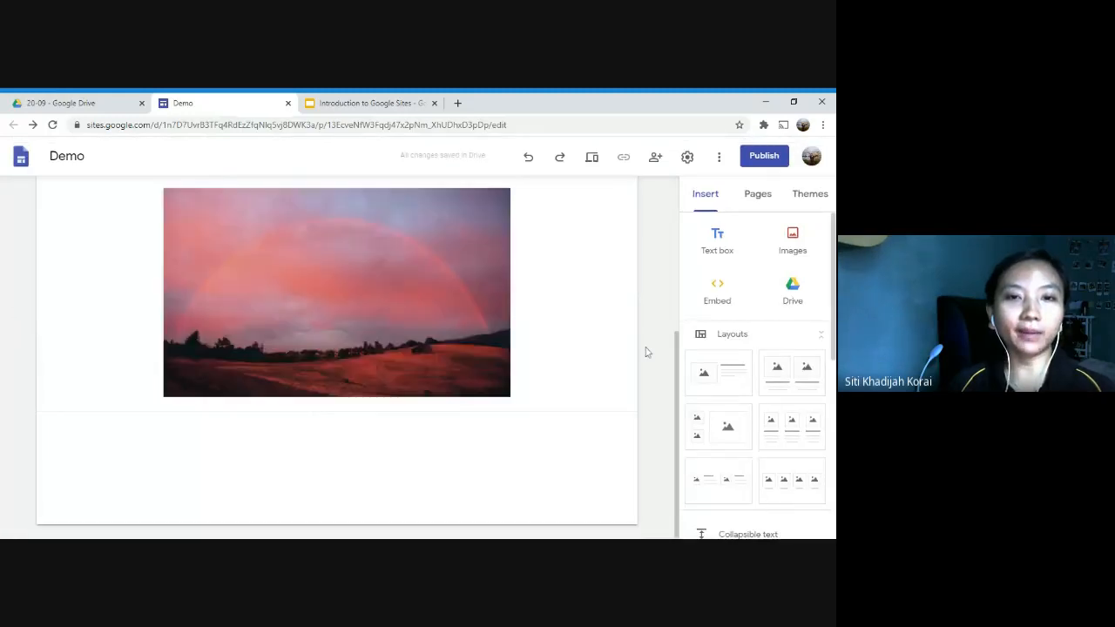
click(715, 293)
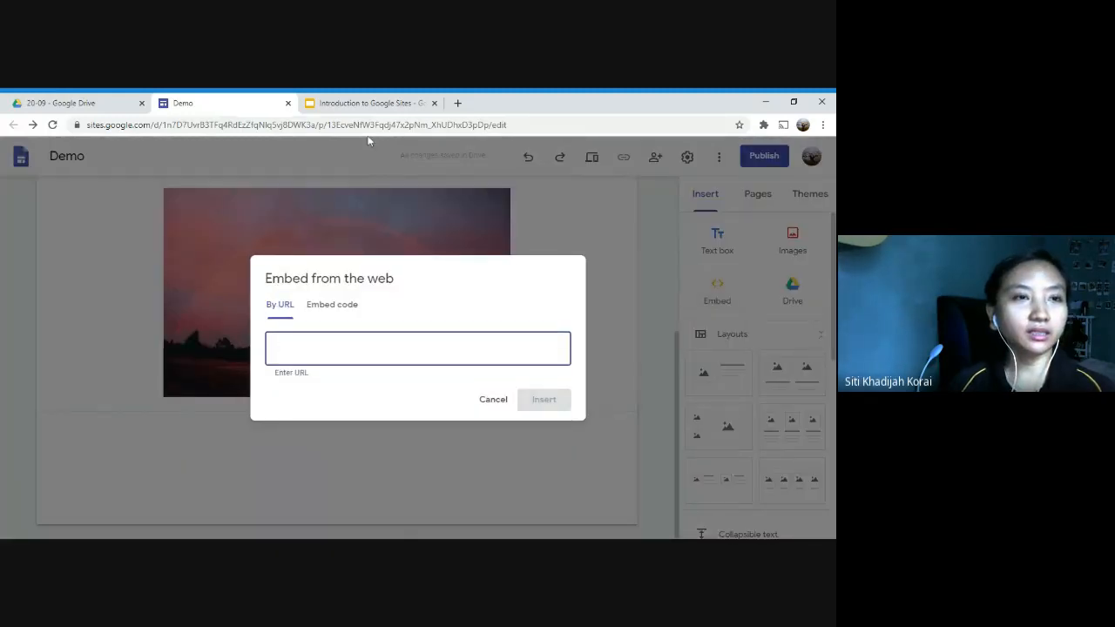
click(61, 103)
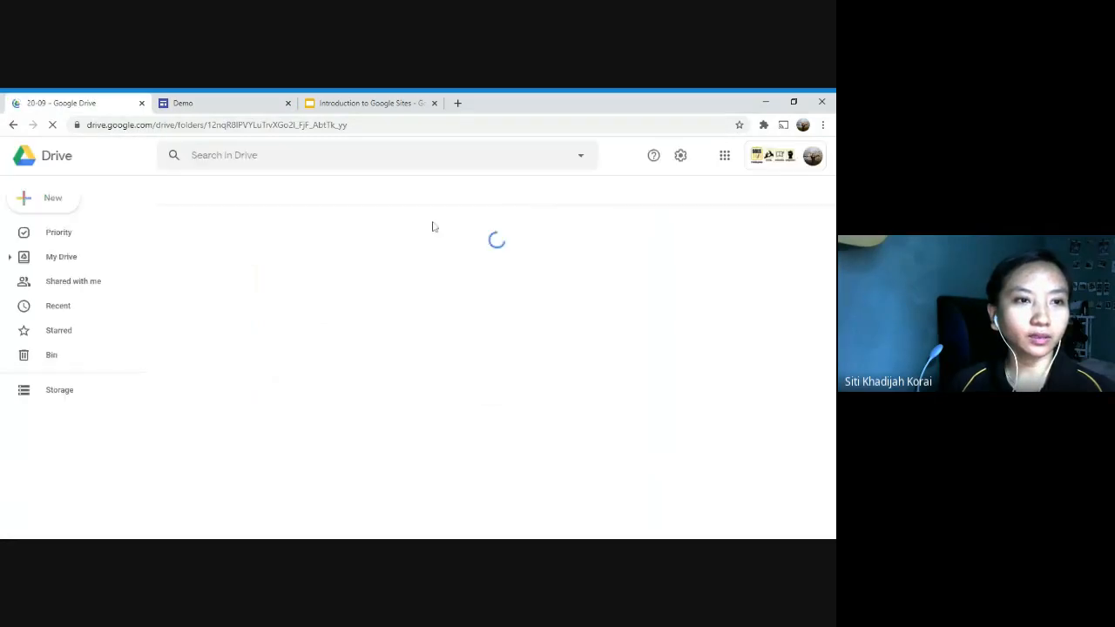
click(349, 103)
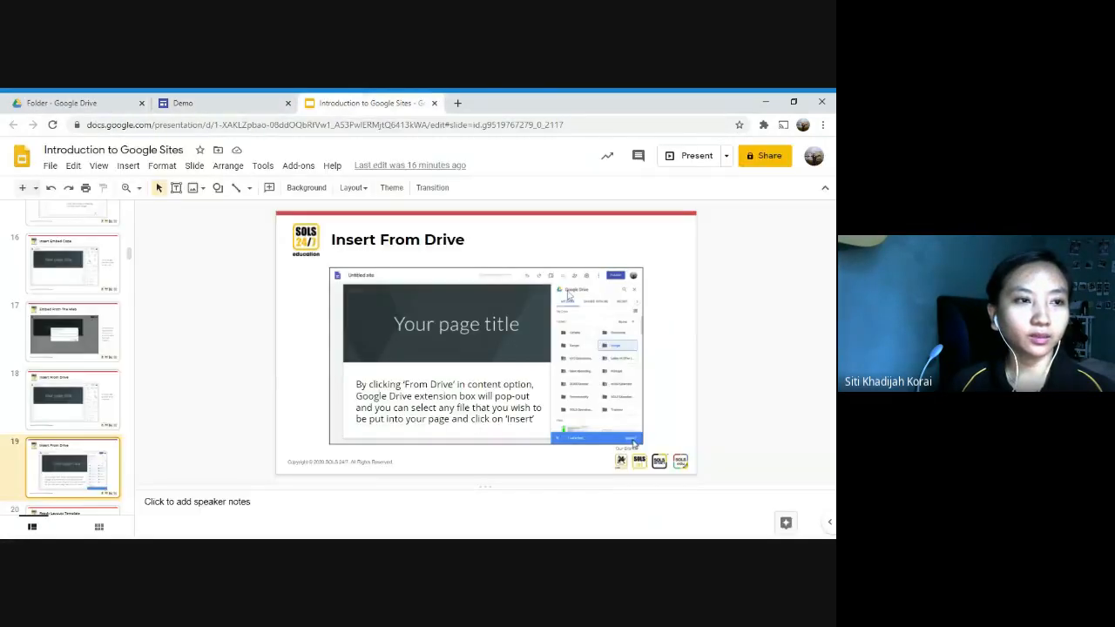
click(187, 102)
click(94, 103)
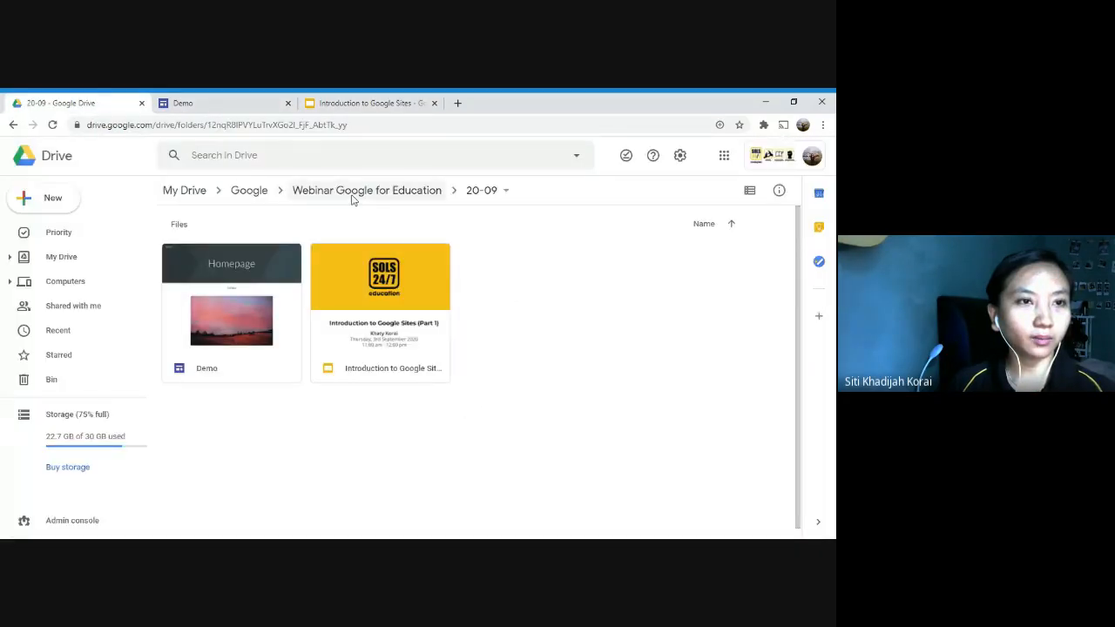
Step: Find the "Webinar - Feedback on topics and schedule" form in the Webinar Google for Education folder and open it
click(355, 192)
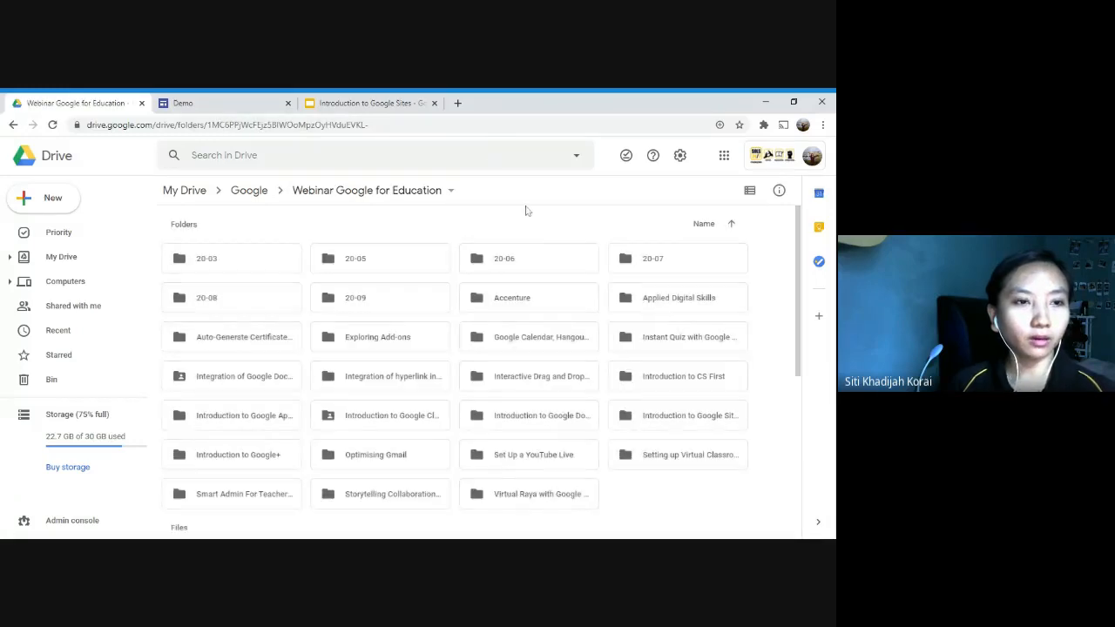
scroll(525, 209, down, 5)
click(683, 371)
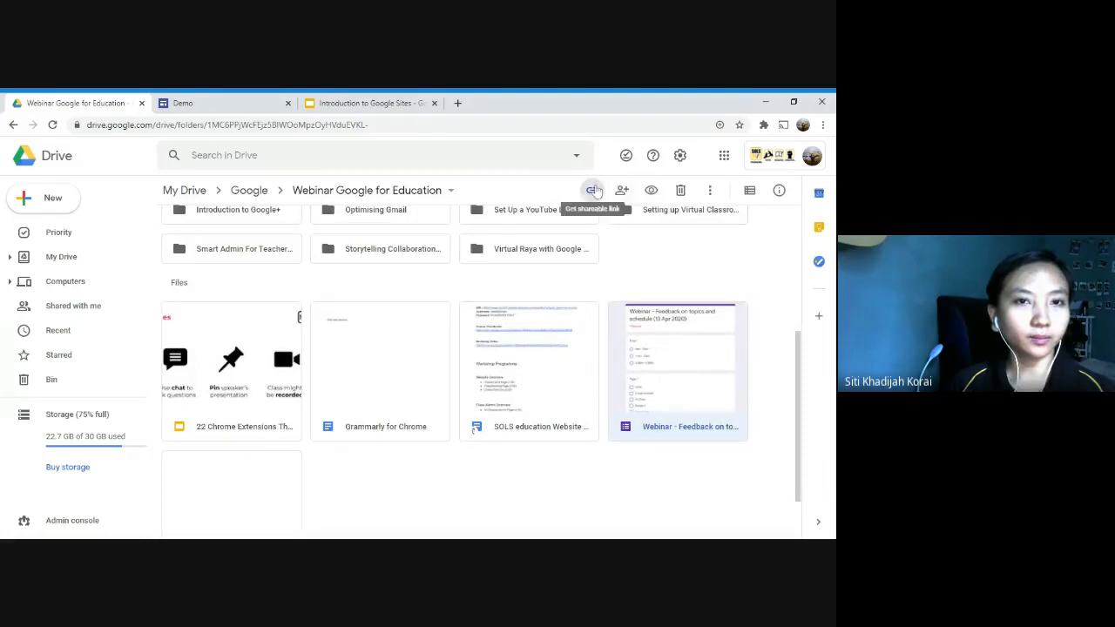
click(593, 191)
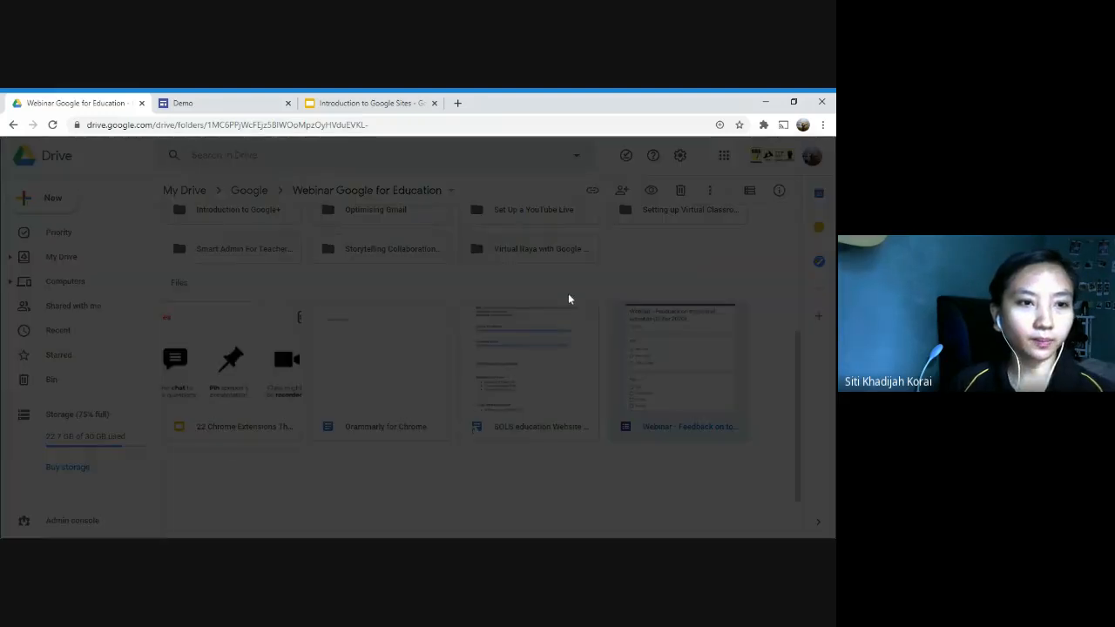
click(581, 436)
double_click(659, 372)
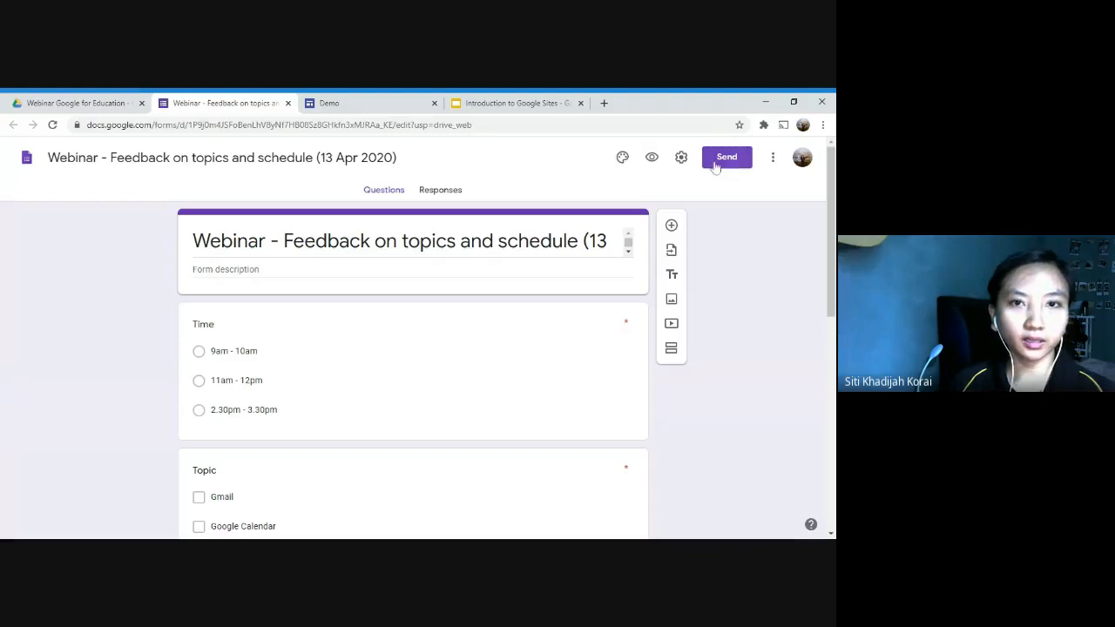
Step: Copy the embed HTML code of the webinar feedback form from its sending options
click(715, 167)
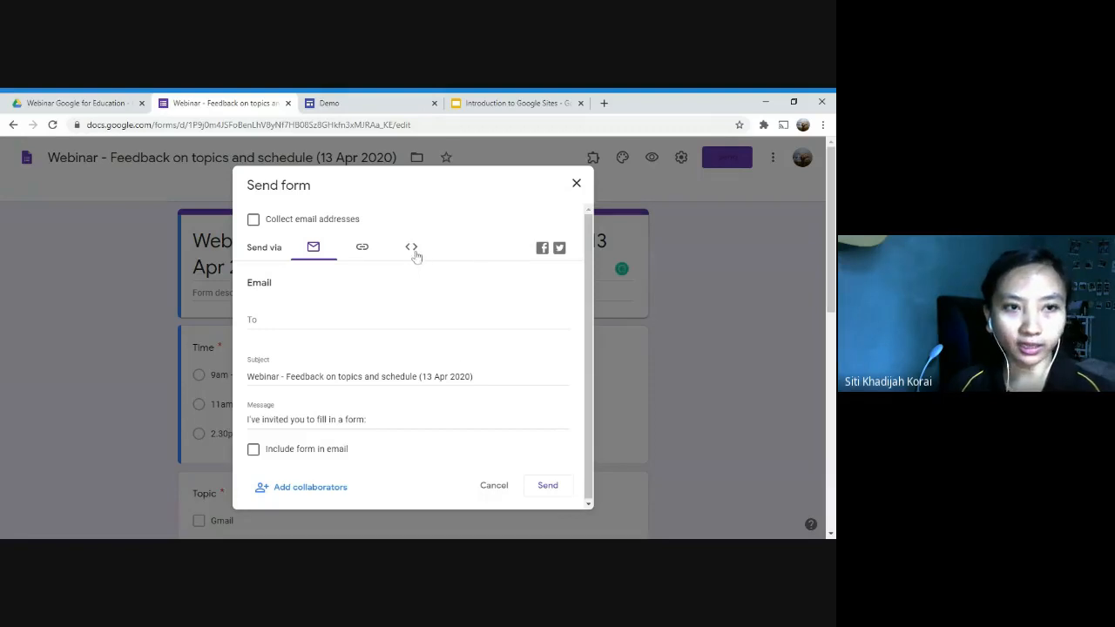
click(414, 251)
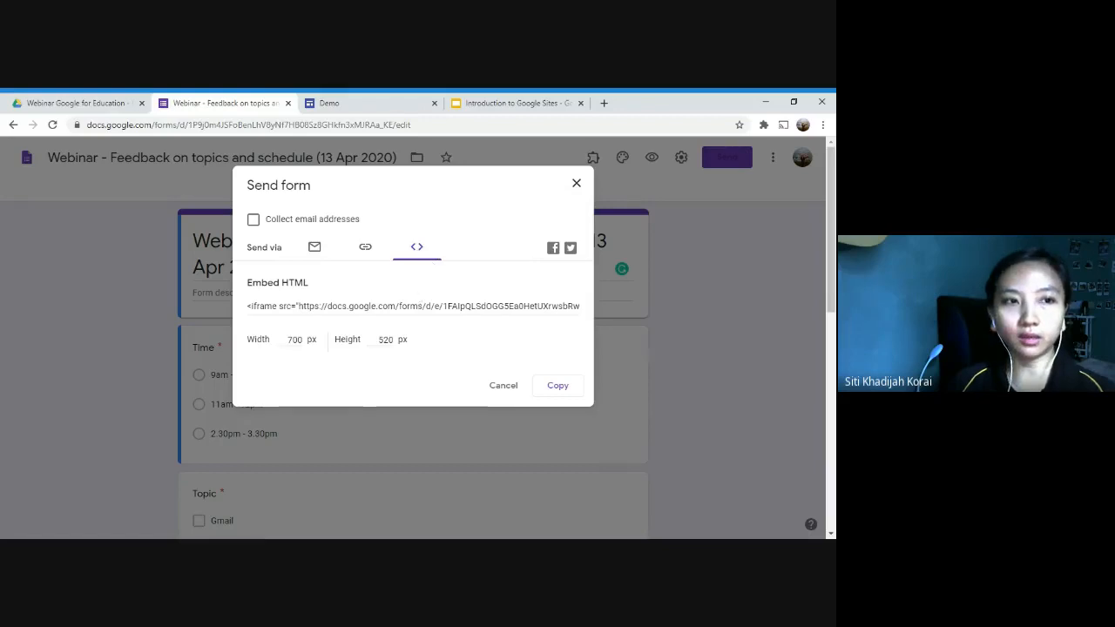
click(558, 385)
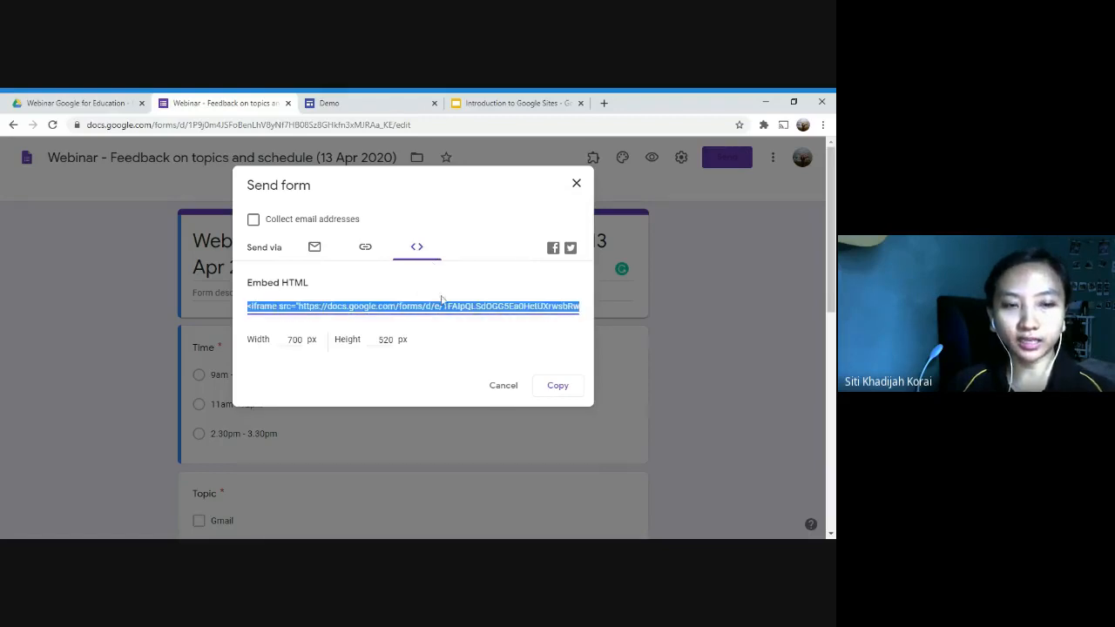
click(558, 385)
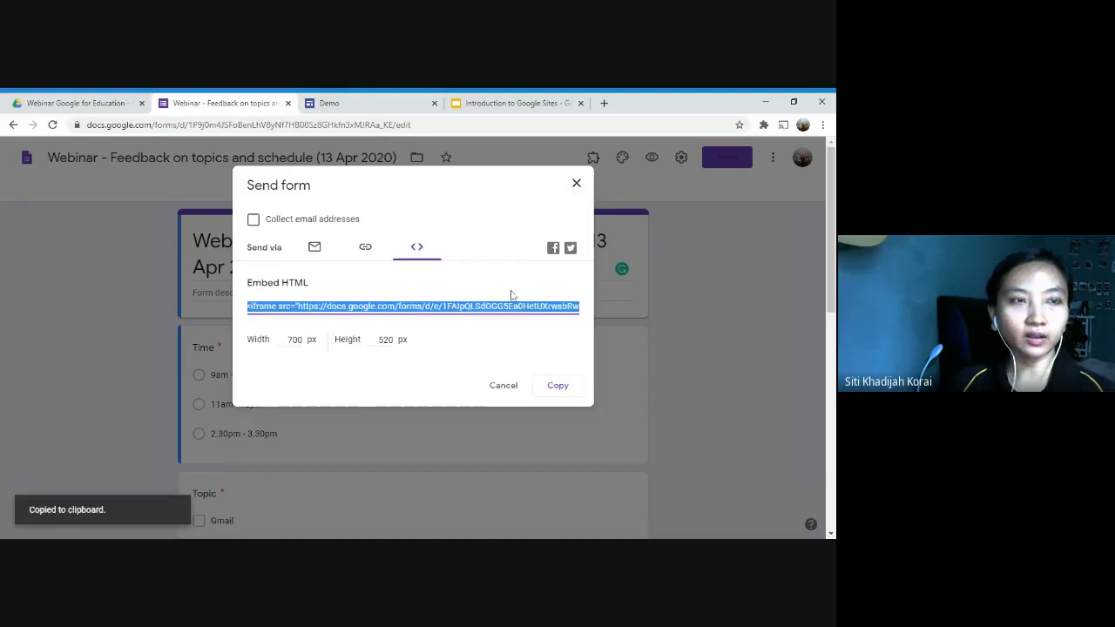
click(557, 385)
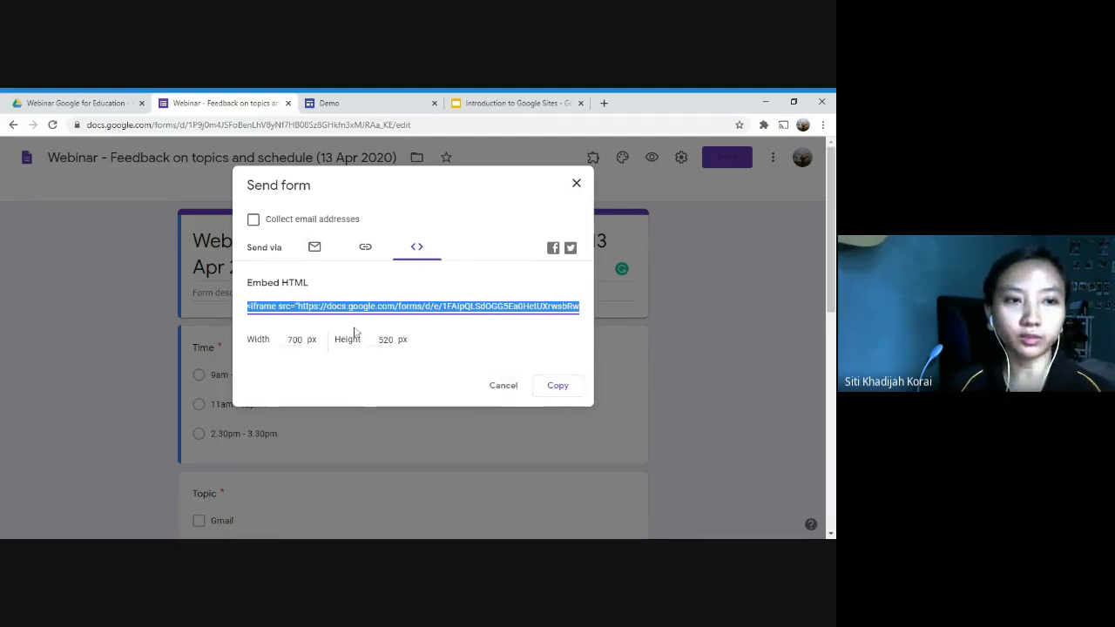
click(558, 385)
Step: Try to embed the feedback form on the Demo site with its iframe code, and close the form's sending options
click(365, 101)
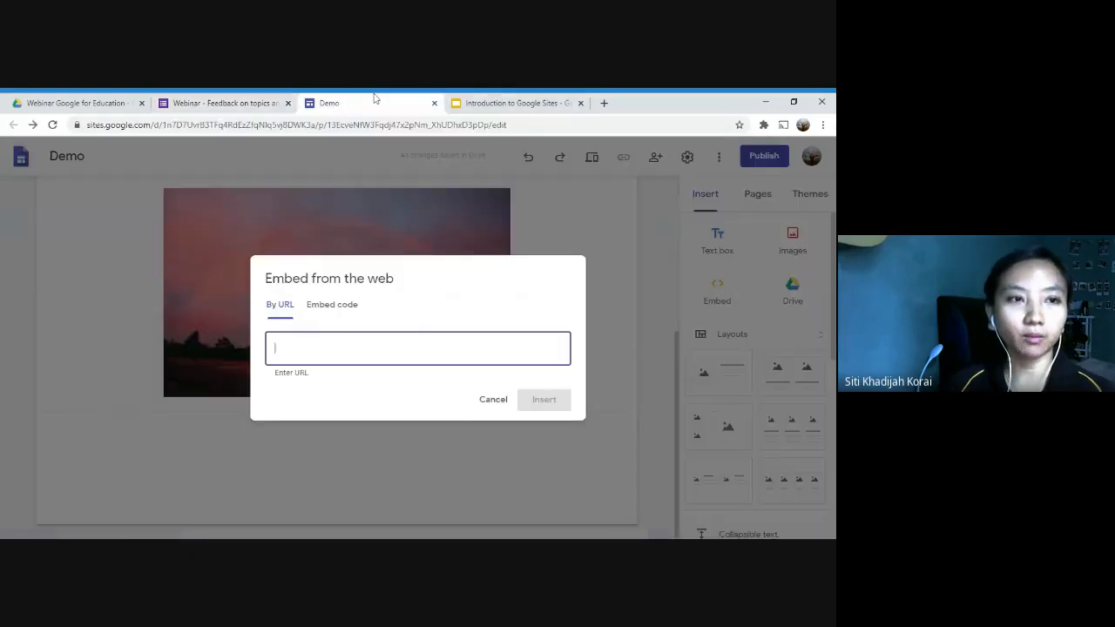
click(345, 309)
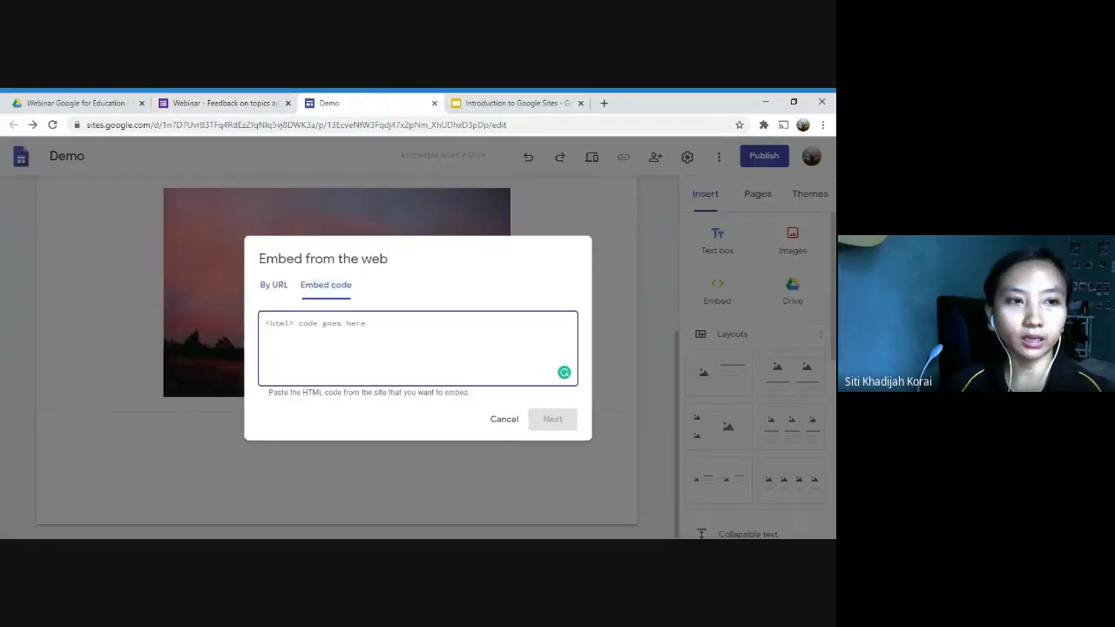
key(ctrl+v)
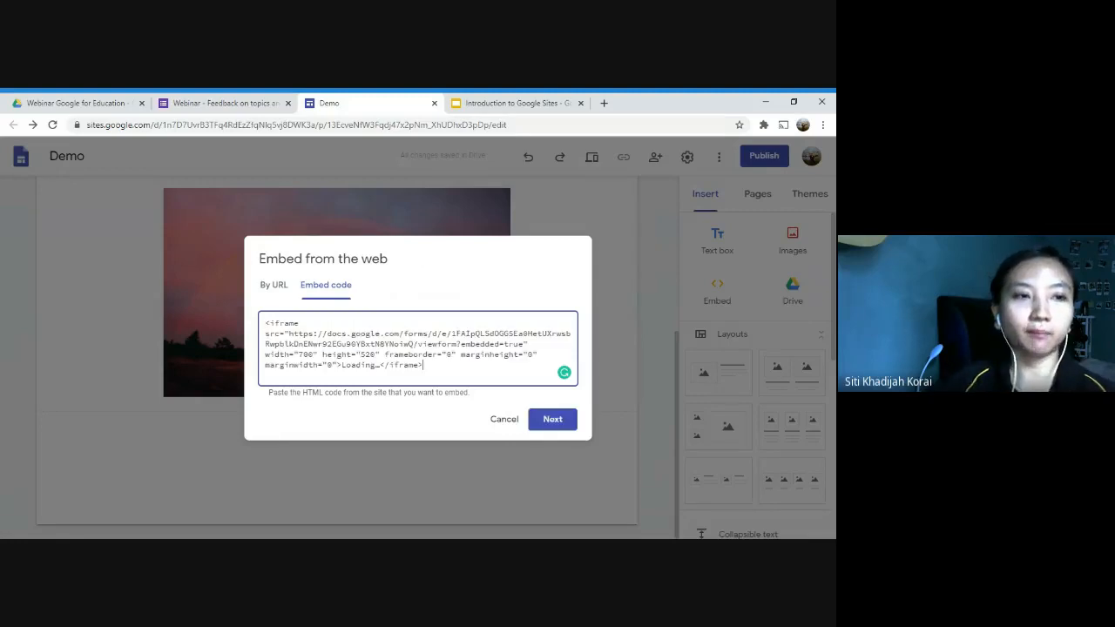
click(557, 418)
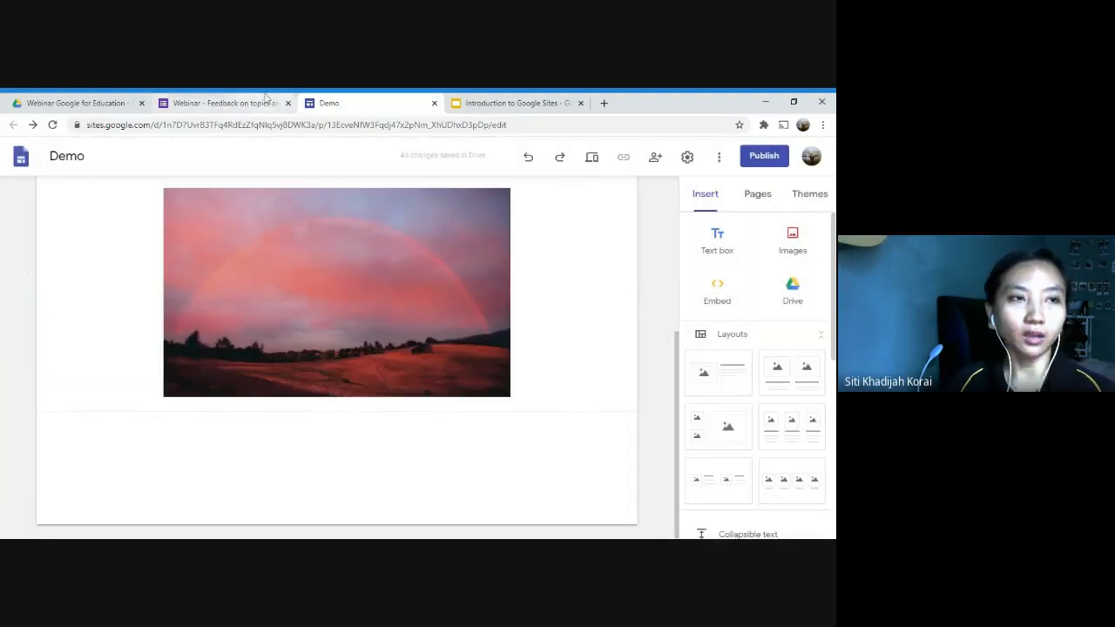
click(252, 102)
click(503, 382)
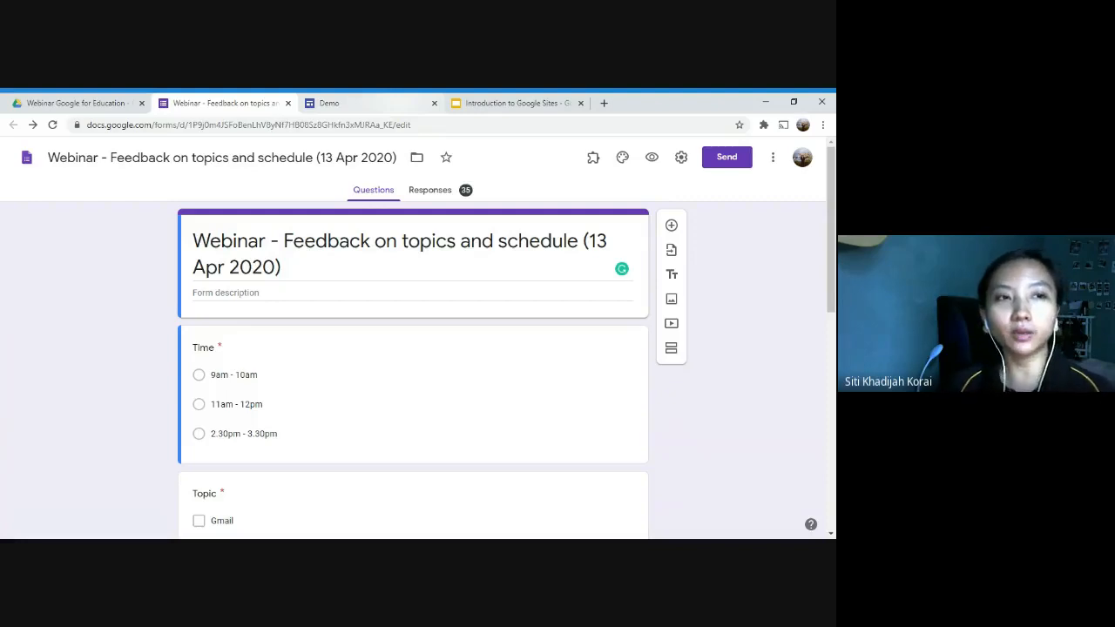
Step: Start embedding web content by URL on the Demo site, and open YouTube in a new browser tab
click(380, 103)
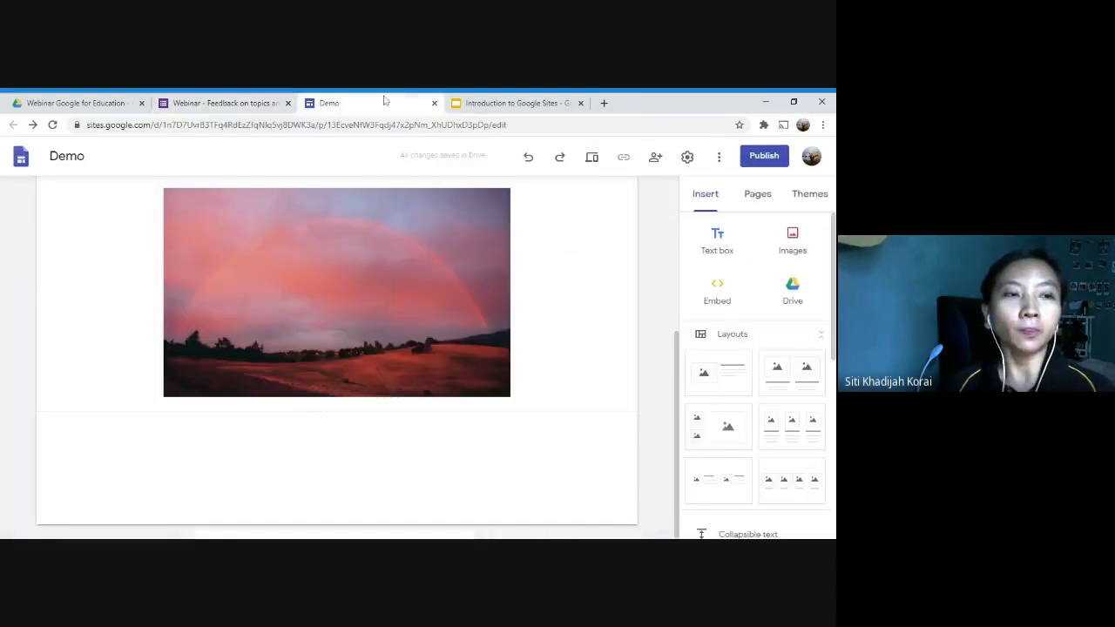
click(742, 298)
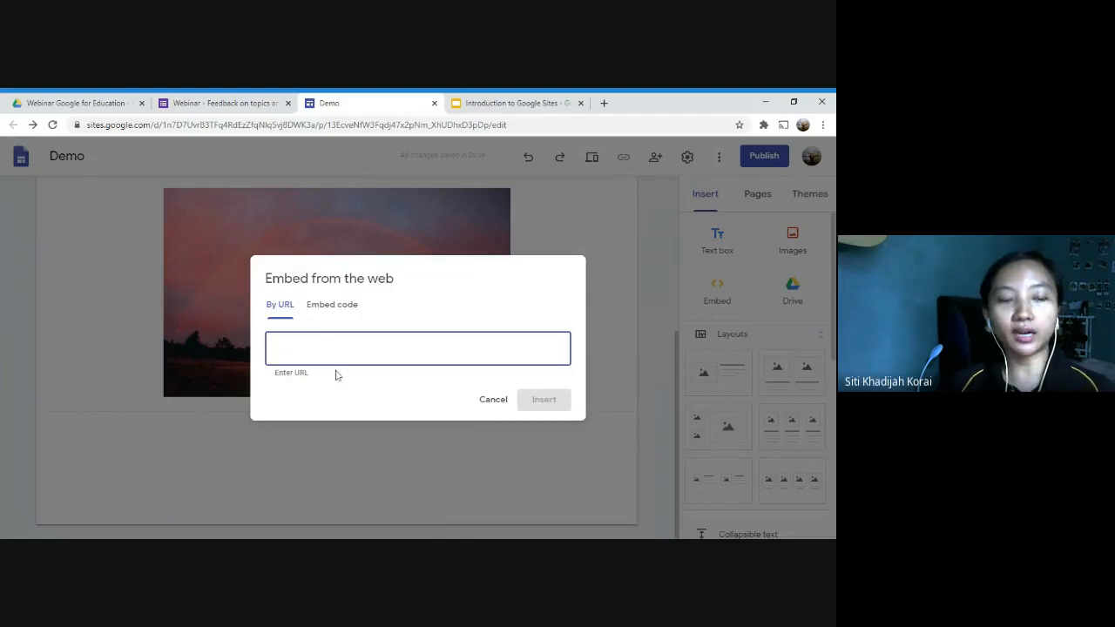
click(603, 103)
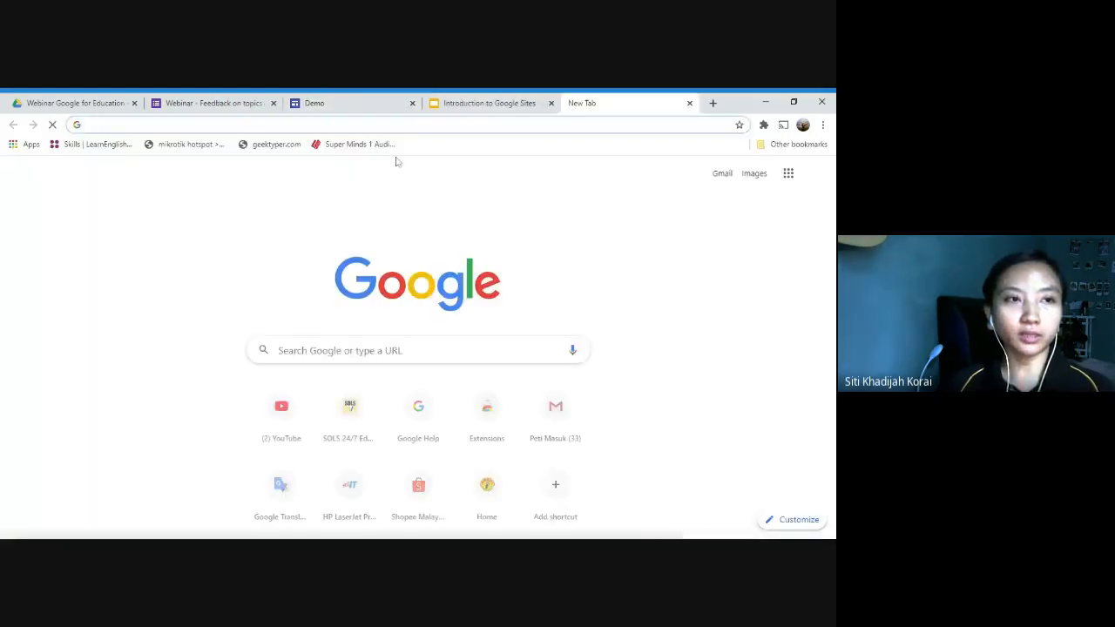
click(277, 412)
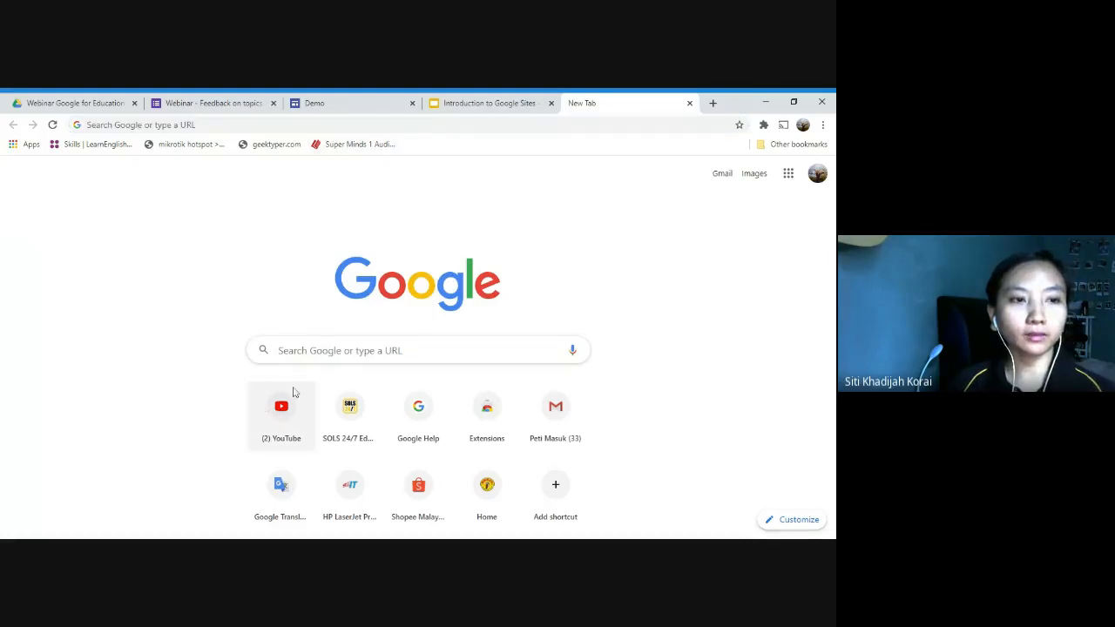
click(292, 393)
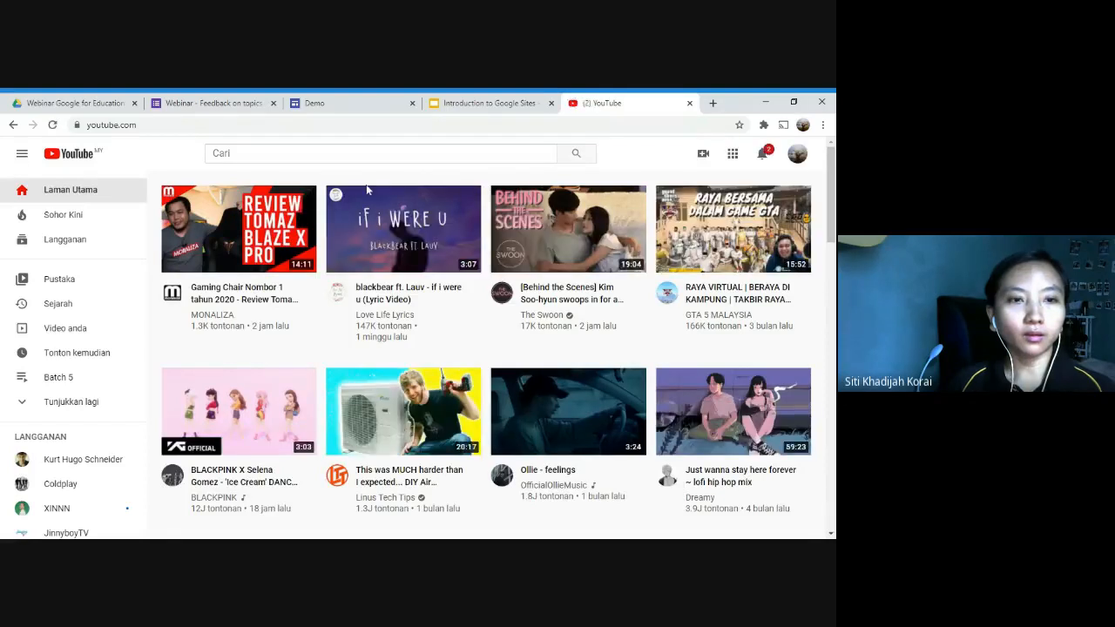
Step: Open the "Gaming Chair Nombor 1 tahun 2020 - Review Tomaz Blaze X Pro" video on YouTube and pause it
scroll(439, 354, down, 1)
scroll(440, 355, up, 1)
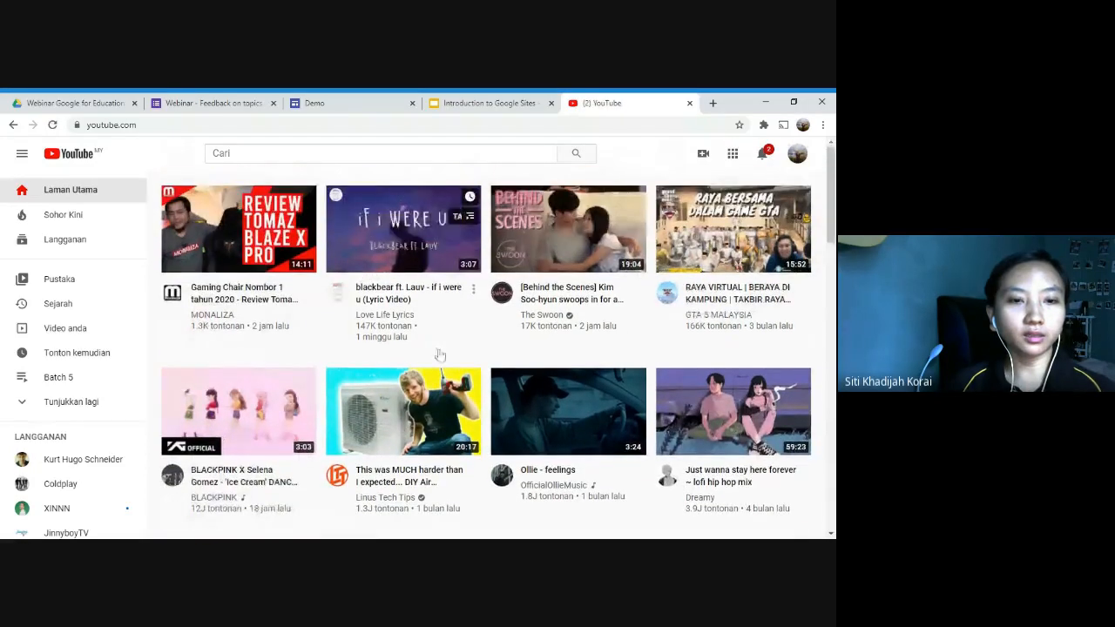
click(239, 228)
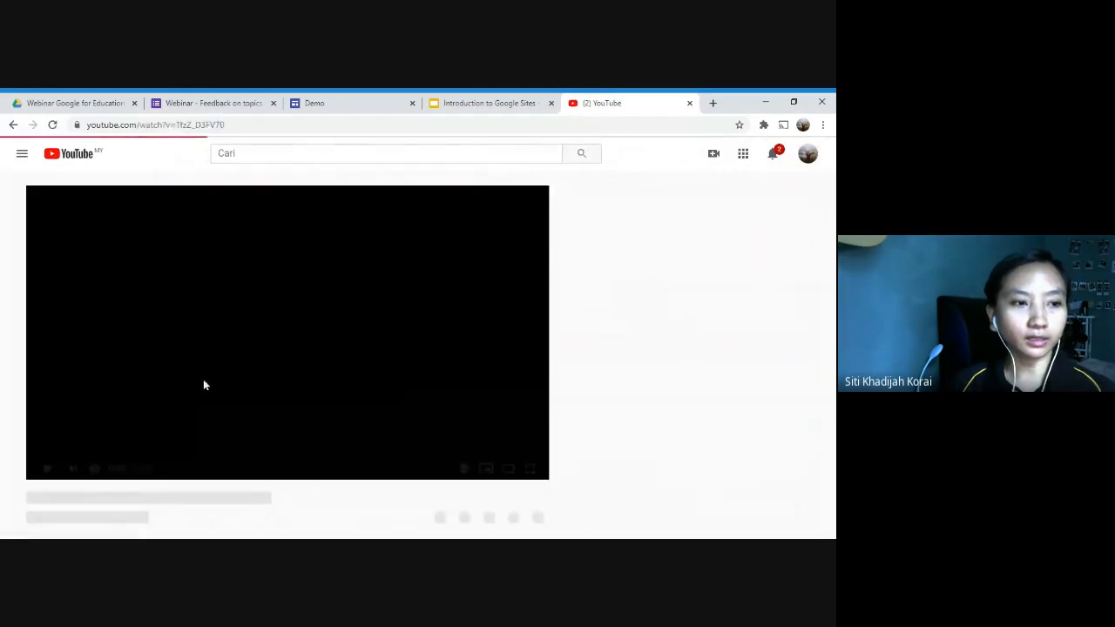
click(43, 467)
Step: Examine the video's share link and its iframe embed code in the sharing options
scroll(475, 494, down, 1)
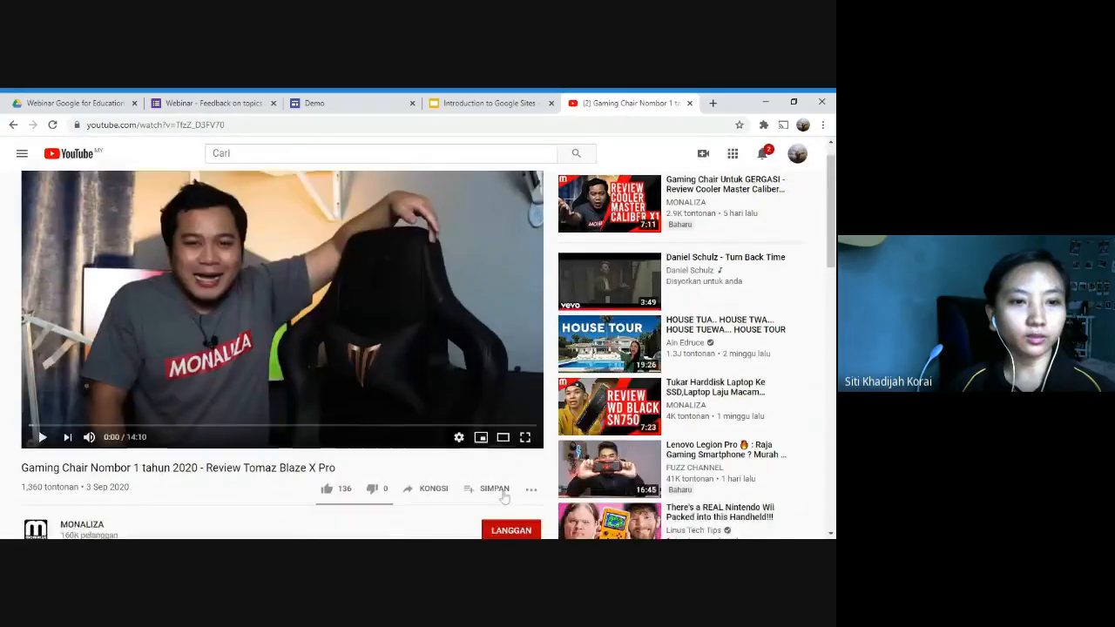
scroll(503, 496, down, 2)
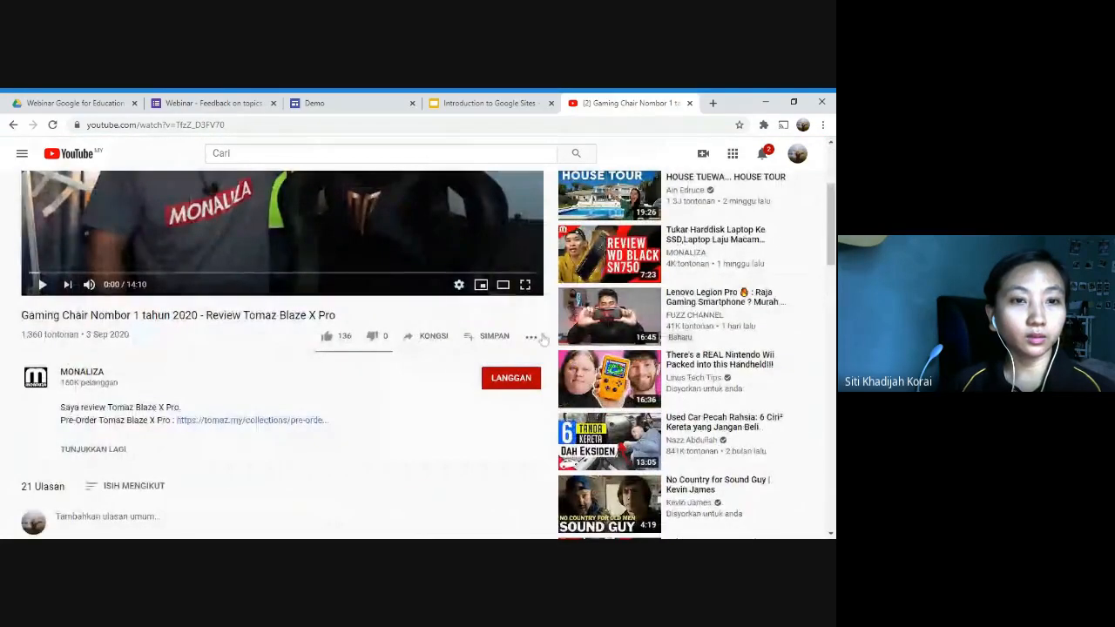
click(530, 336)
click(433, 336)
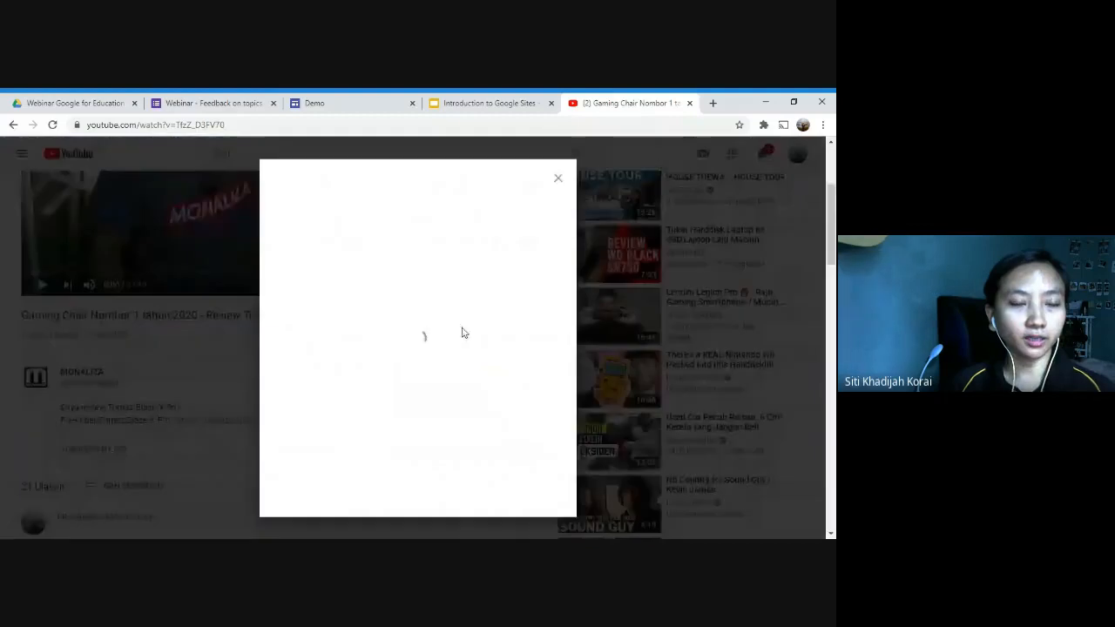
click(531, 364)
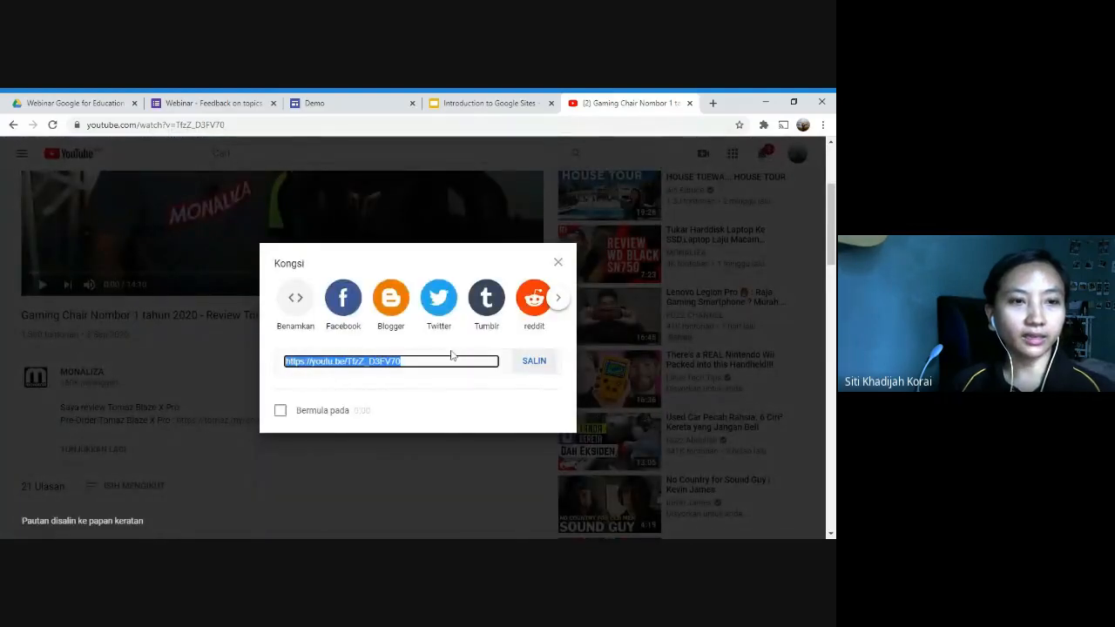
click(294, 300)
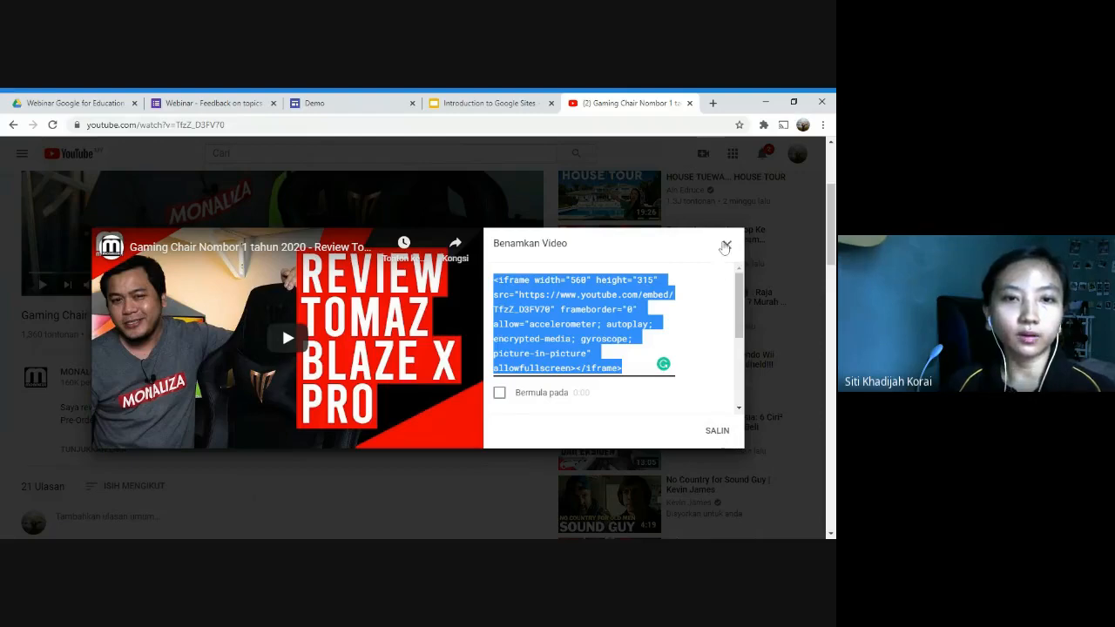
click(725, 248)
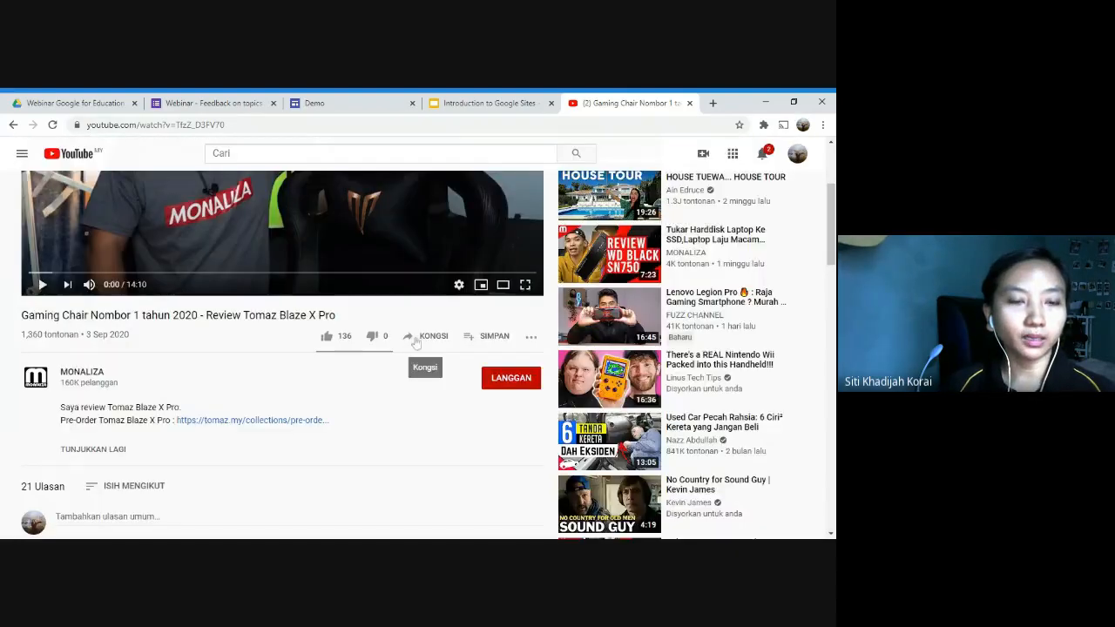
Step: Copy the gaming chair video's share link and close the sharing options
click(416, 342)
click(535, 362)
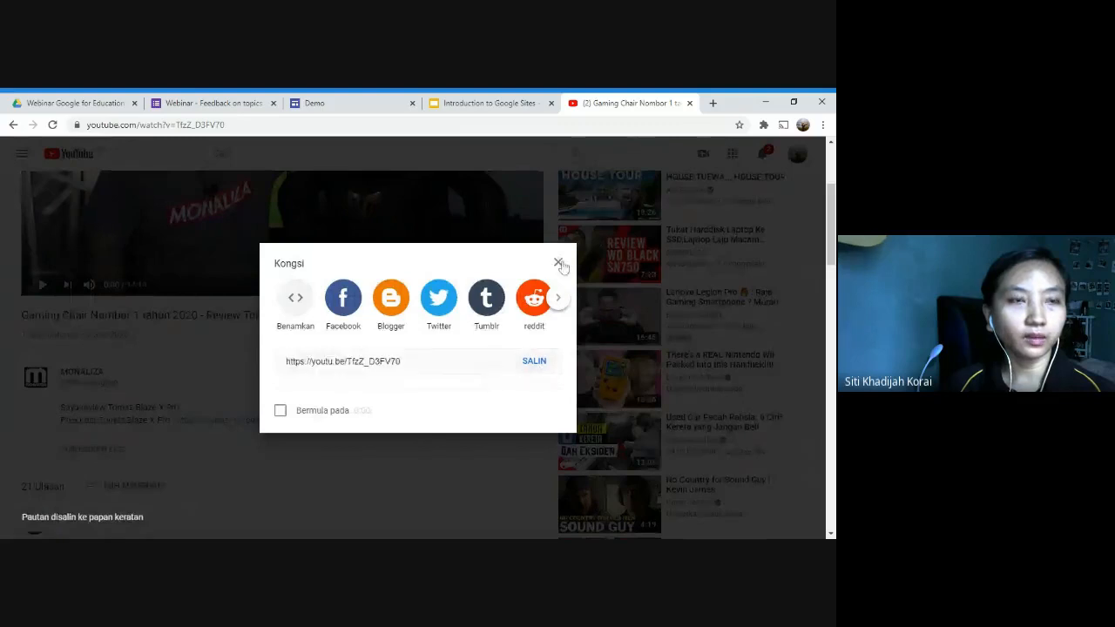
click(558, 264)
Step: Embed the YouTube video on the Demo site by its copied URL and centre it below the rainbow photo
click(322, 102)
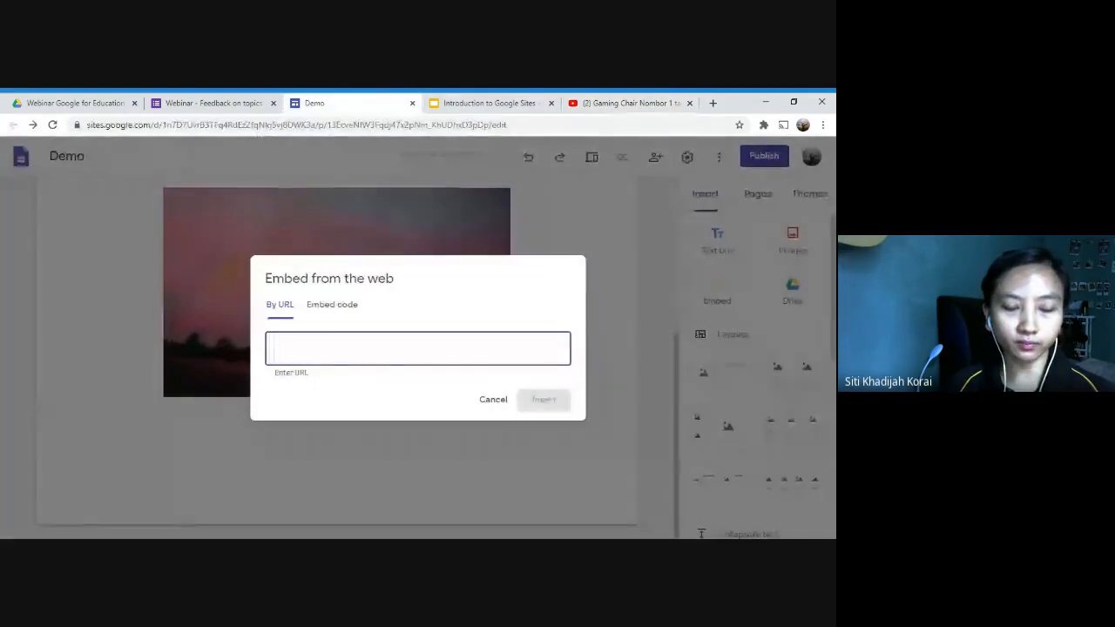
key(ctrl+v)
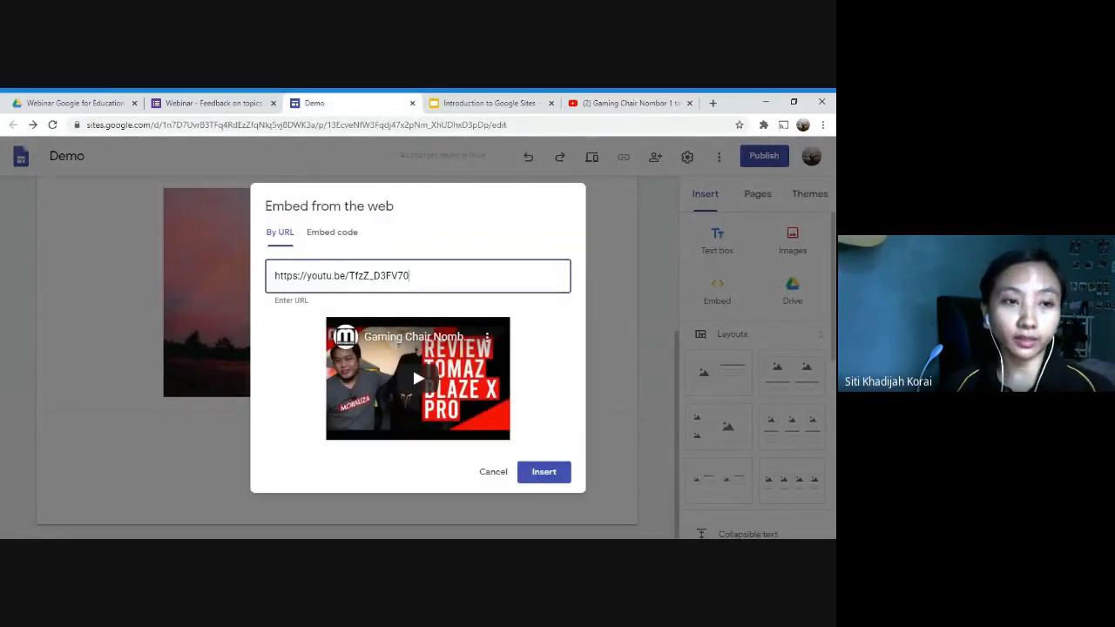
click(544, 471)
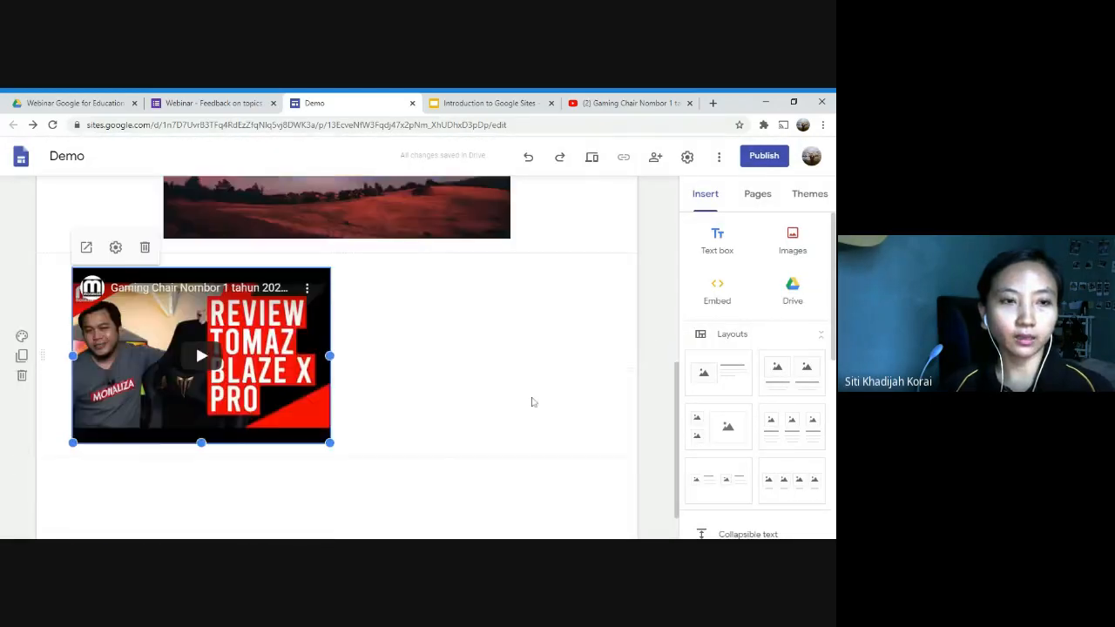
drag(242, 331, 300, 337)
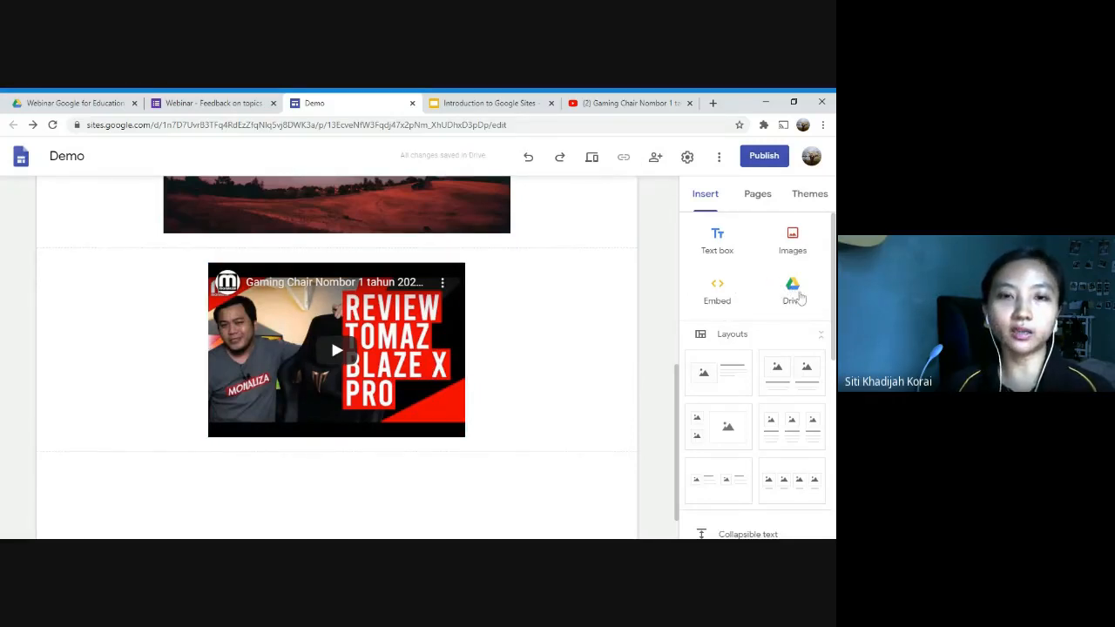
Step: Insert the "Google" folder from My Drive into the page below the video
click(792, 291)
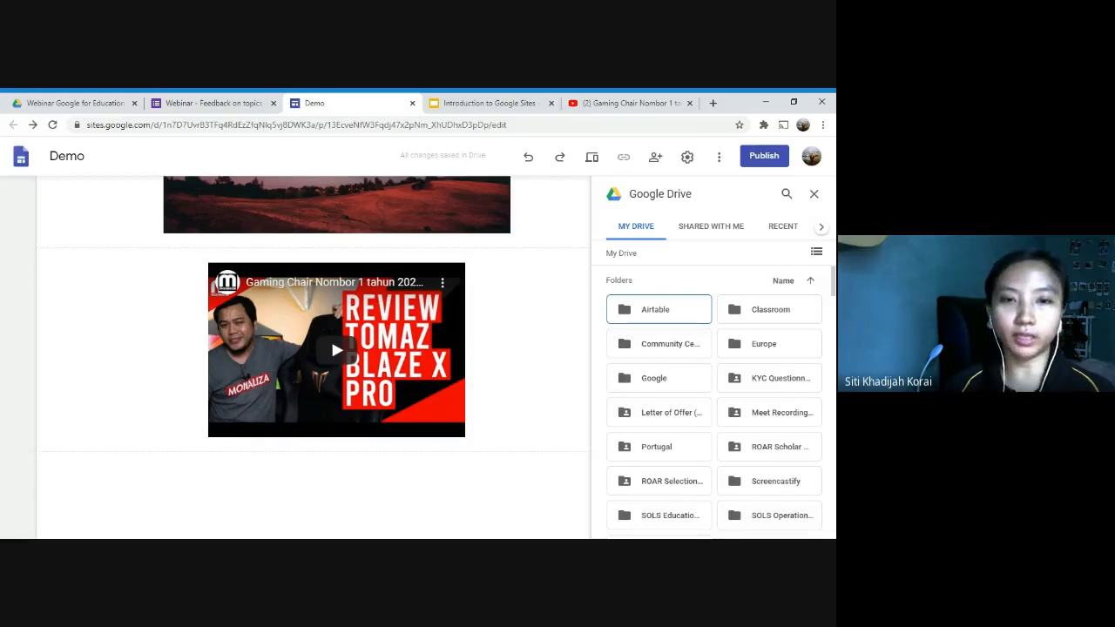
click(673, 375)
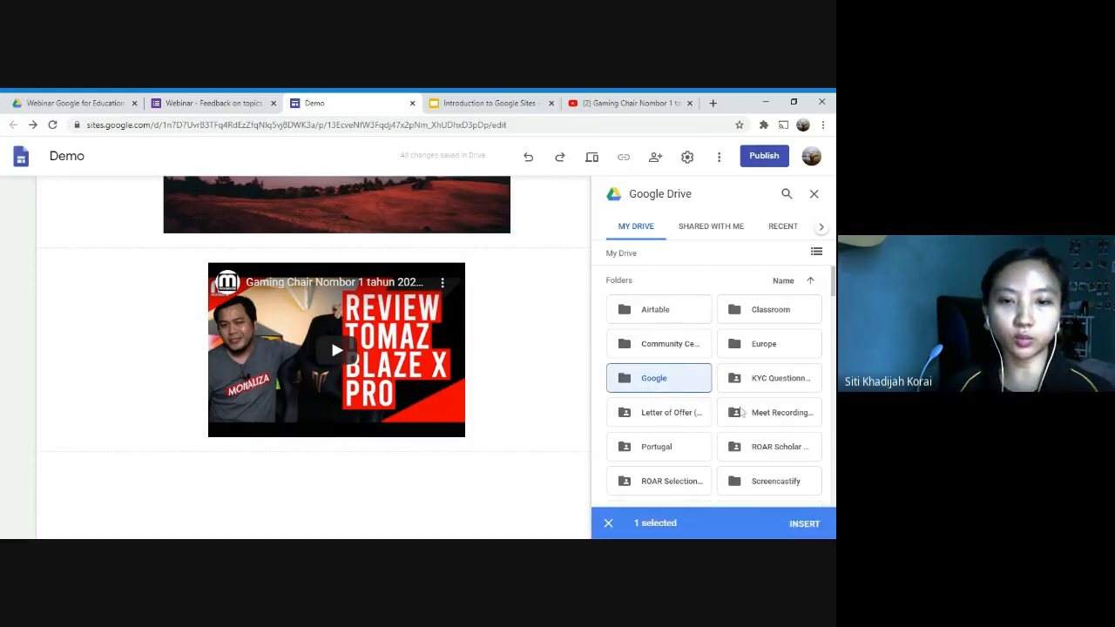
click(802, 523)
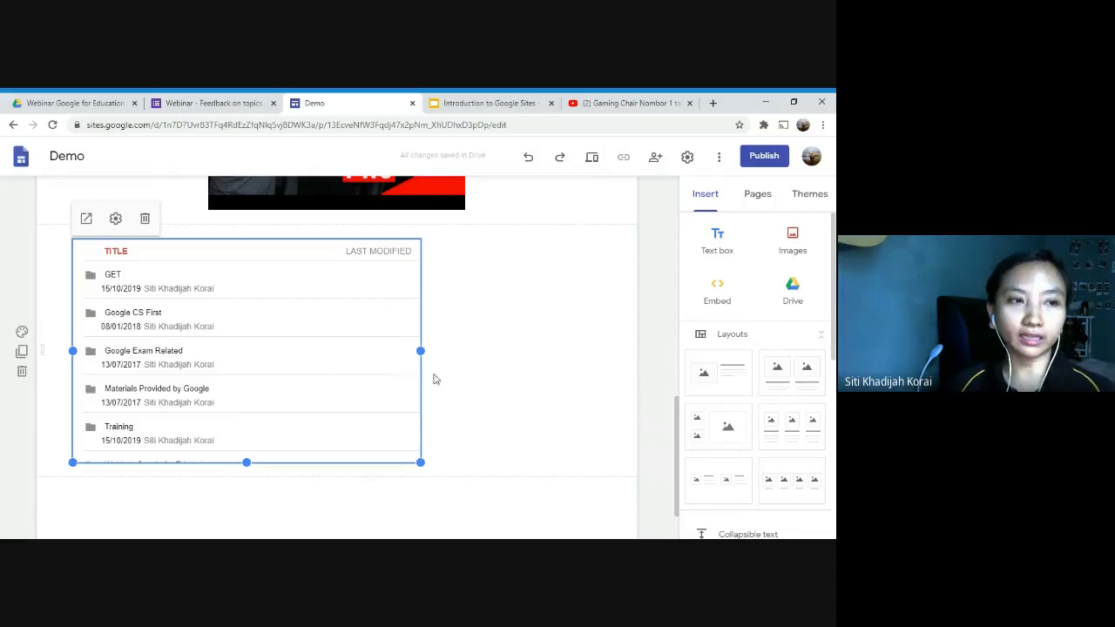
Step: Preview the Demo site and review the text box, rainbow image, embedded video and Drive folder on the page
click(592, 157)
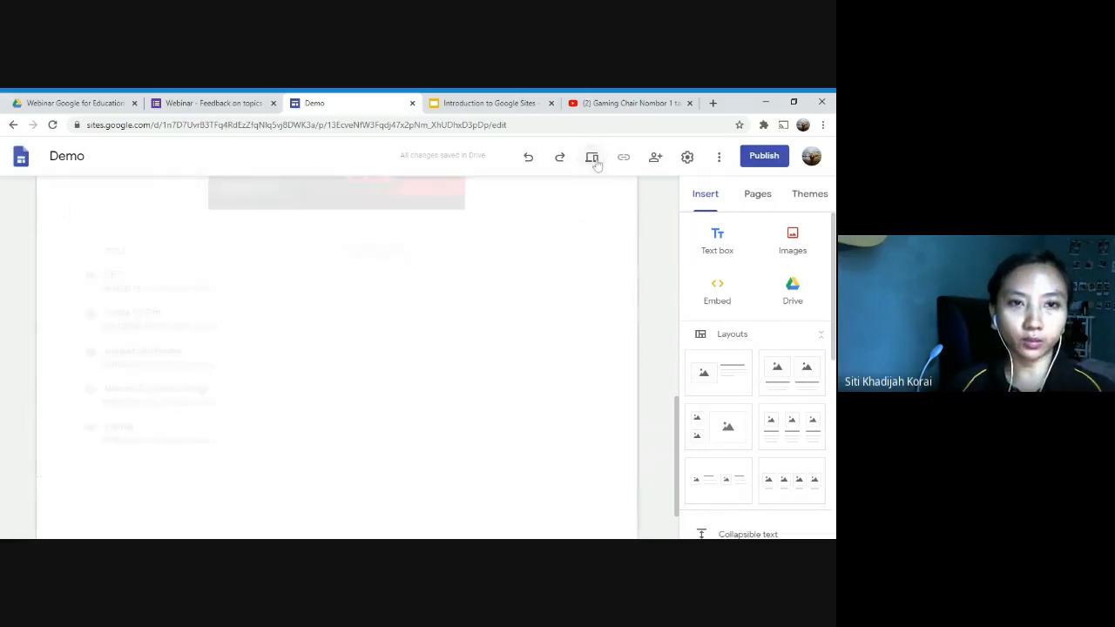
scroll(644, 261, down, 3)
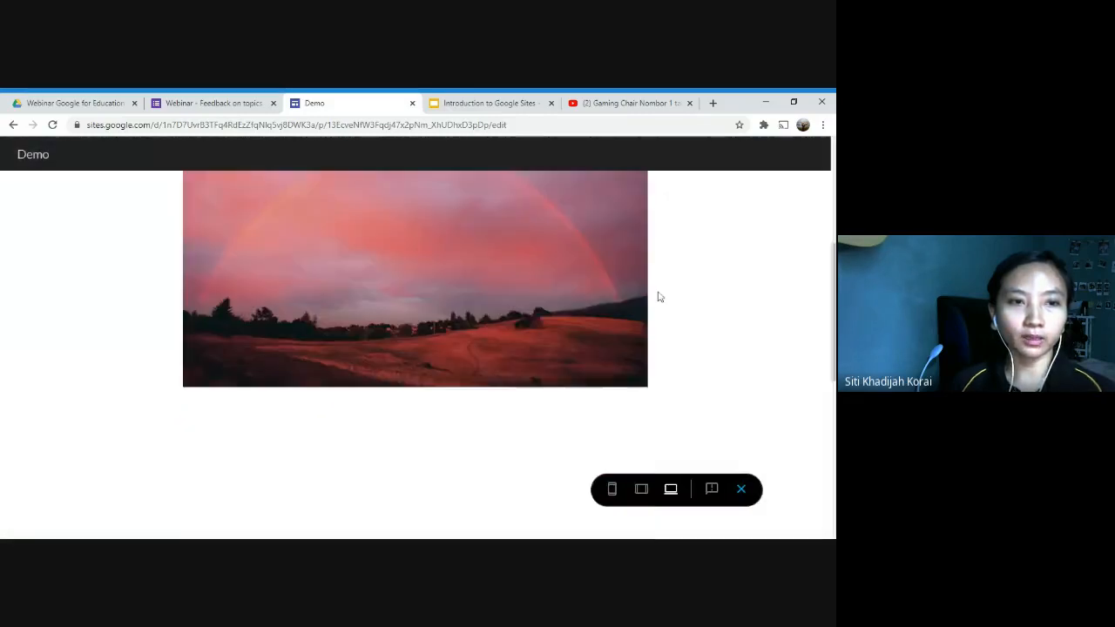
scroll(619, 310, up, 3)
scroll(438, 326, down, 1)
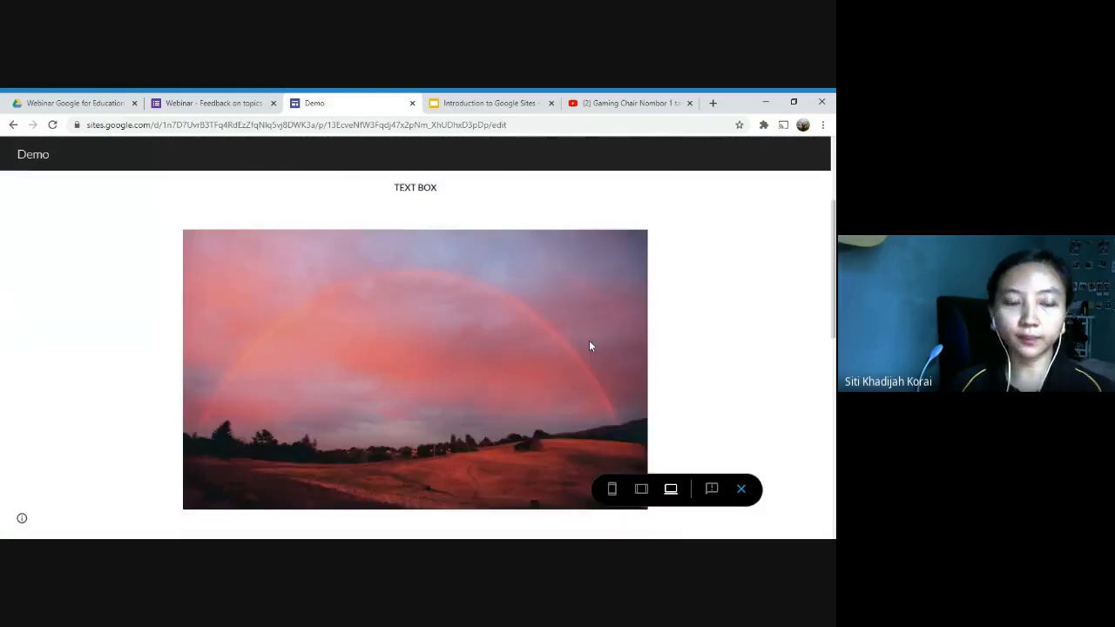
scroll(453, 347, down, 5)
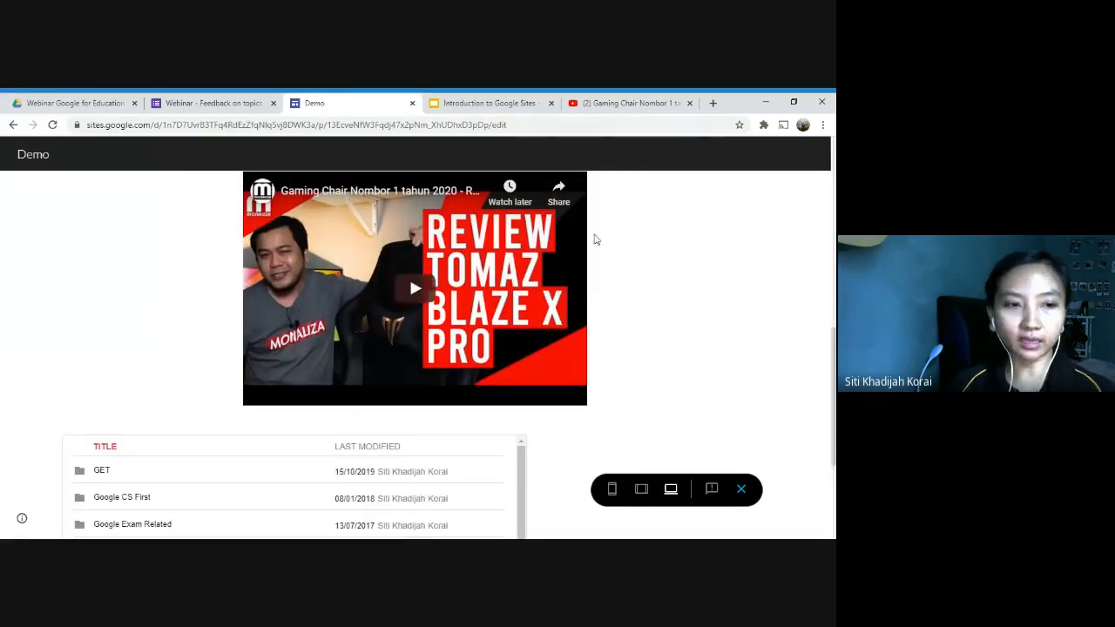
scroll(689, 348, down, 3)
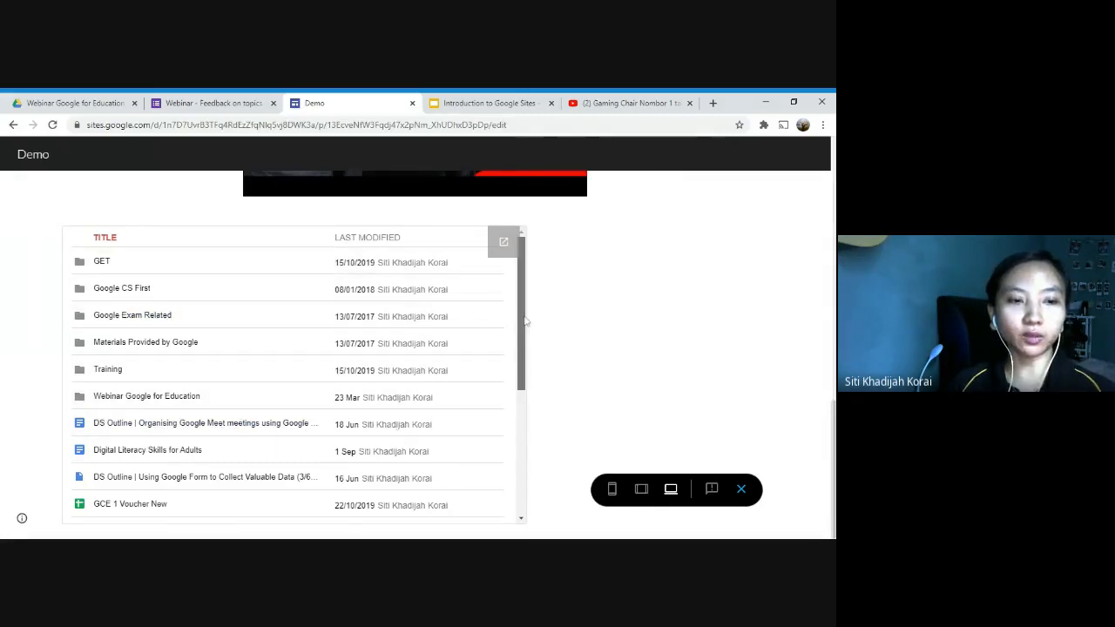
Step: Open the "Webinar Google for Education" folder from the embedded Drive list in the preview, and close it again after viewing
drag(526, 321, 538, 294)
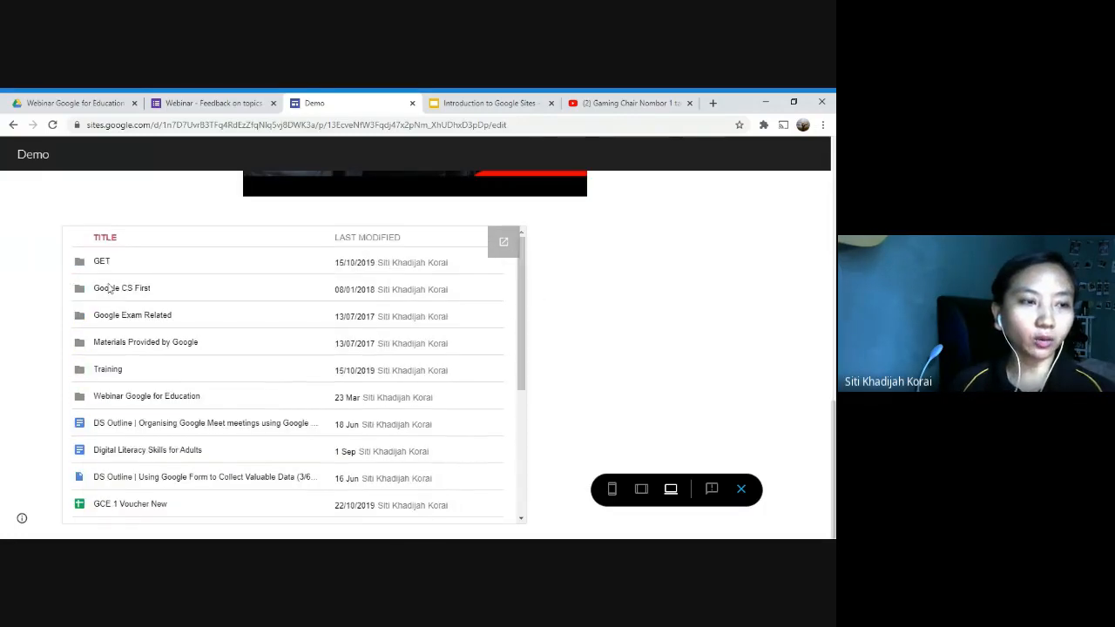
click(119, 397)
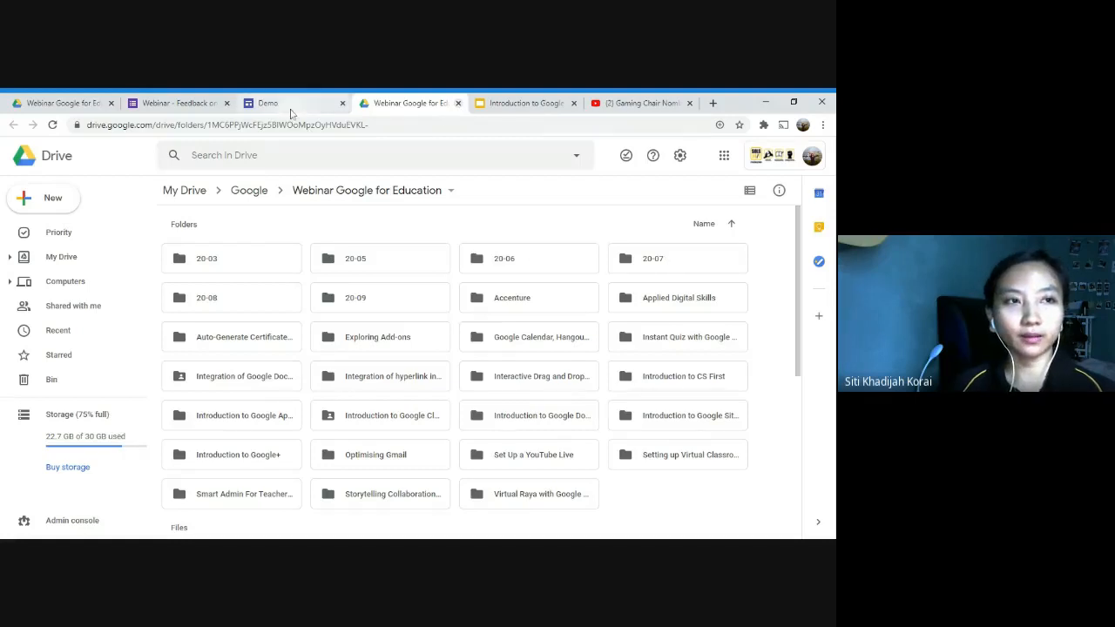
click(457, 102)
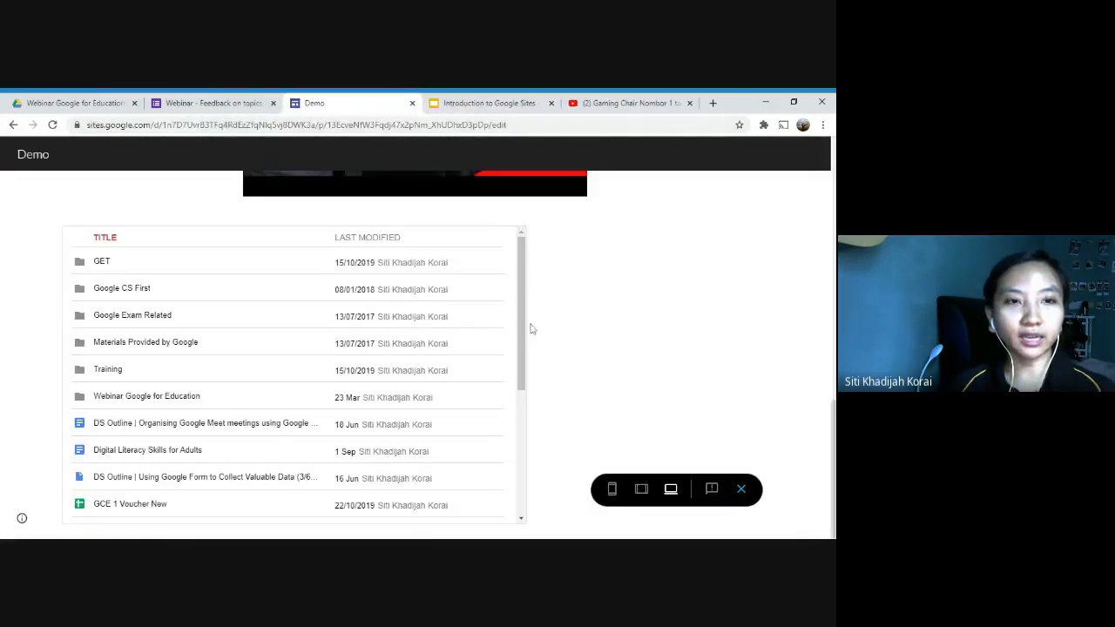
Step: Switch to the "Introduction to Google Sites" presentation in Google Slides and look over the slides around "Insert From Drive"
click(492, 103)
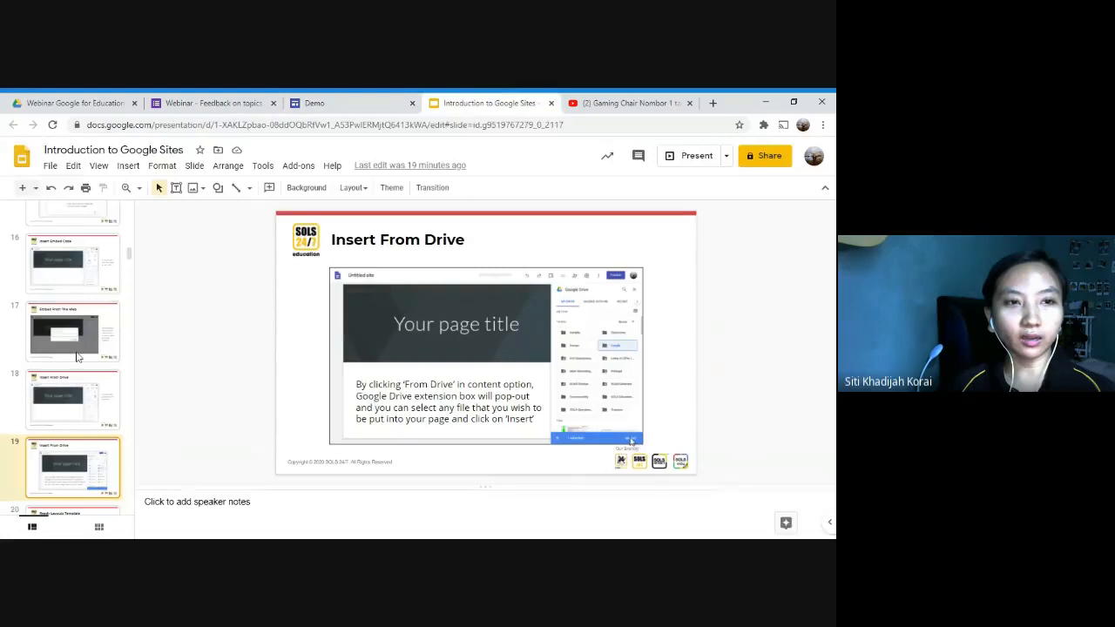
scroll(127, 431, down, 1)
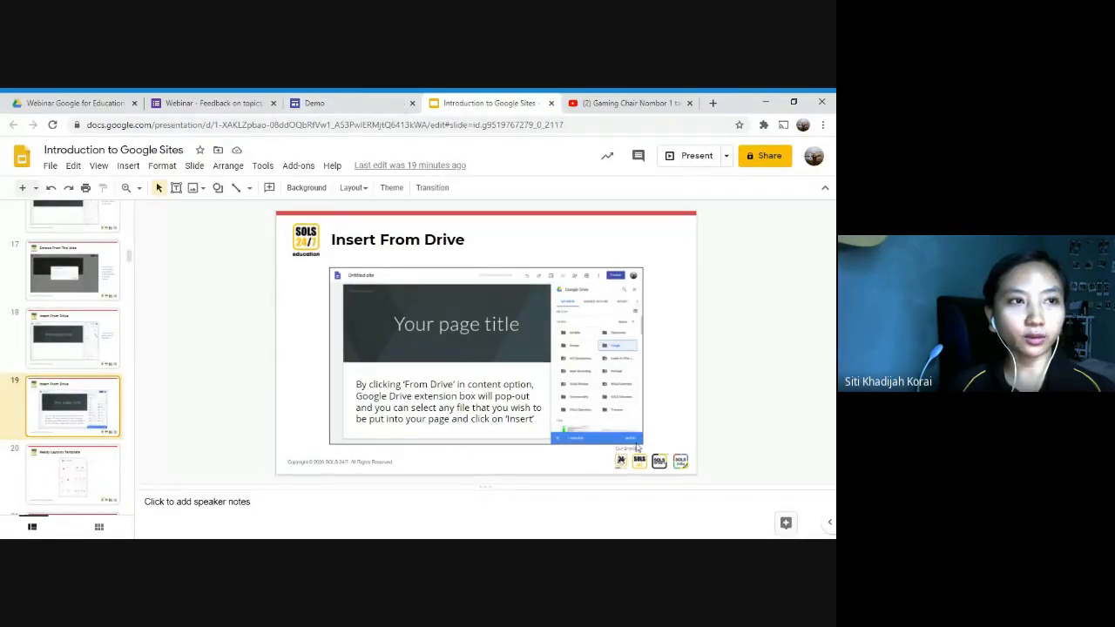
click(231, 101)
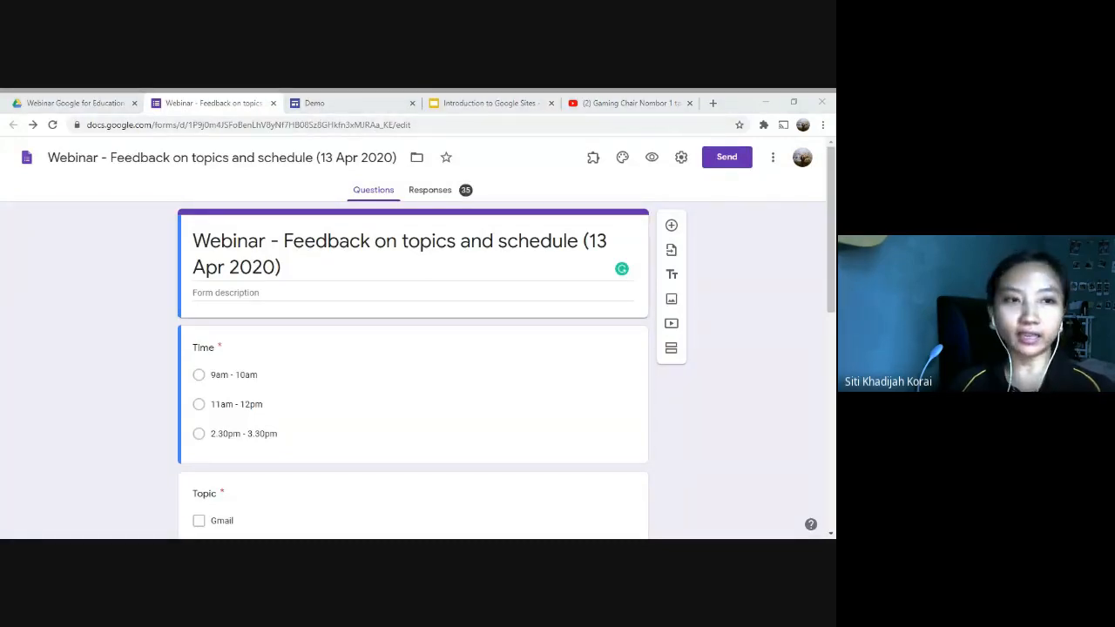
click(348, 103)
click(486, 103)
Step: Present the slides in presenter view from "Insert From Drive" and advance to the "Ready Layouts Template" slide
click(726, 157)
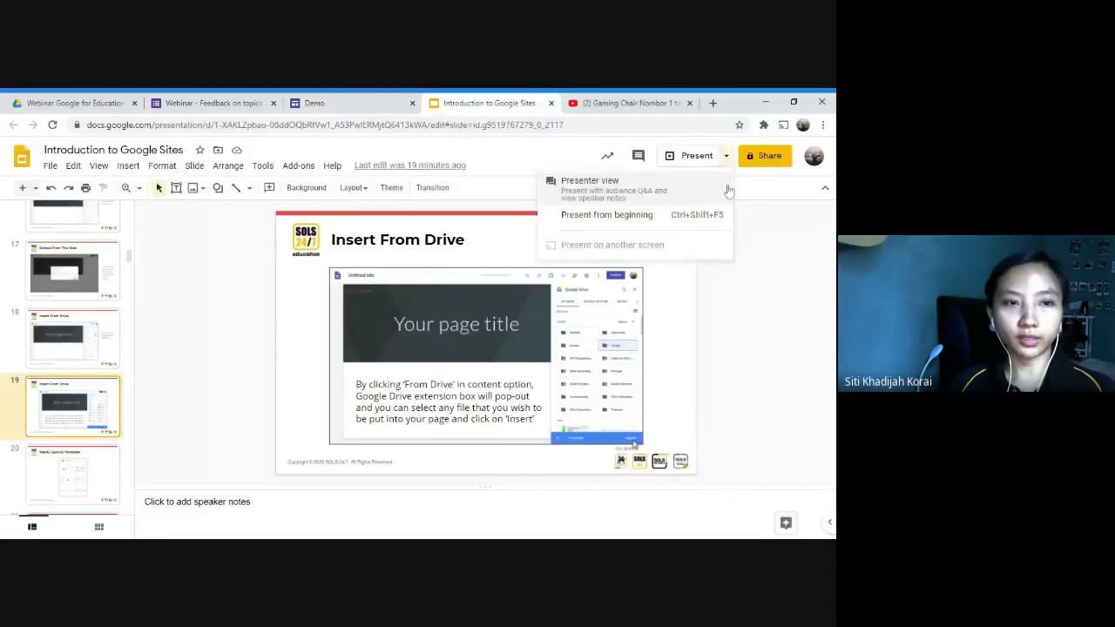
click(655, 191)
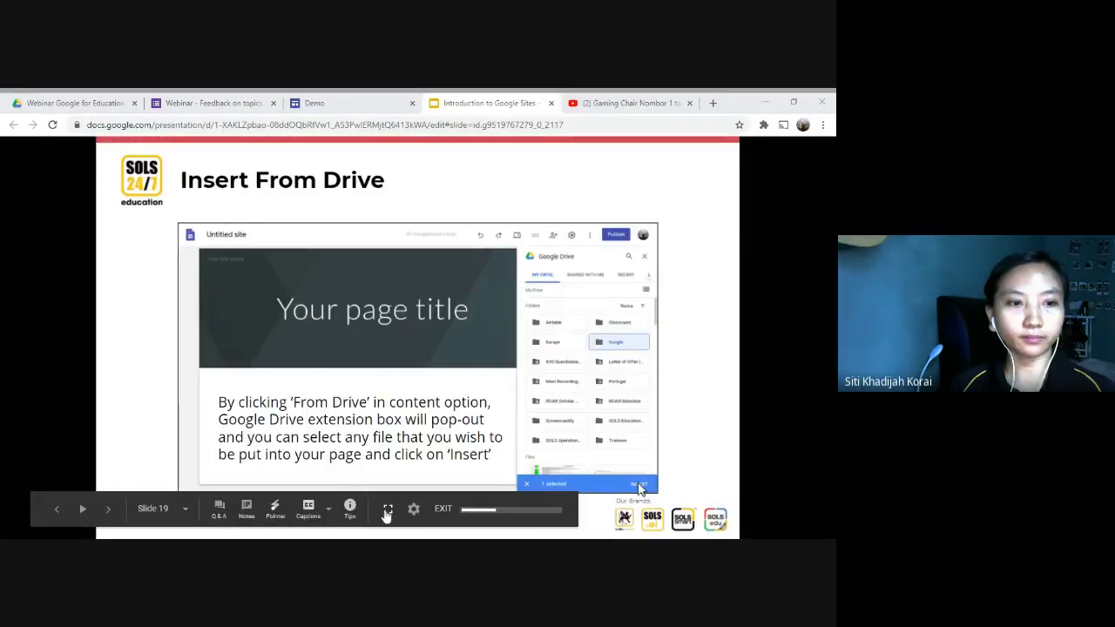
click(386, 509)
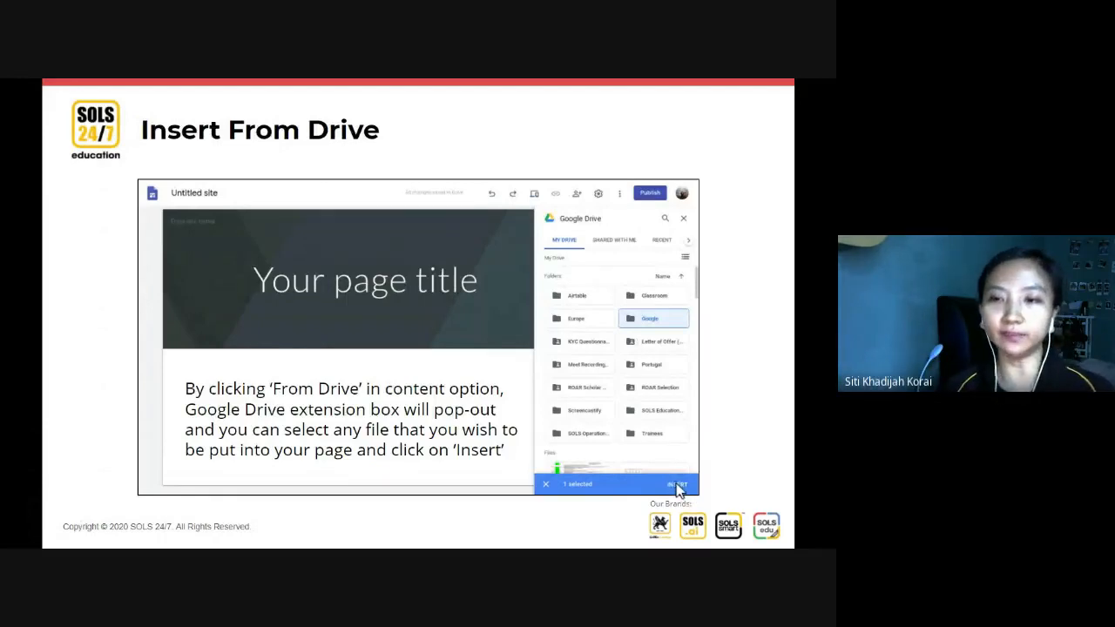
key(Right)
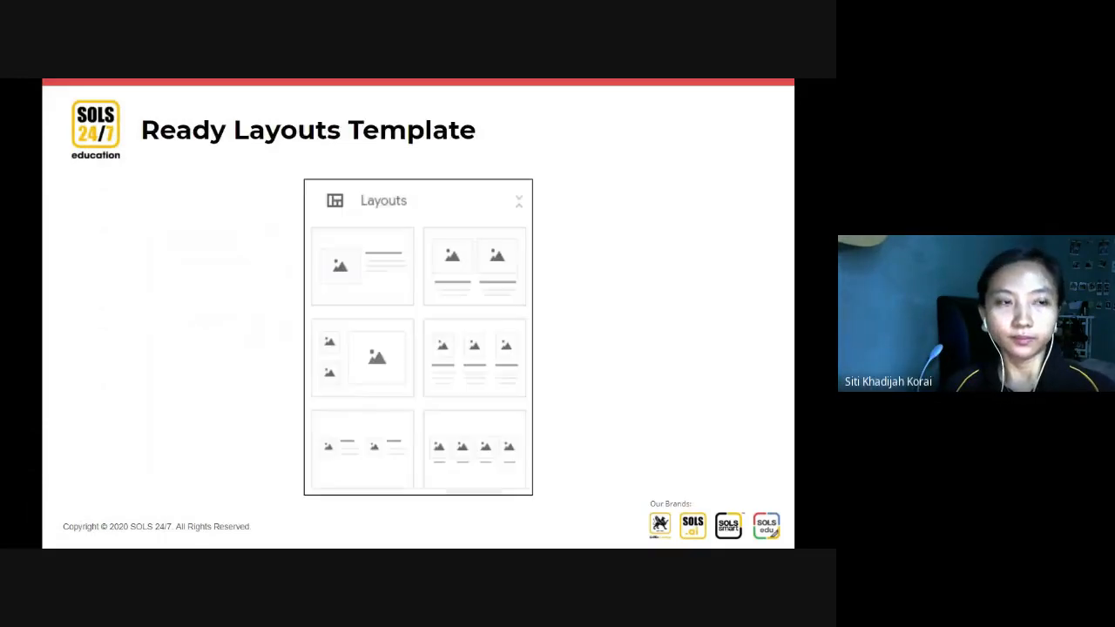
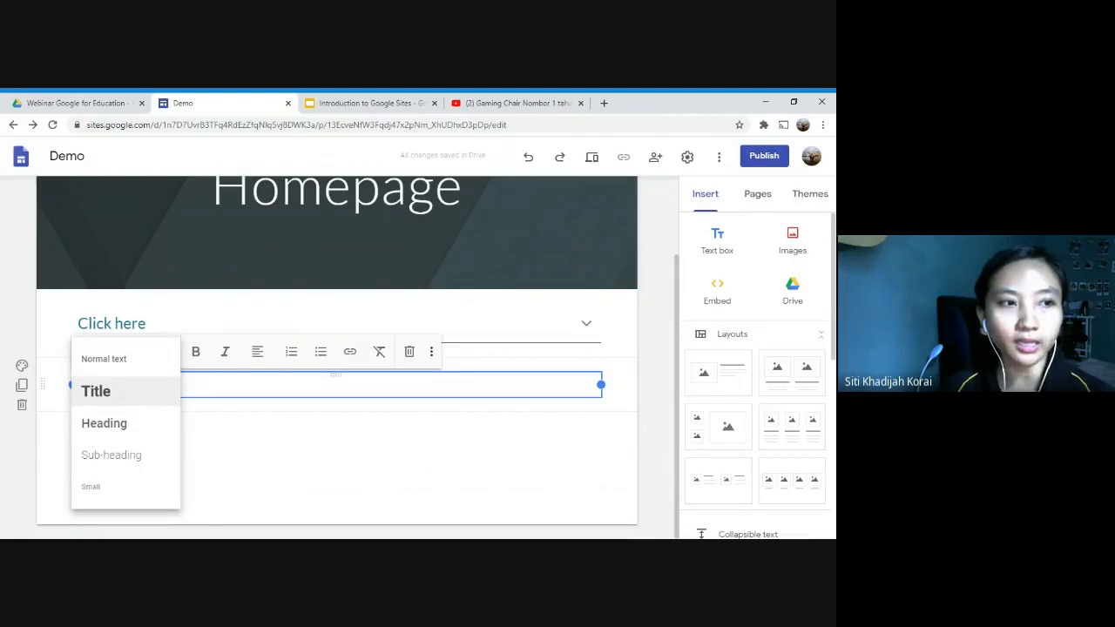
Step: Apply the Title style to the text box below the "Click here" collapsible section and replace its text with "Title"
click(161, 382)
click(163, 353)
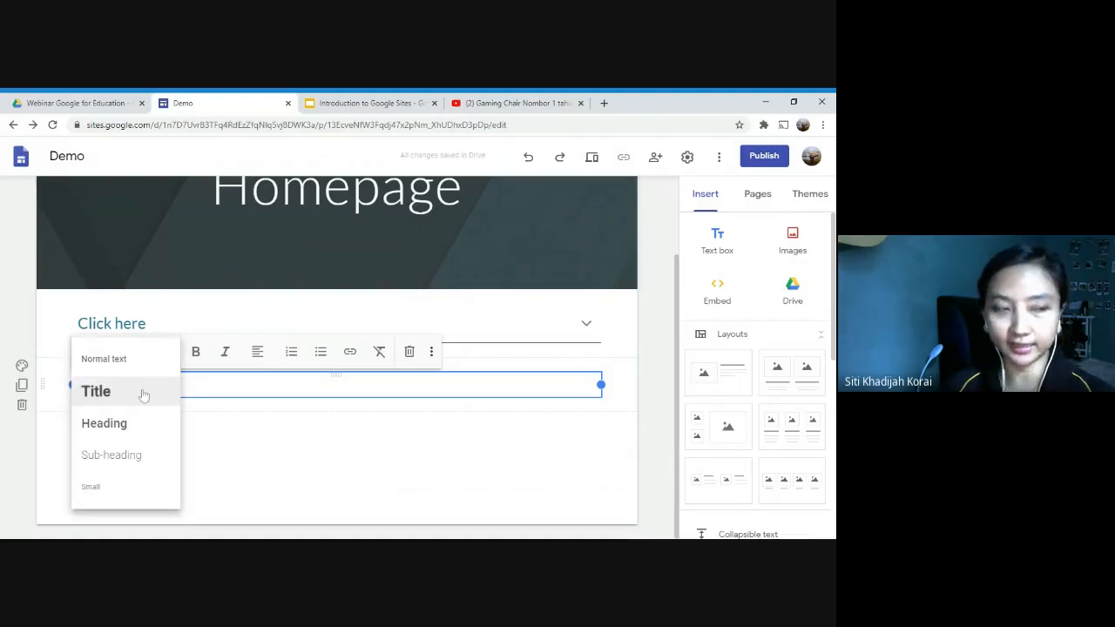
click(145, 393)
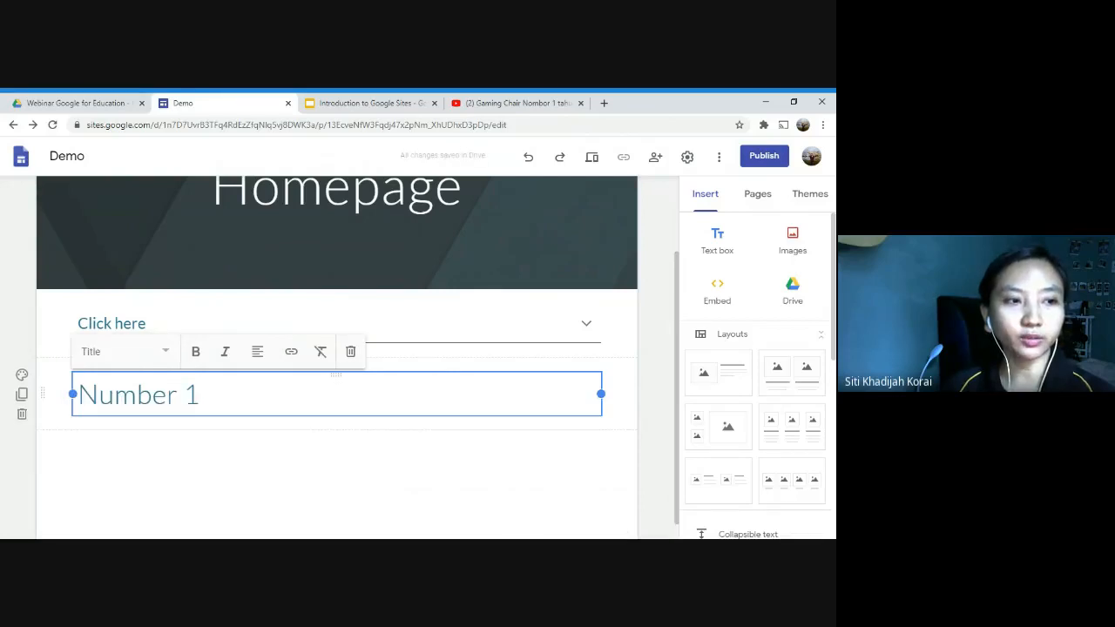
key(ctrl+shift+Left)
key(ctrl+shift+Left)
text(Ti)
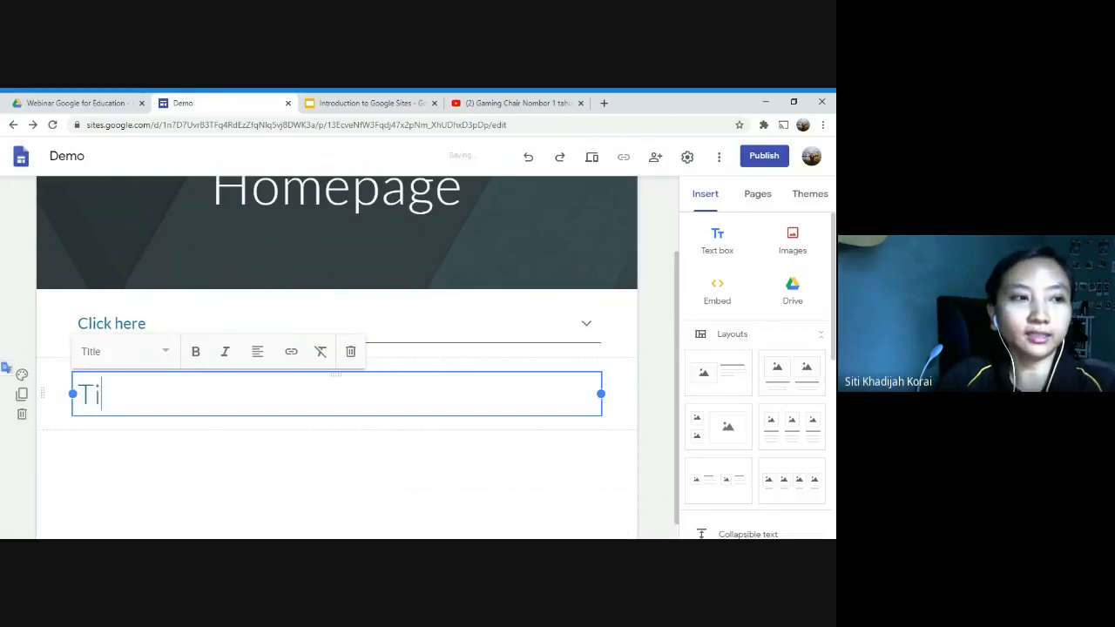
text(tle)
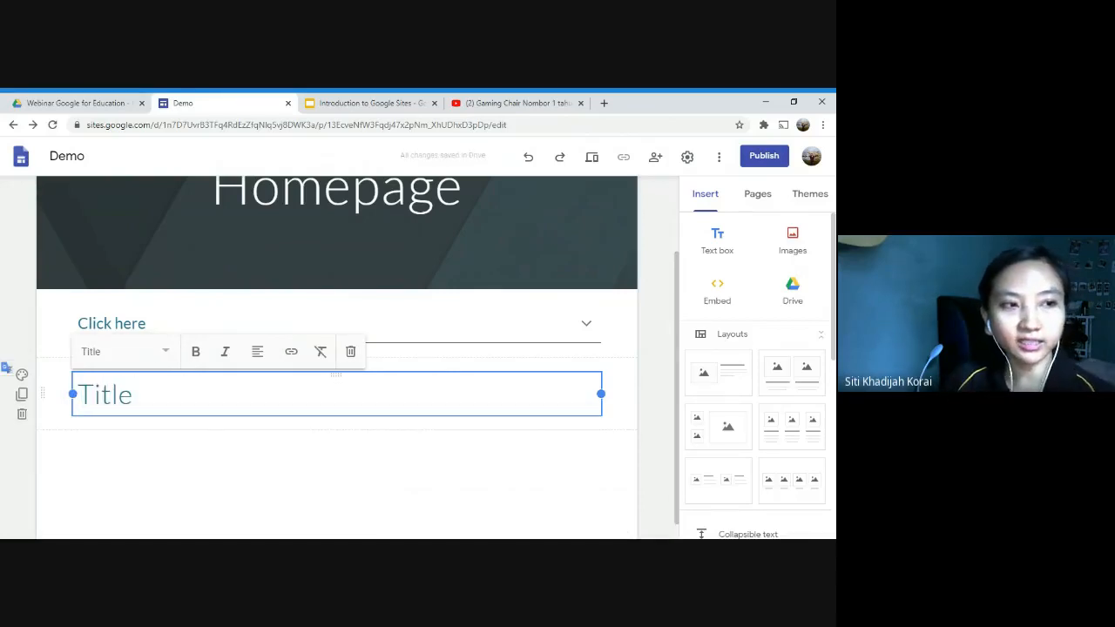
click(165, 353)
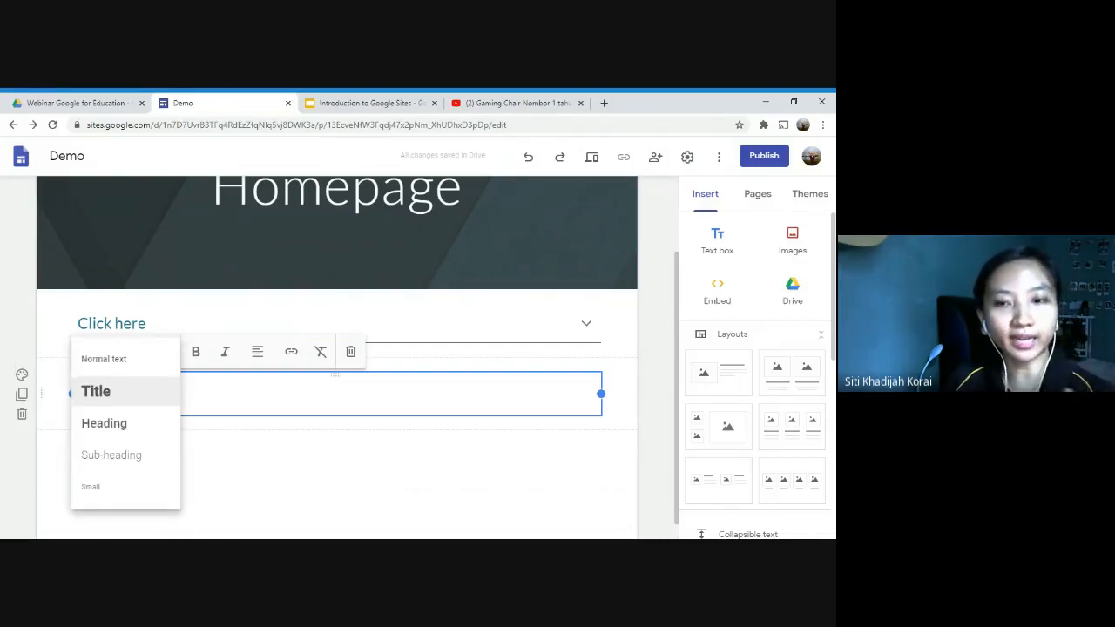
click(153, 398)
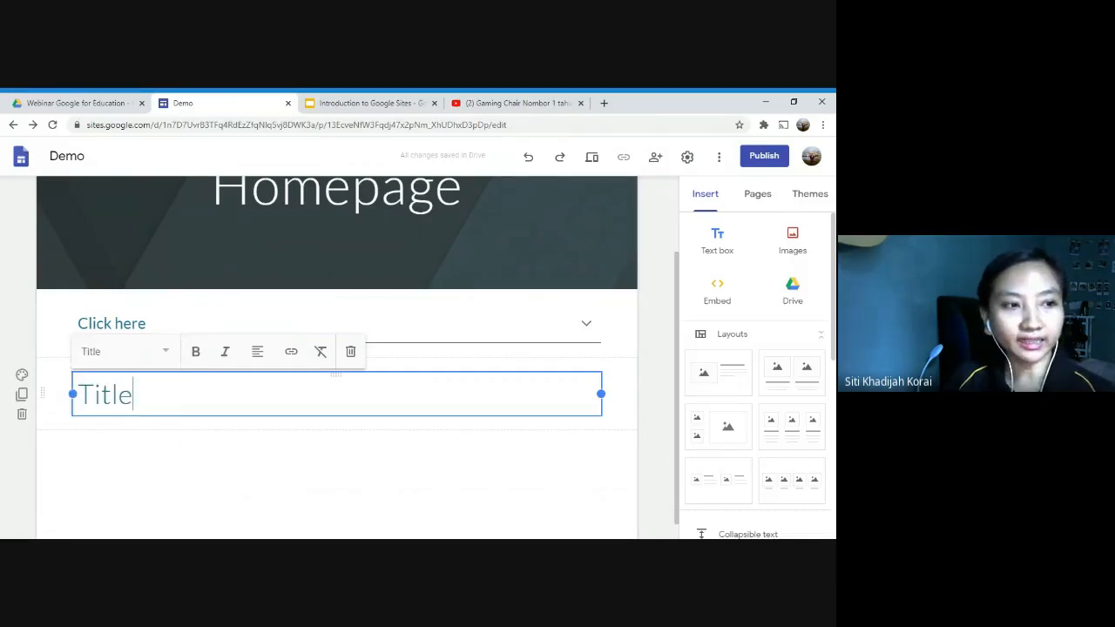
Step: Add a text box below "Title" in the Heading style containing the text "Heading"
click(714, 236)
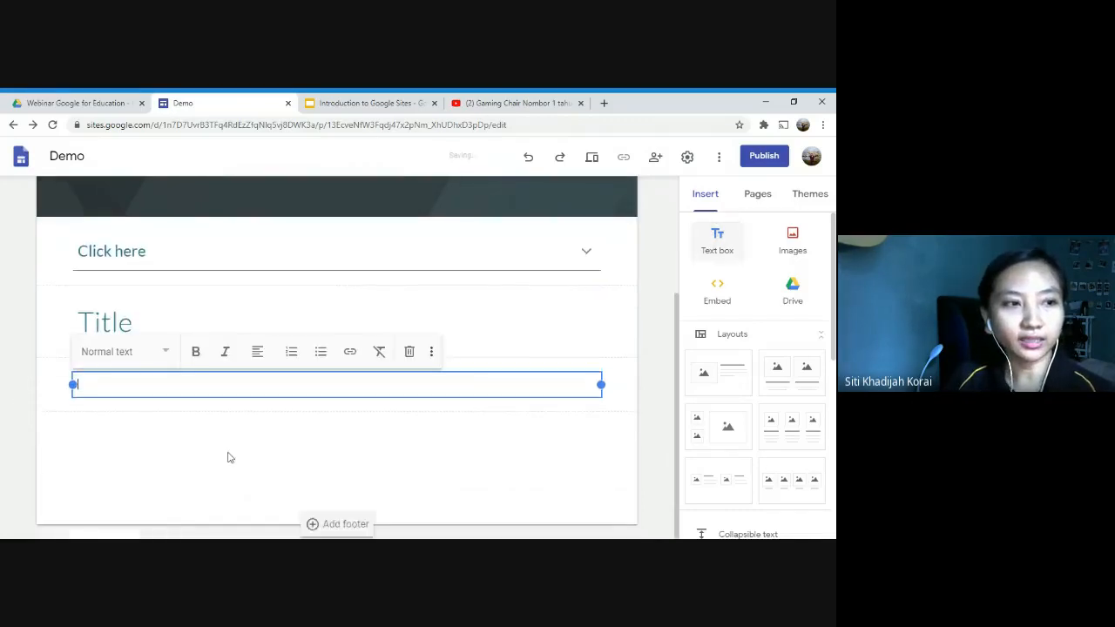
click(158, 353)
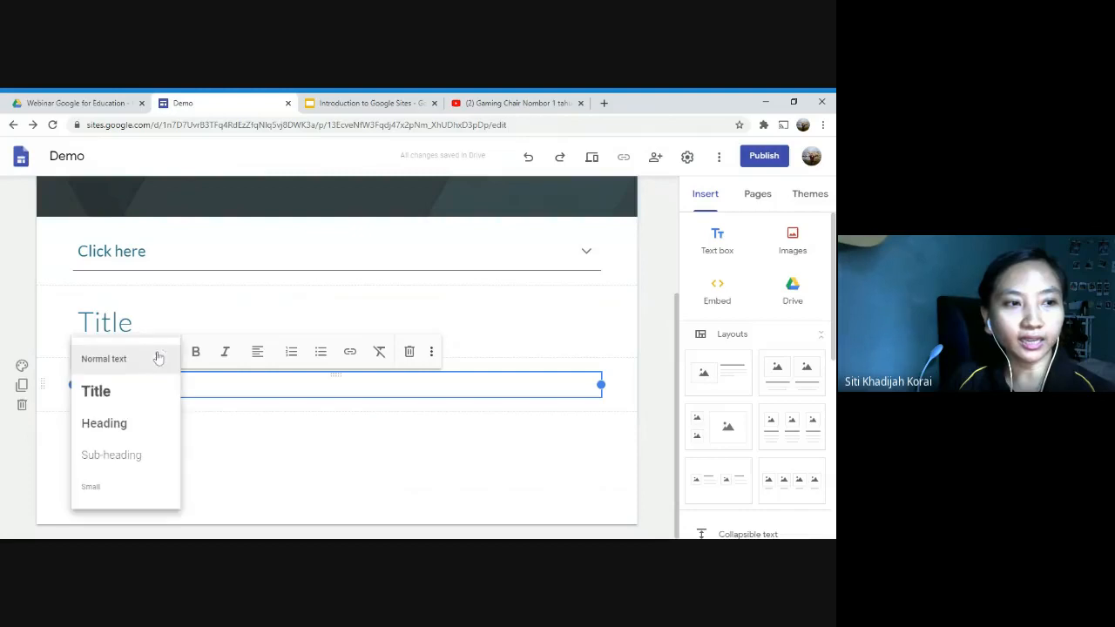
click(149, 425)
text(Heading)
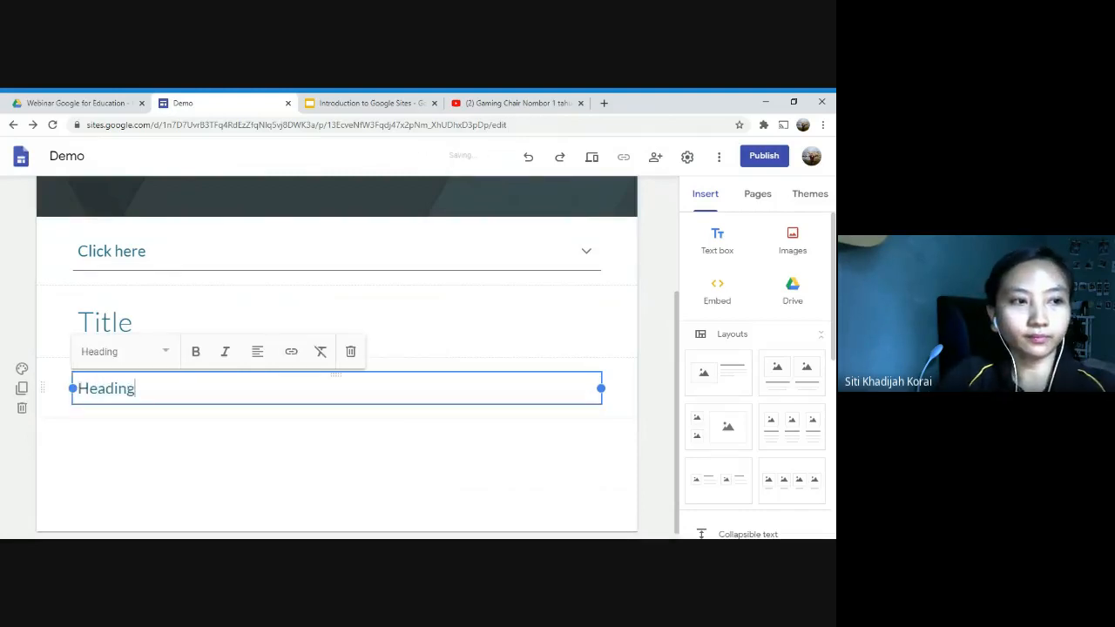
Step: Add a text box below "Heading" in the Sub-heading style with the text "Sub-heading"
click(745, 244)
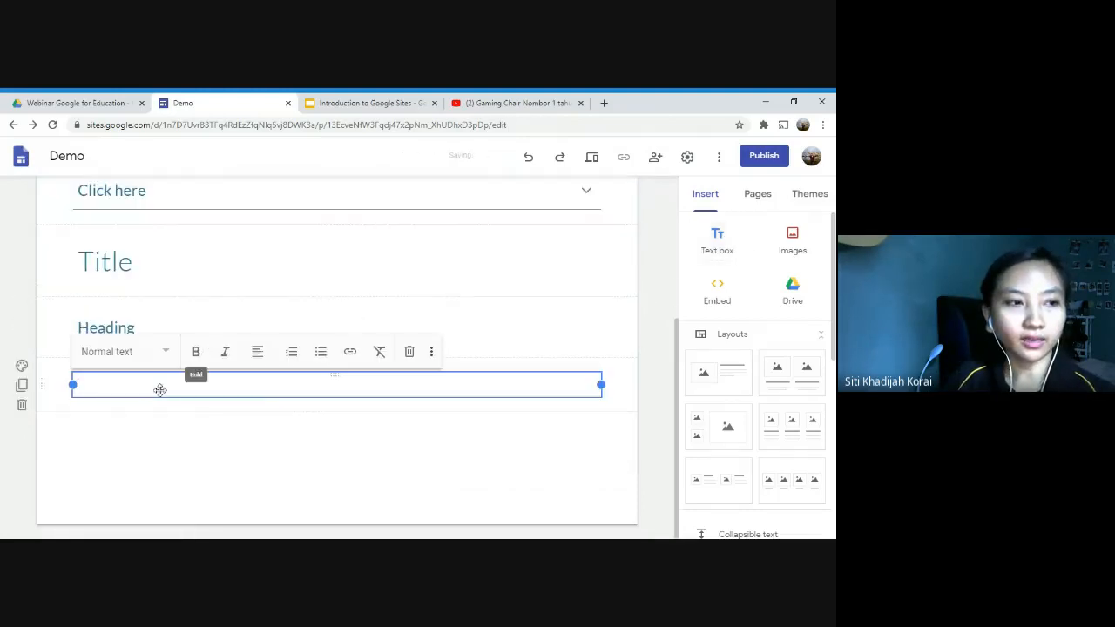
click(160, 354)
click(145, 457)
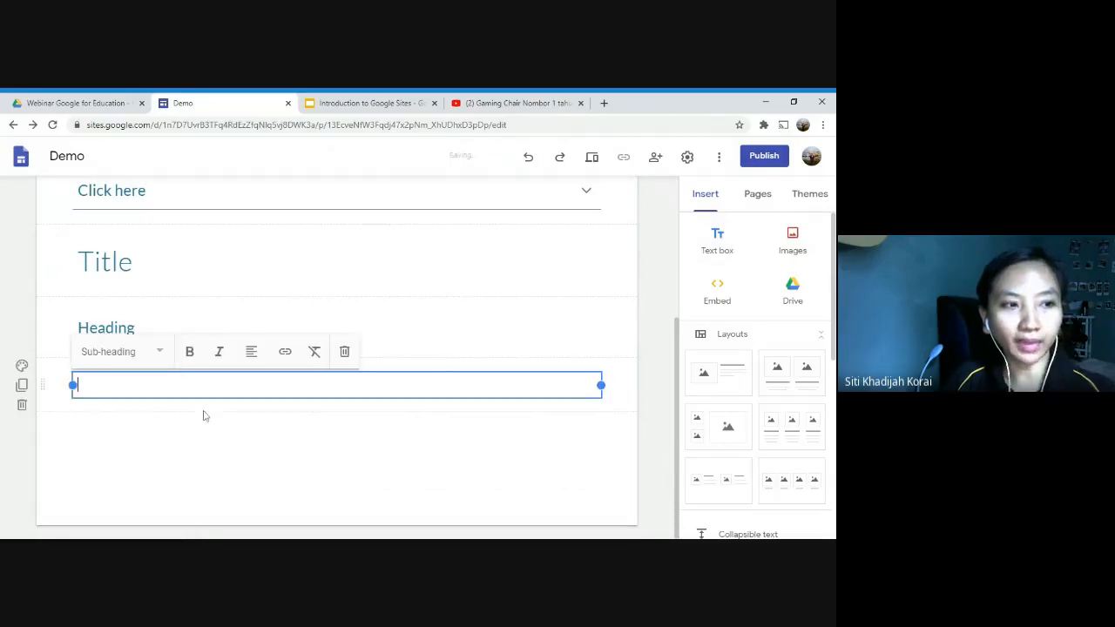
text(Sub)
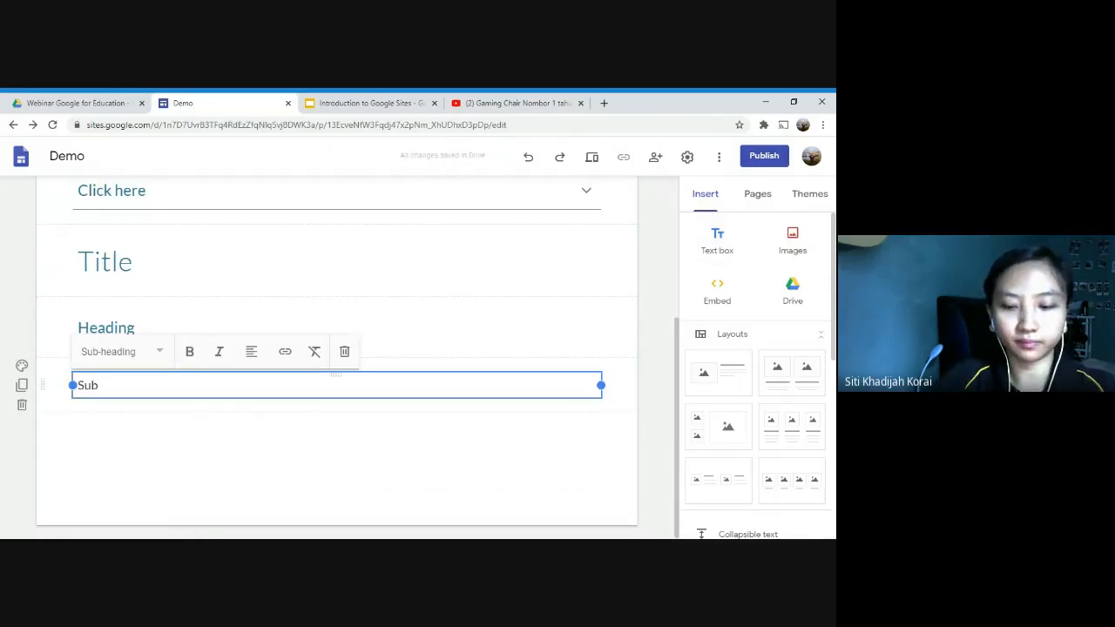
text(-heading)
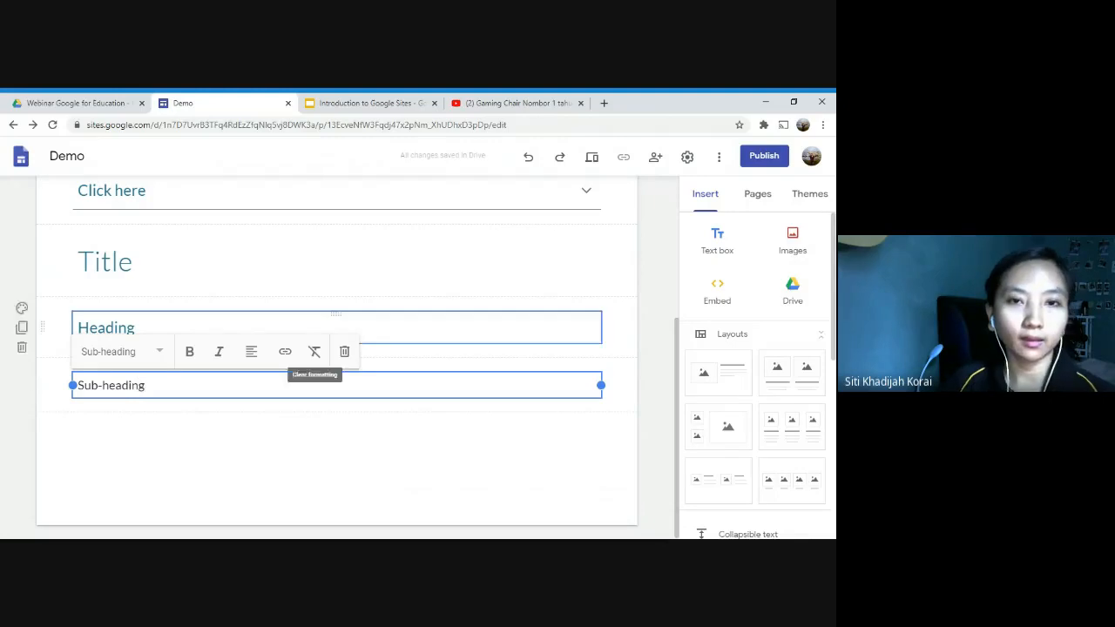
Step: Add another text box under "Sub-heading" in the Normal text style reading "Normal text"
key(Return)
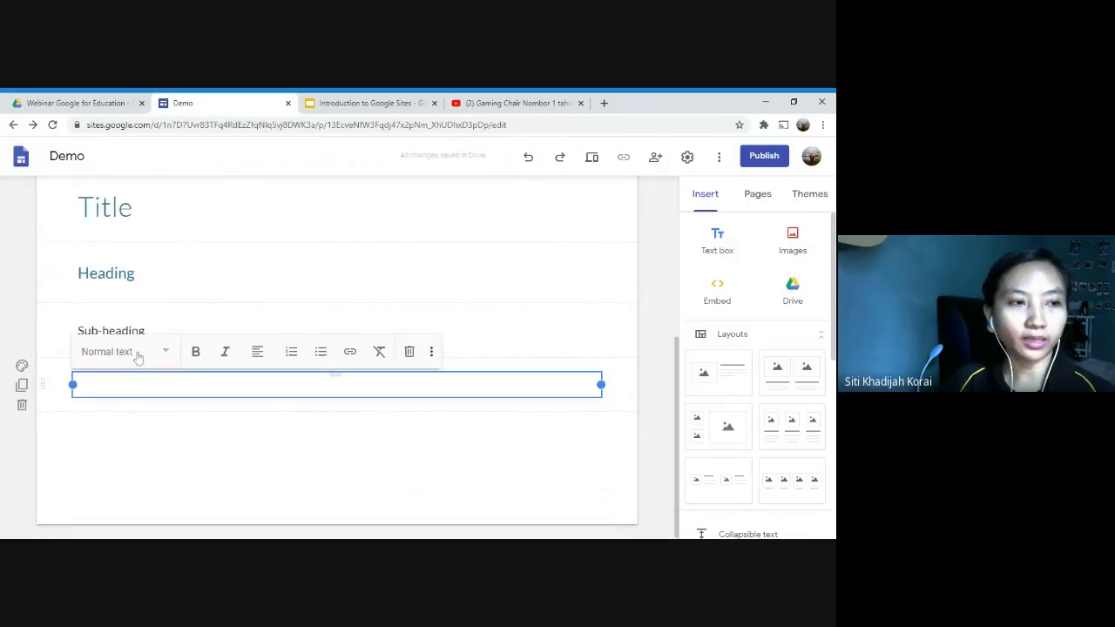
click(138, 356)
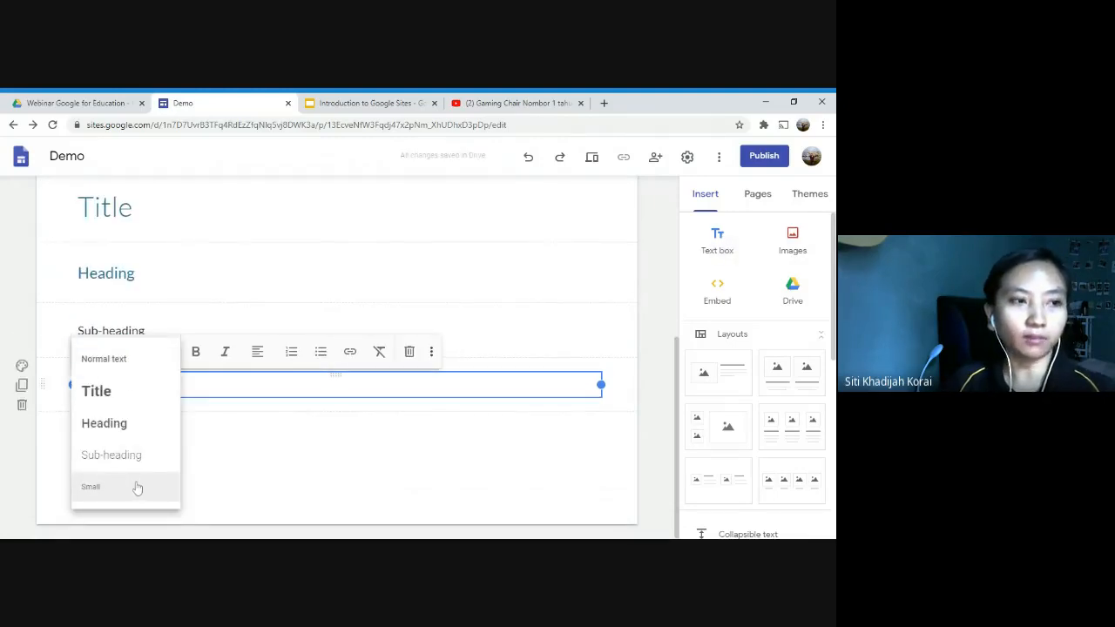
click(142, 360)
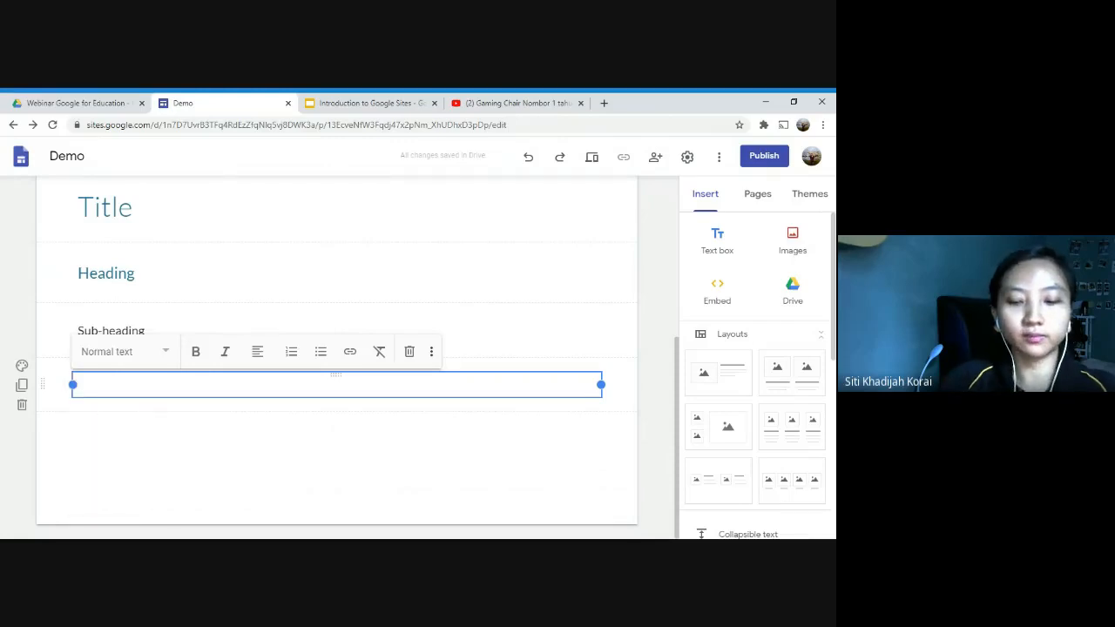
text(Normal text)
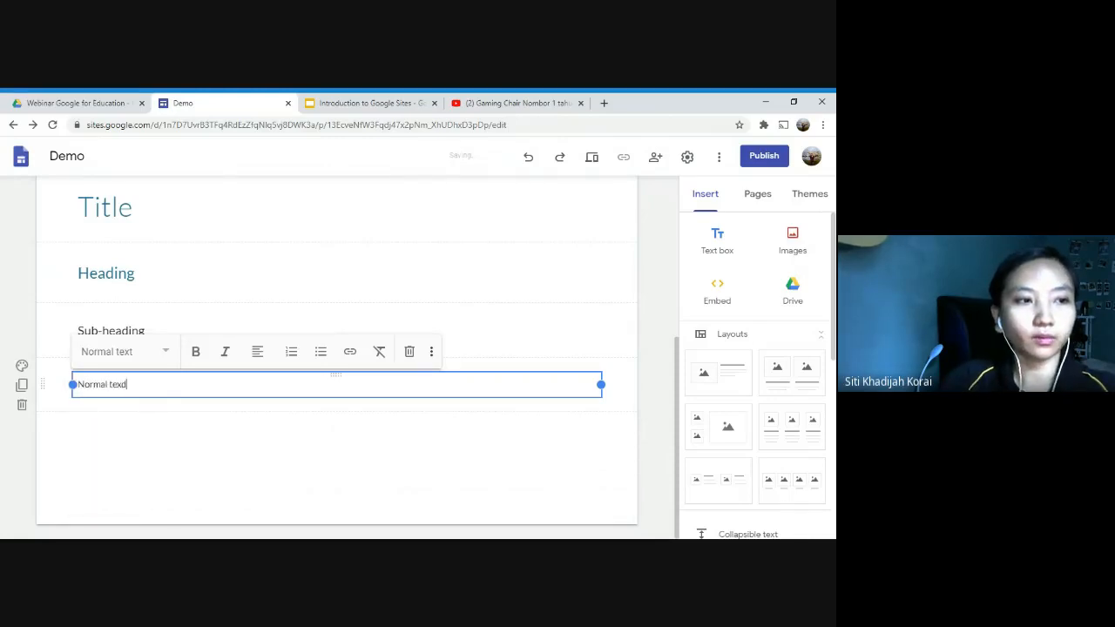
text(t)
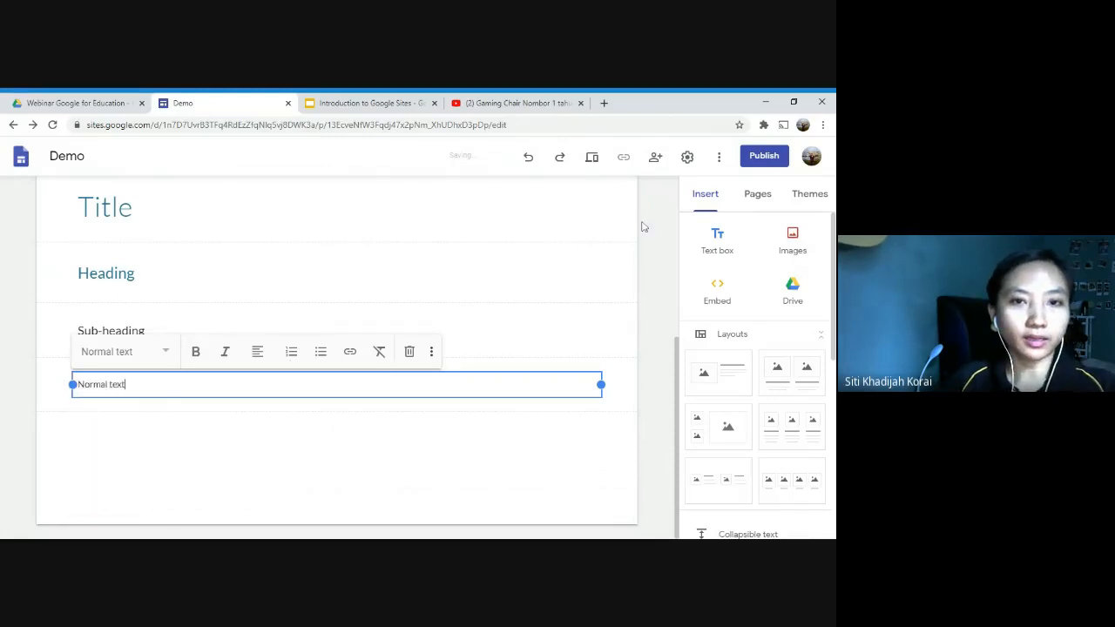
Step: Add a last text box under "Normal text" in the Small style reading "Small", and deselect it
key(Return)
click(150, 355)
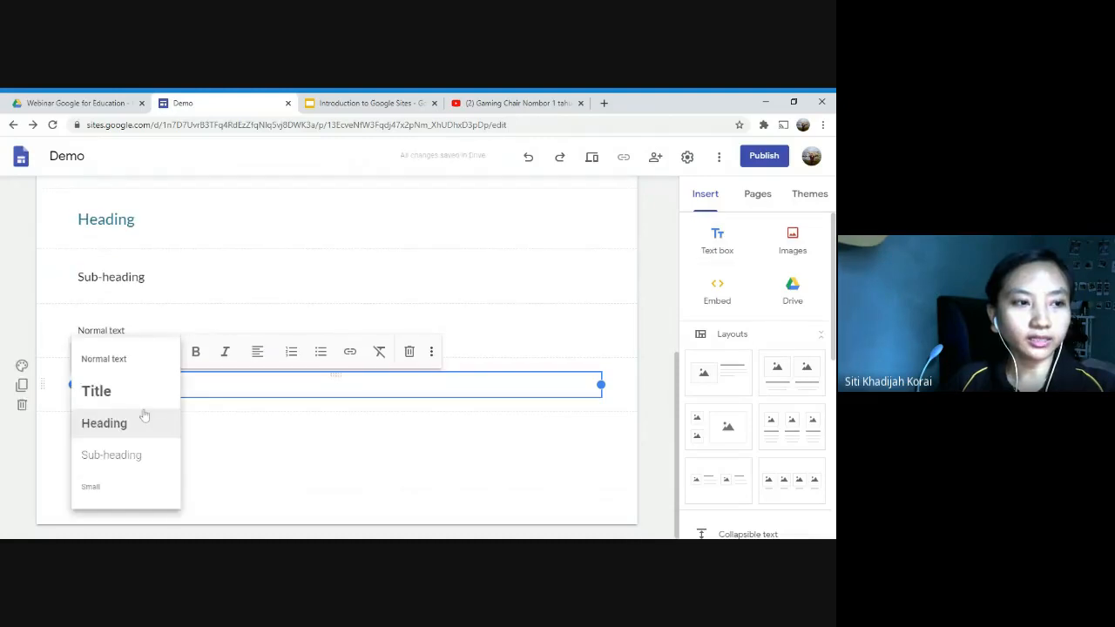
click(124, 488)
text(Small)
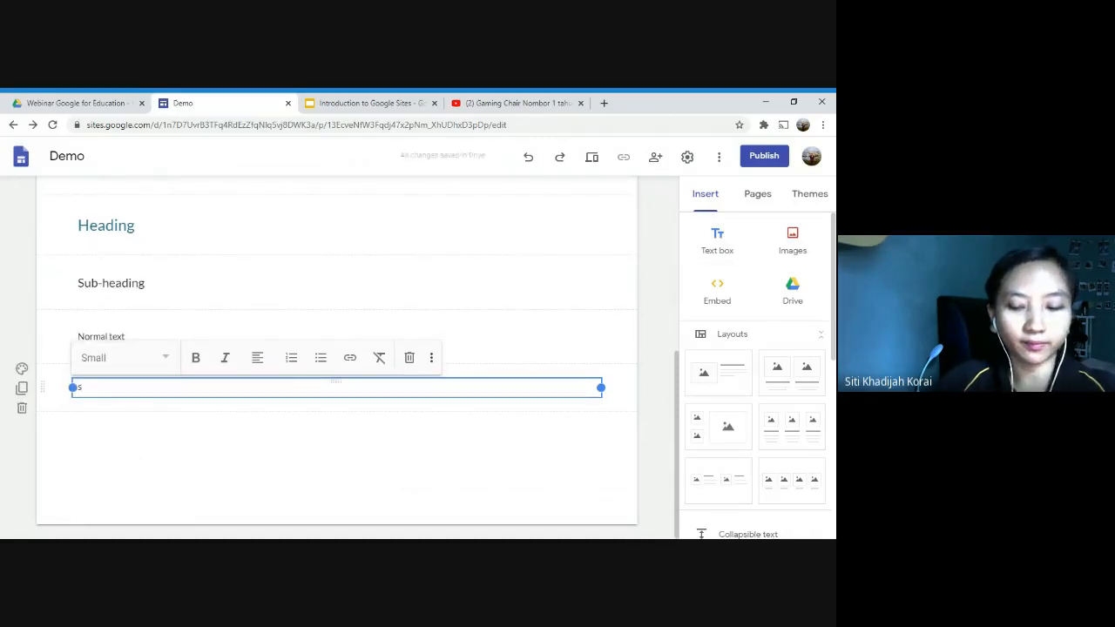
click(642, 351)
Step: Insert a table of contents above the "Click here" collapsible section and compare its entries with the headings on the page
scroll(140, 288, up, 2)
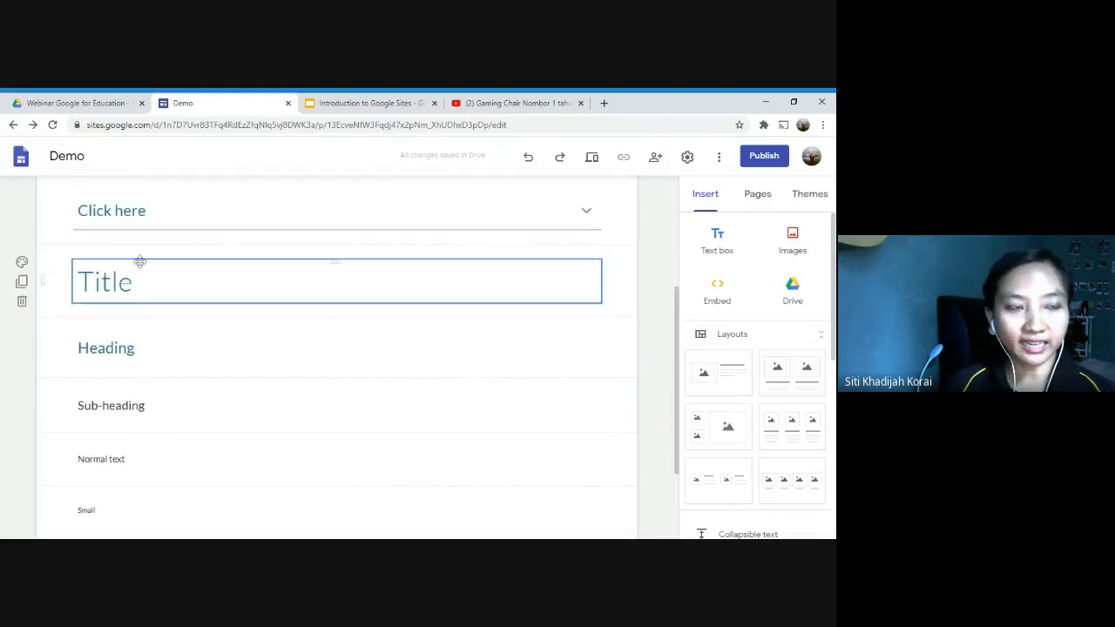
scroll(140, 287, down, 1)
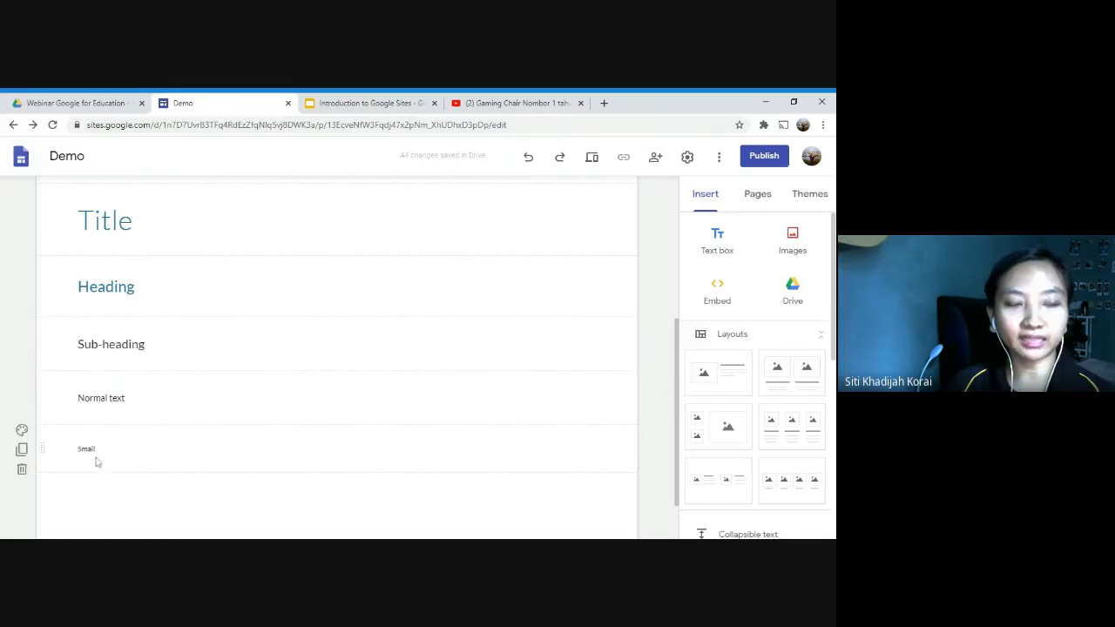
scroll(781, 425, down, 2)
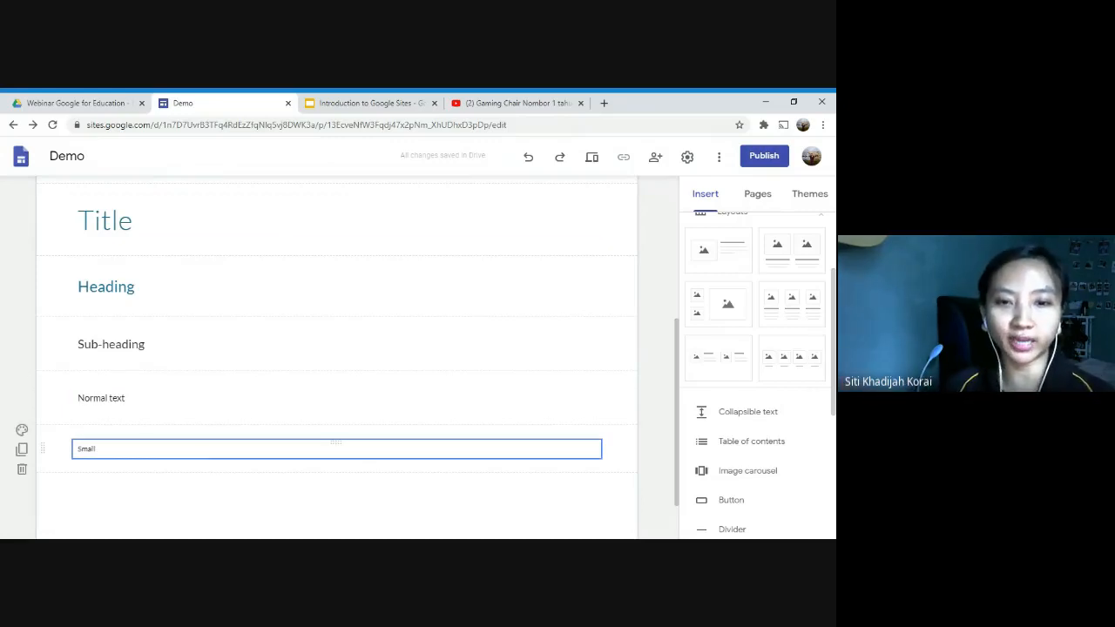
click(736, 446)
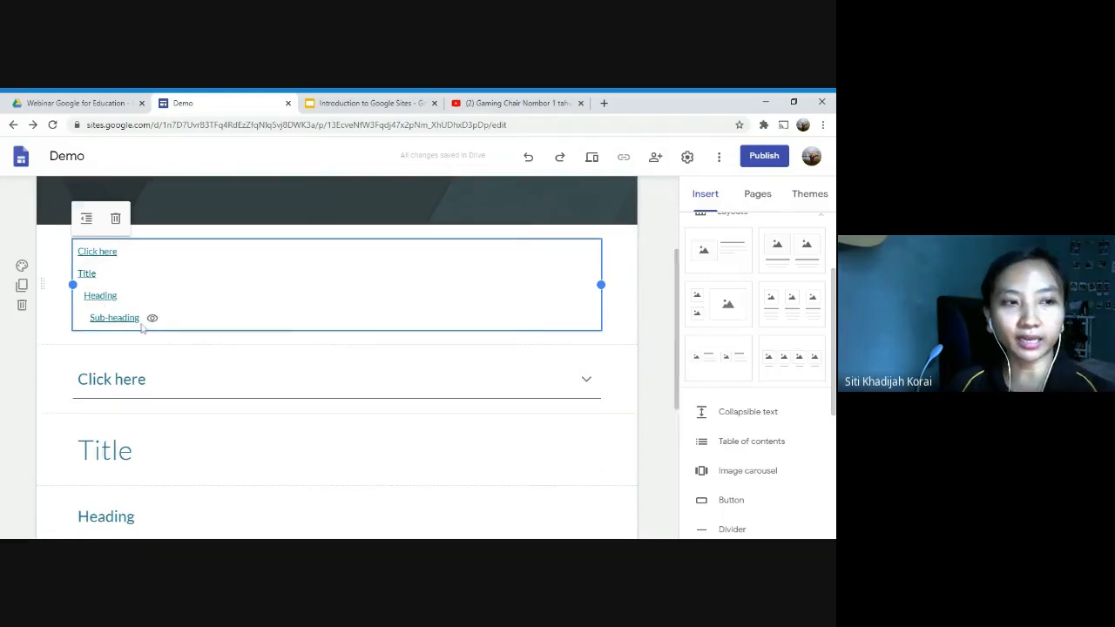
scroll(142, 327, down, 1)
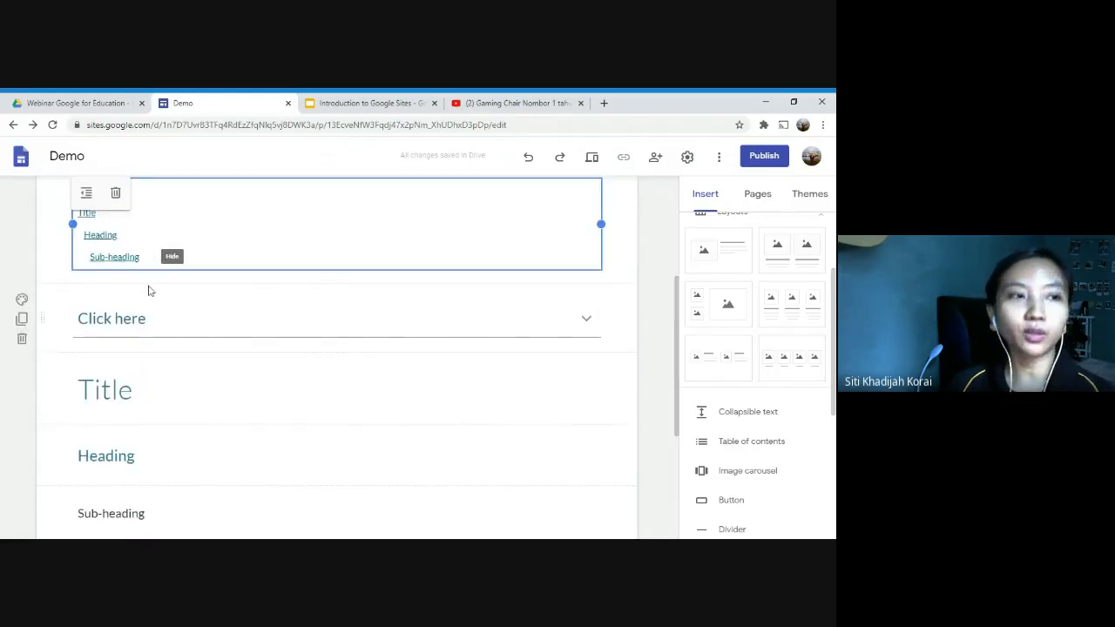
scroll(147, 288, up, 1)
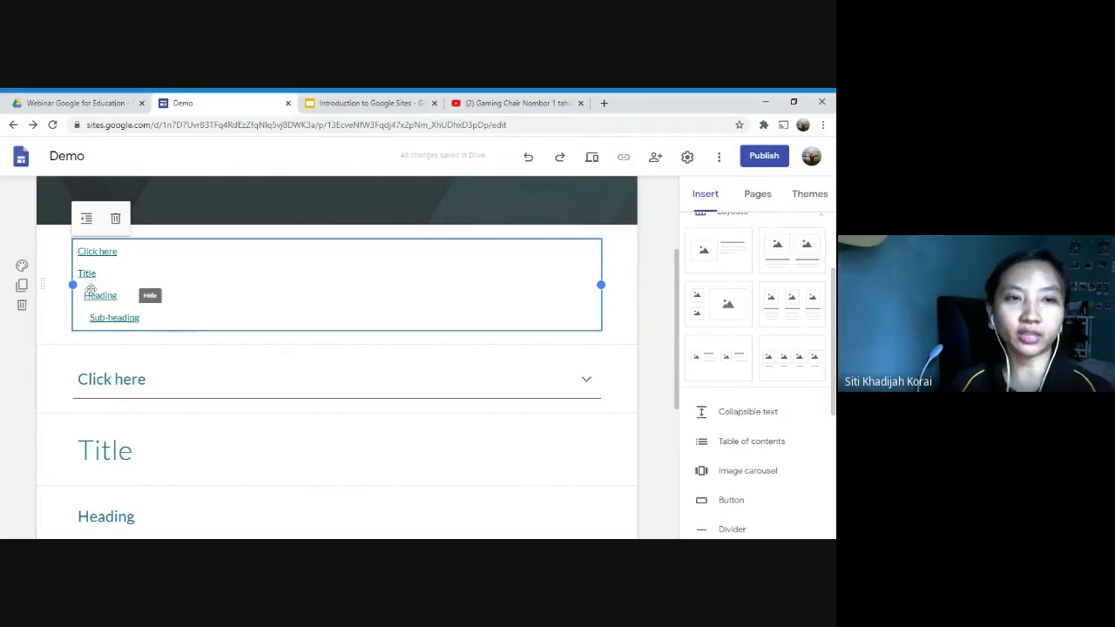
Step: Preview the Demo site, try the "Heading" link in the table of contents, and compare its entries with the page's headings
scroll(93, 288, up, 3)
click(592, 157)
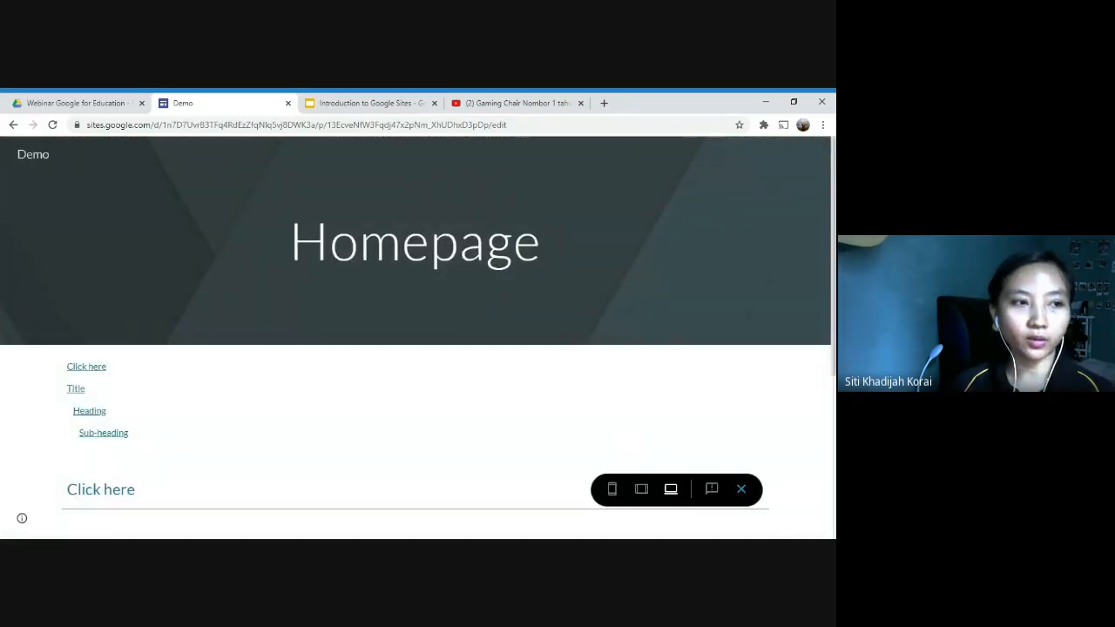
double_click(89, 411)
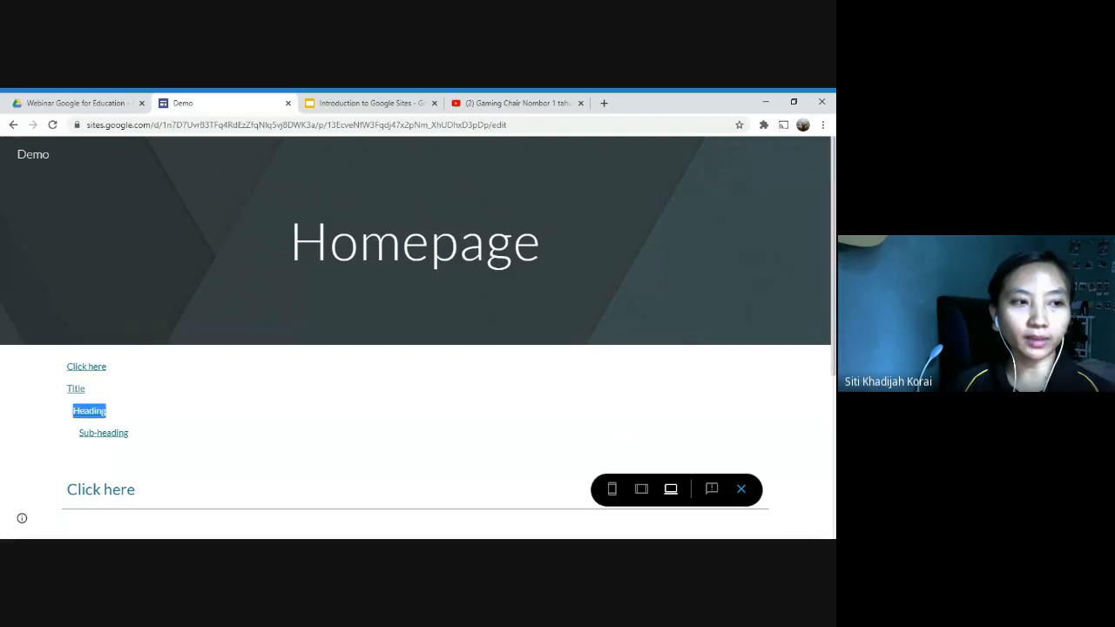
click(89, 410)
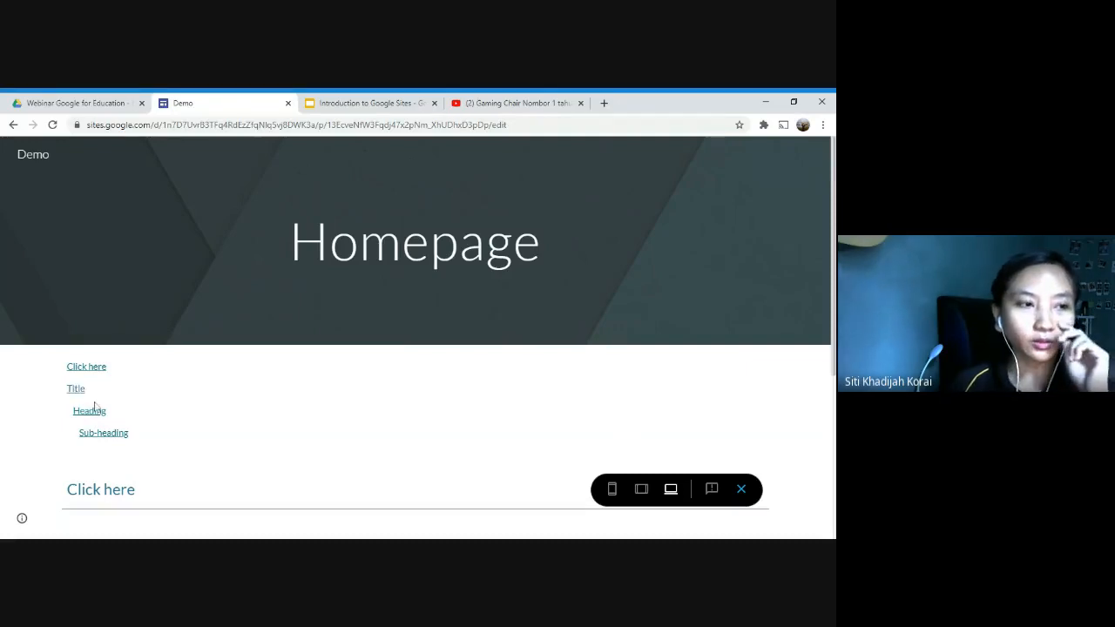
scroll(95, 407, down, 2)
scroll(108, 359, up, 1)
scroll(131, 372, down, 3)
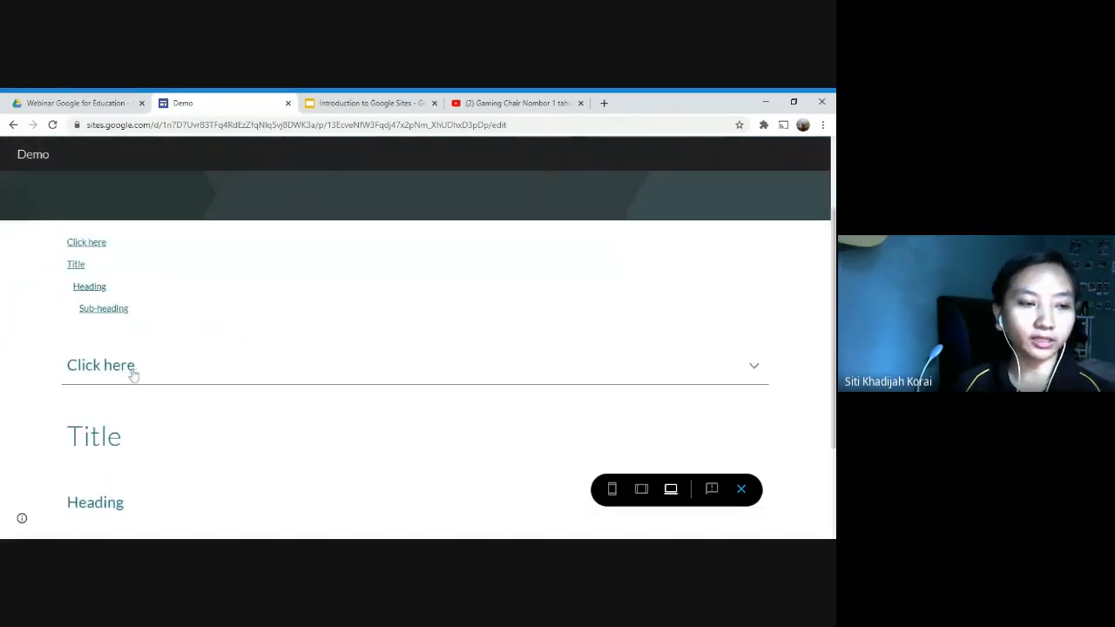
scroll(132, 368, up, 2)
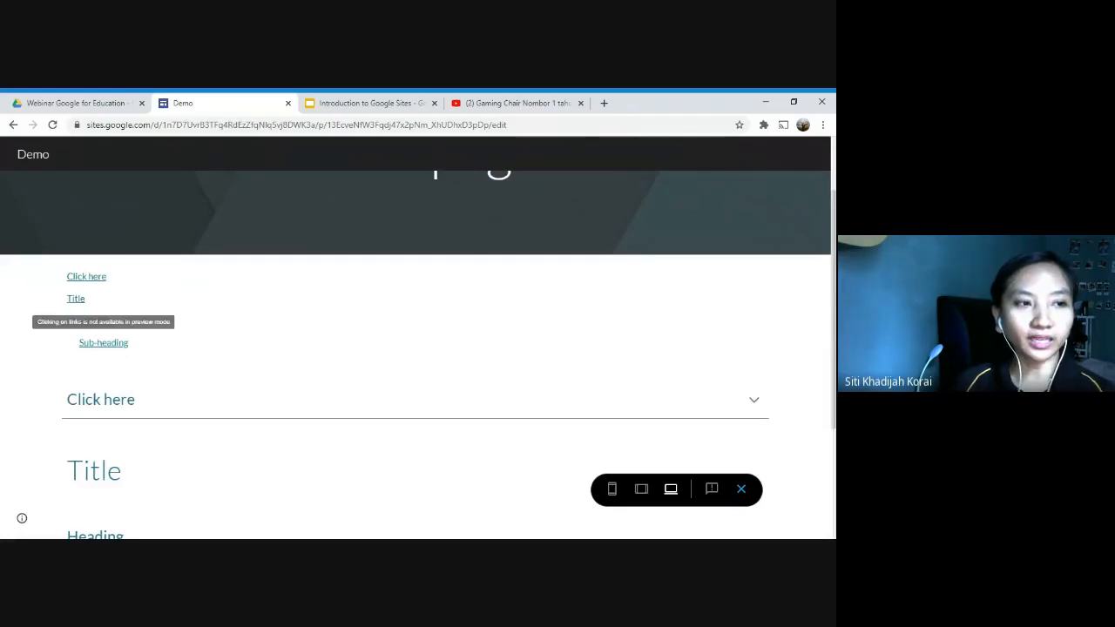
scroll(418, 349, down, 2)
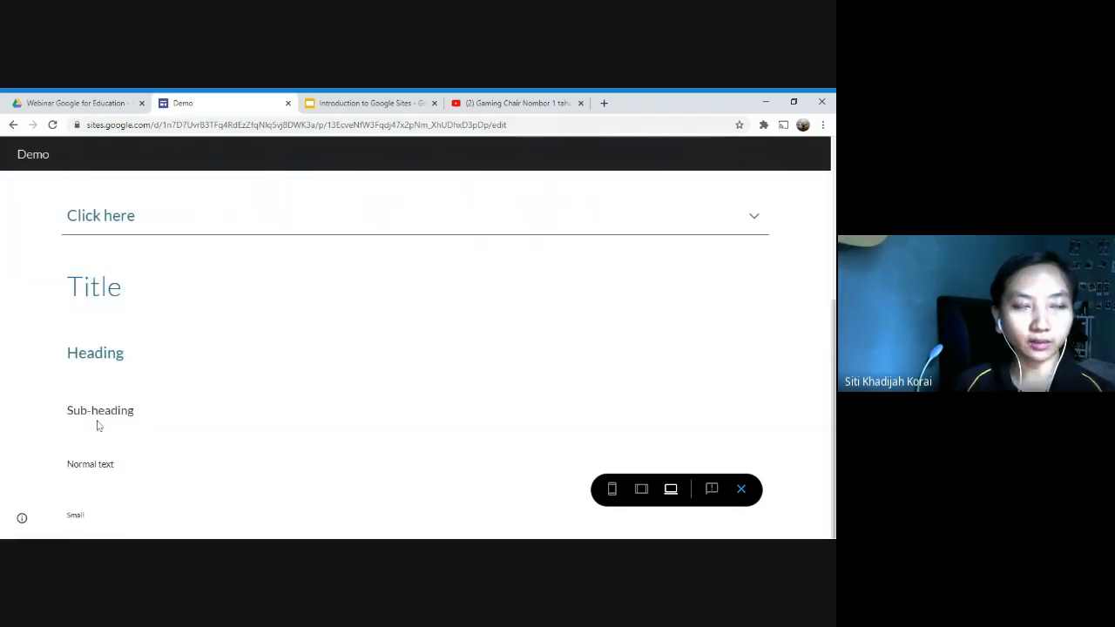
scroll(112, 288, up, 2)
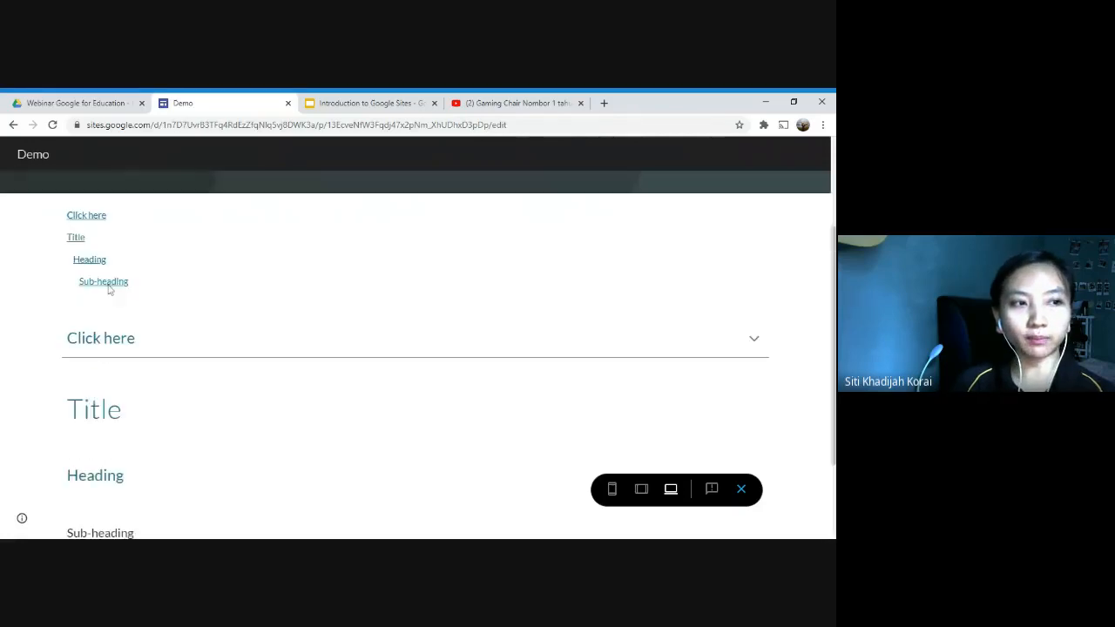
scroll(137, 373, down, 1)
drag(75, 475, 162, 464)
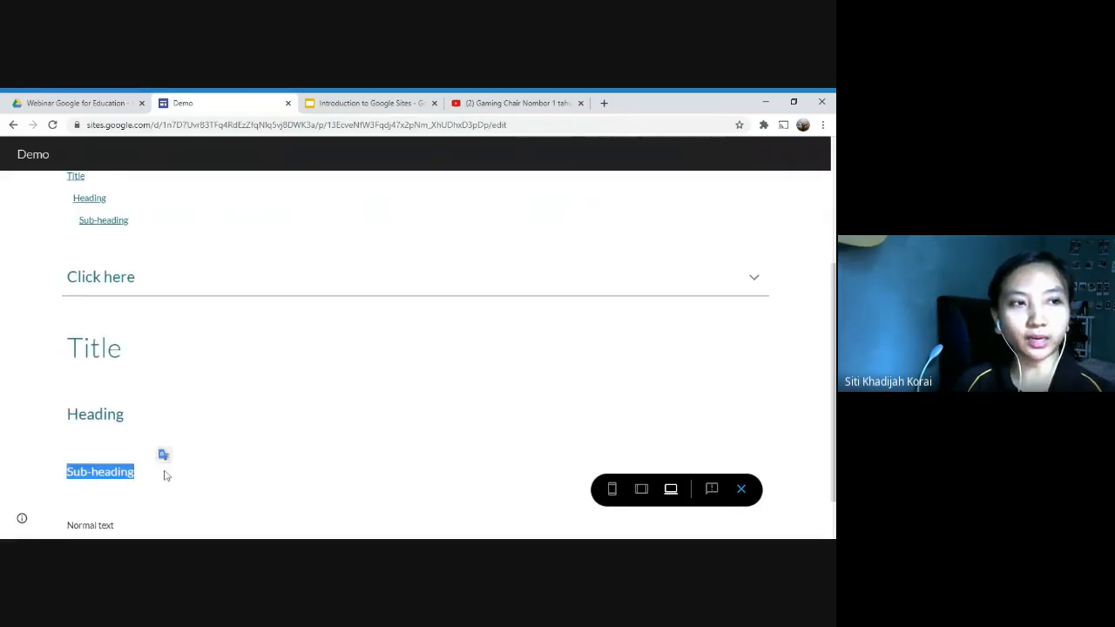
scroll(194, 423, up, 2)
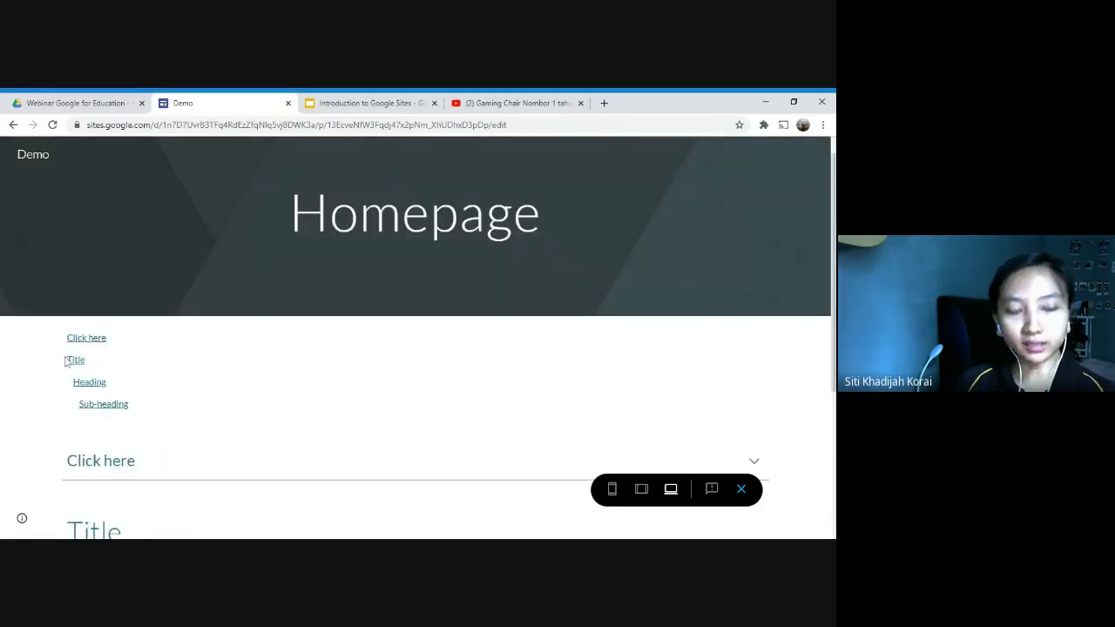
Step: Compare the previewed table of contents entries with the page's headings and its "Normal text" and "Small" lines, and close the preview
mouse_move(66, 361)
mouse_down()
mouse_move(155, 427)
mouse_move(70, 350)
mouse_up()
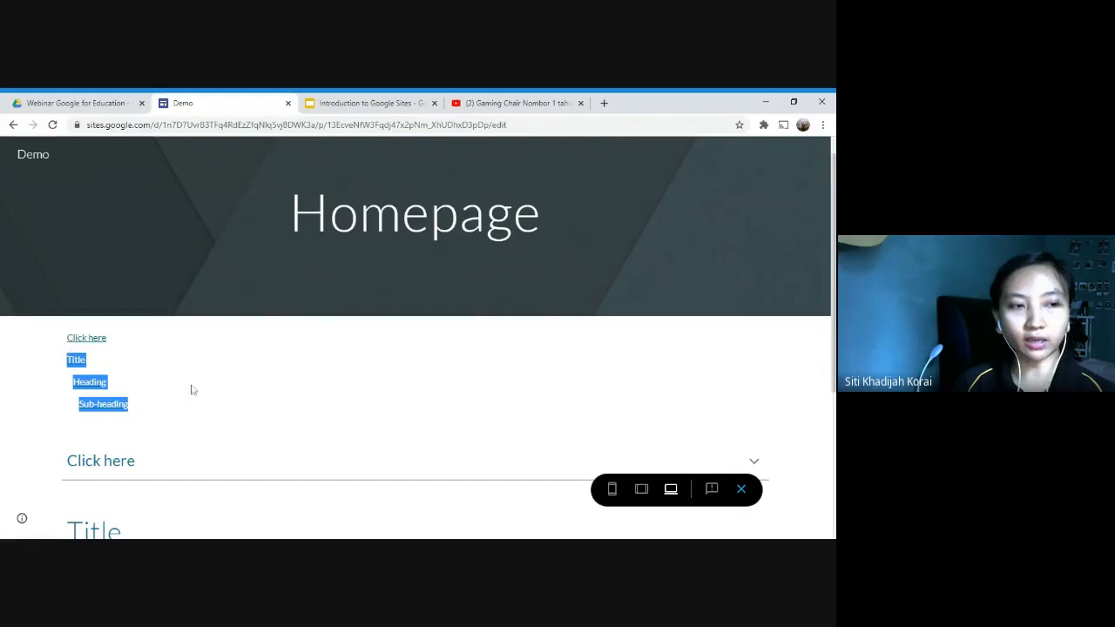
click(191, 390)
scroll(228, 413, down, 3)
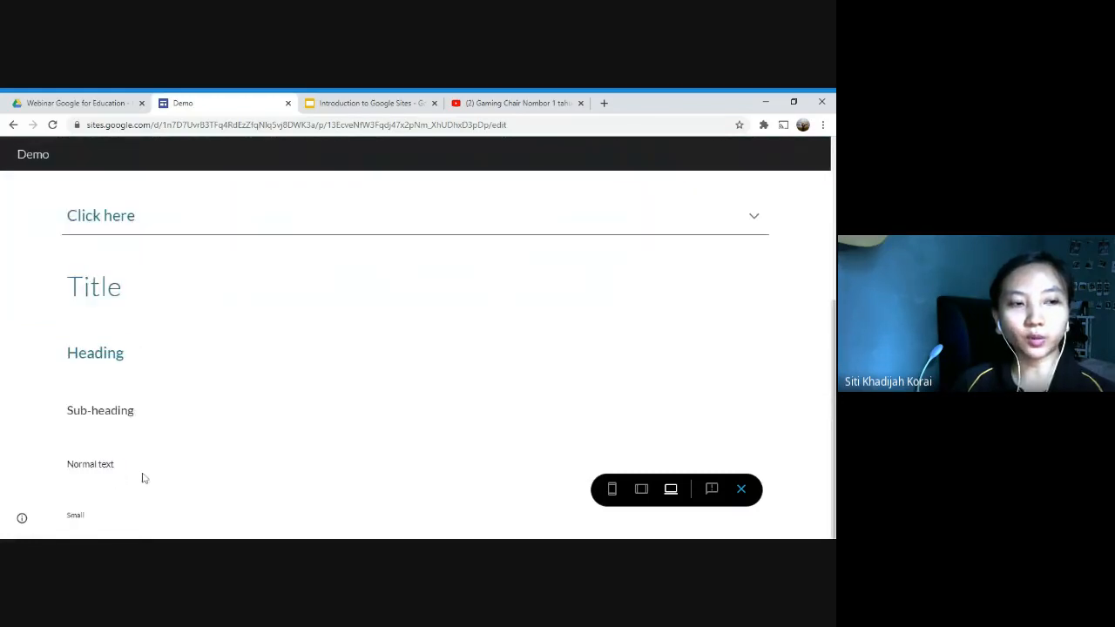
triple_click(132, 462)
drag(102, 515, 34, 523)
click(103, 482)
scroll(140, 453, up, 3)
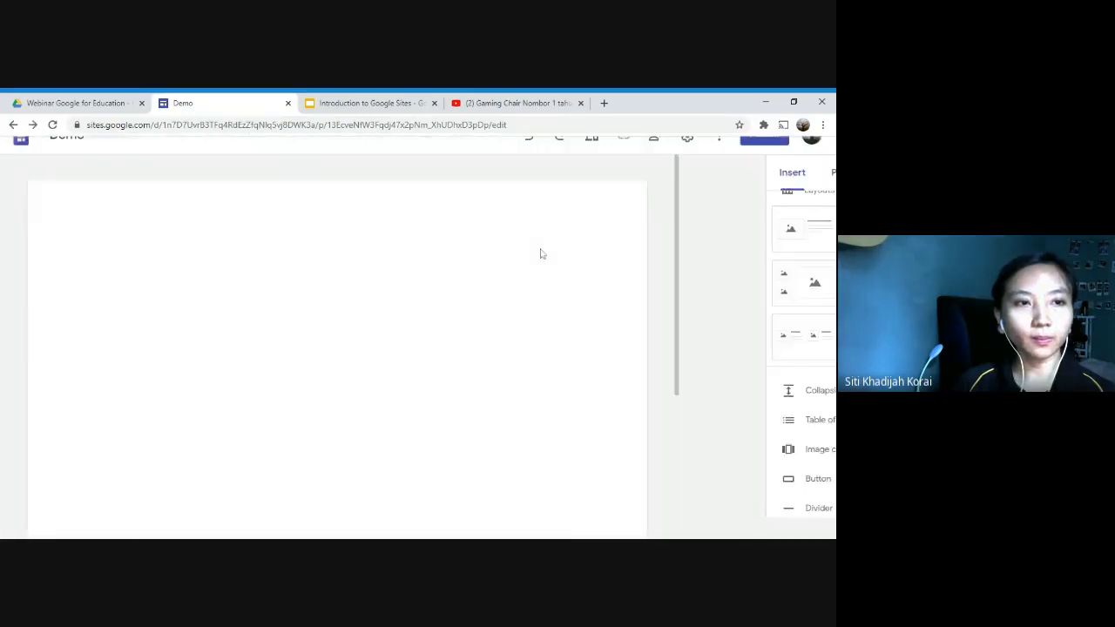
Step: Hide the "Click here" entry in the table of contents and show it again
mouse_move(106, 419)
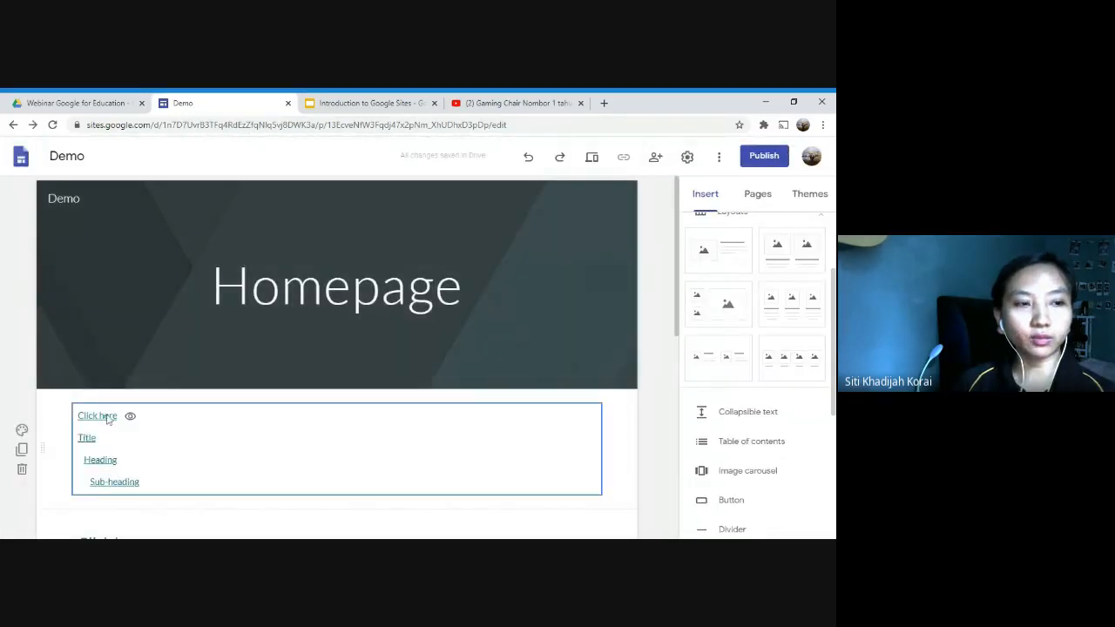
click(130, 418)
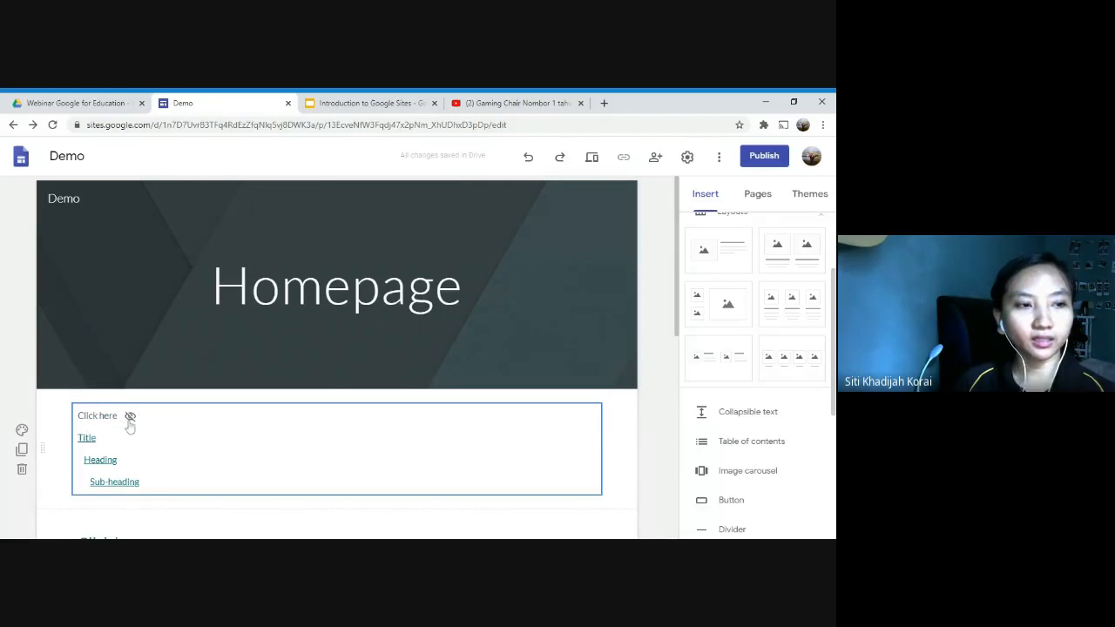
click(130, 417)
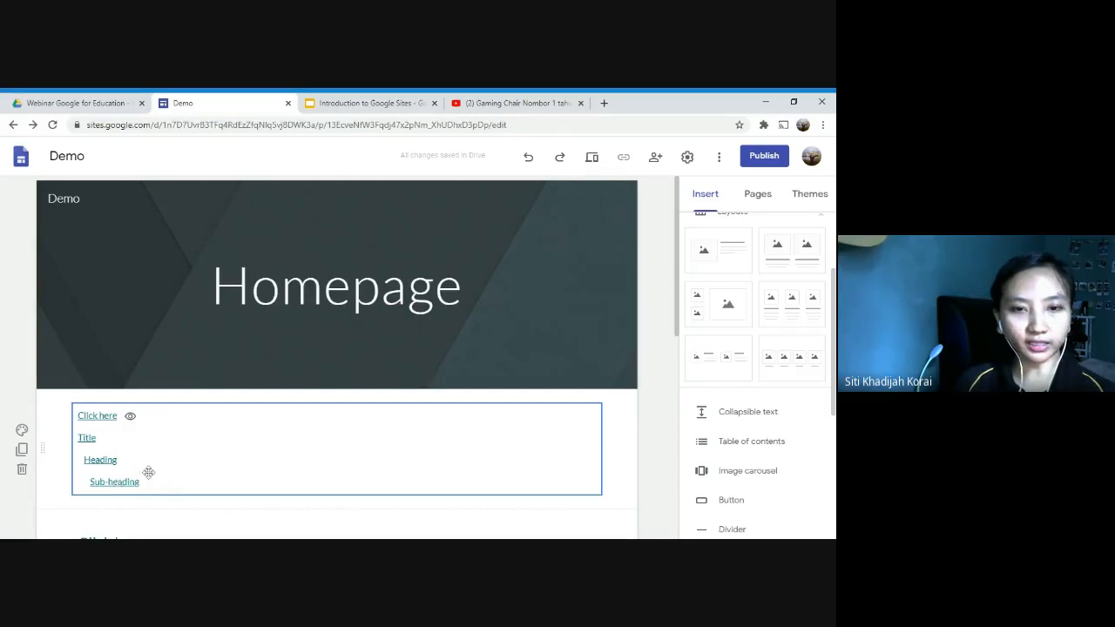
Step: Examine how the text boxes from "Title" down to "Small" relate to the table of contents entries in the editor
scroll(256, 415, down, 4)
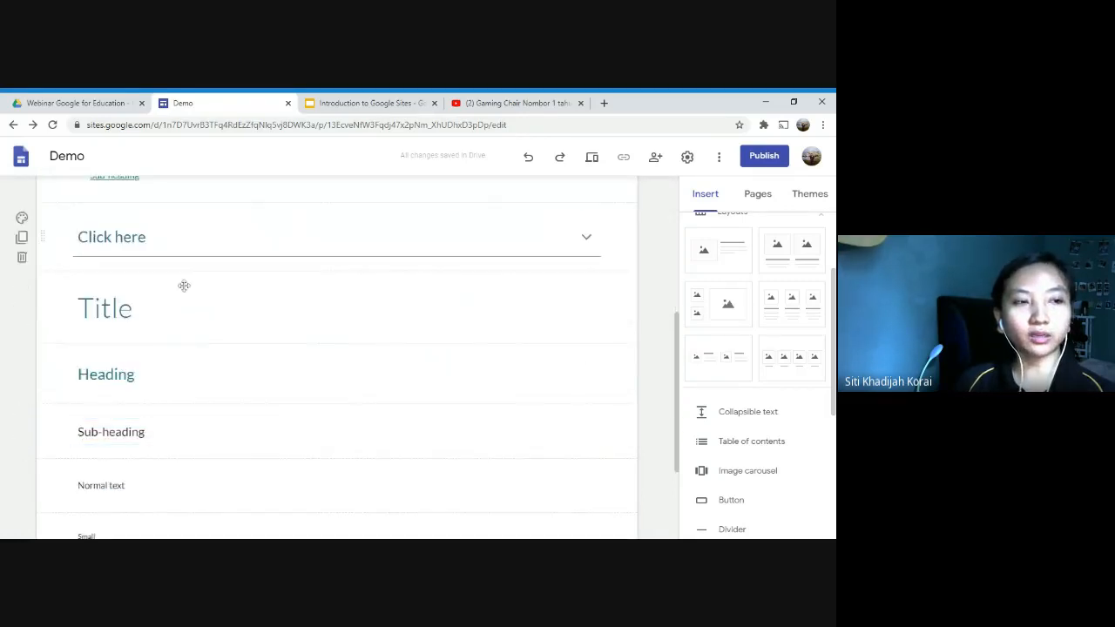
click(150, 322)
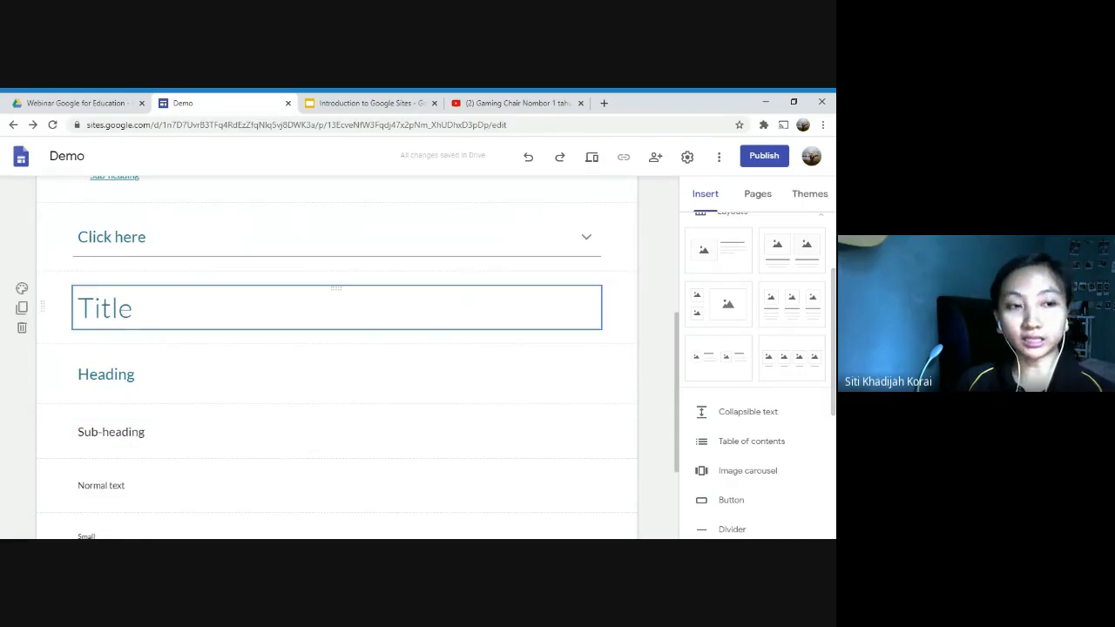
scroll(336, 357, up, 2)
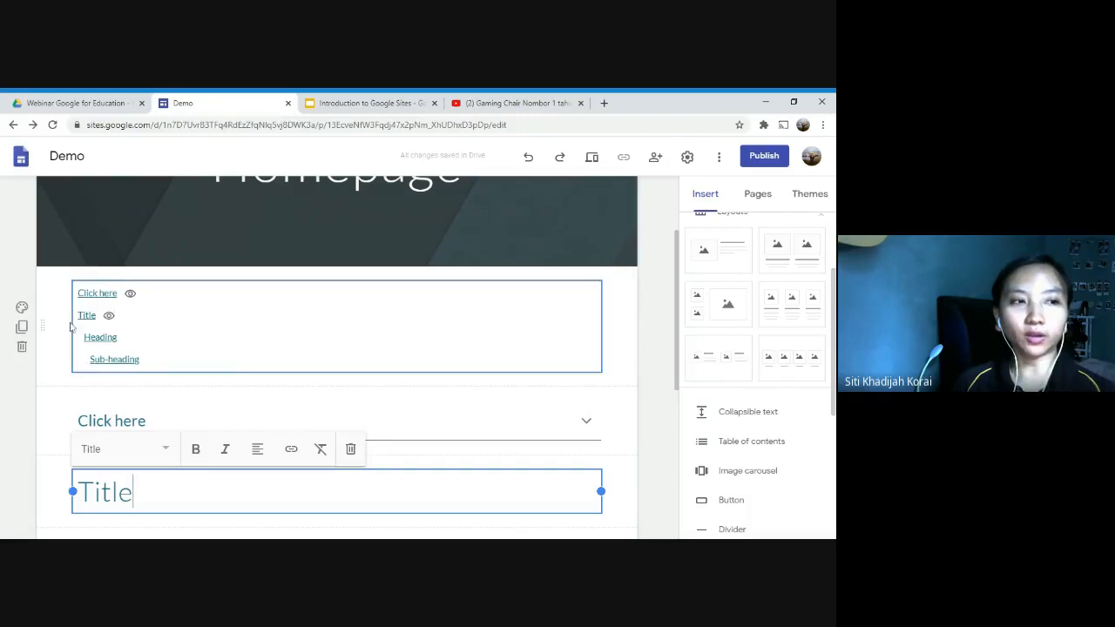
scroll(224, 388, down, 8)
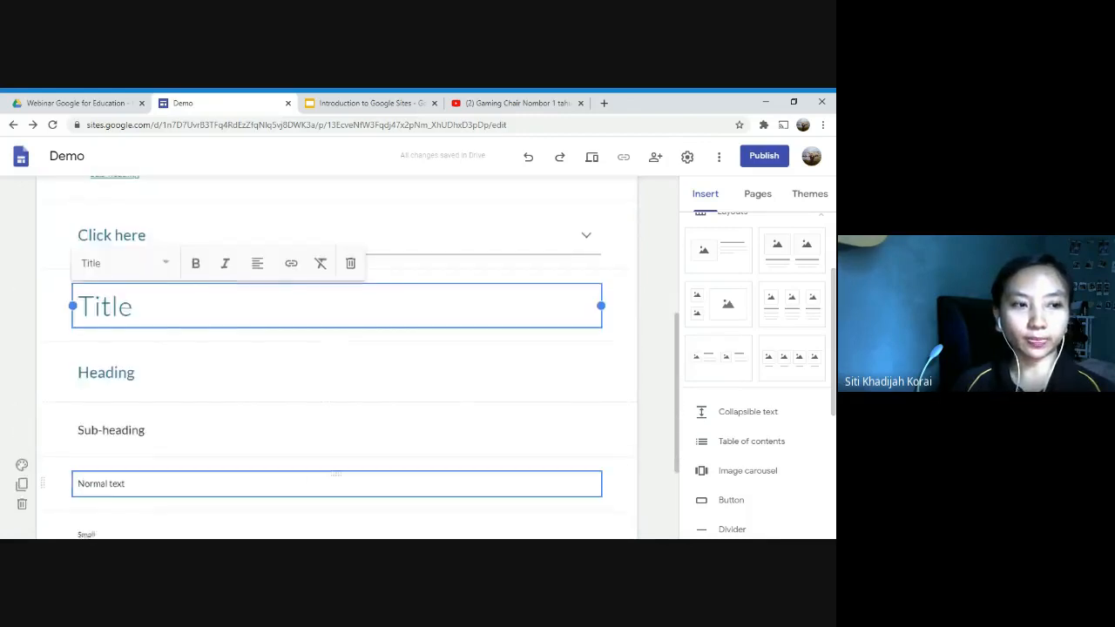
scroll(314, 427, up, 3)
click(315, 426)
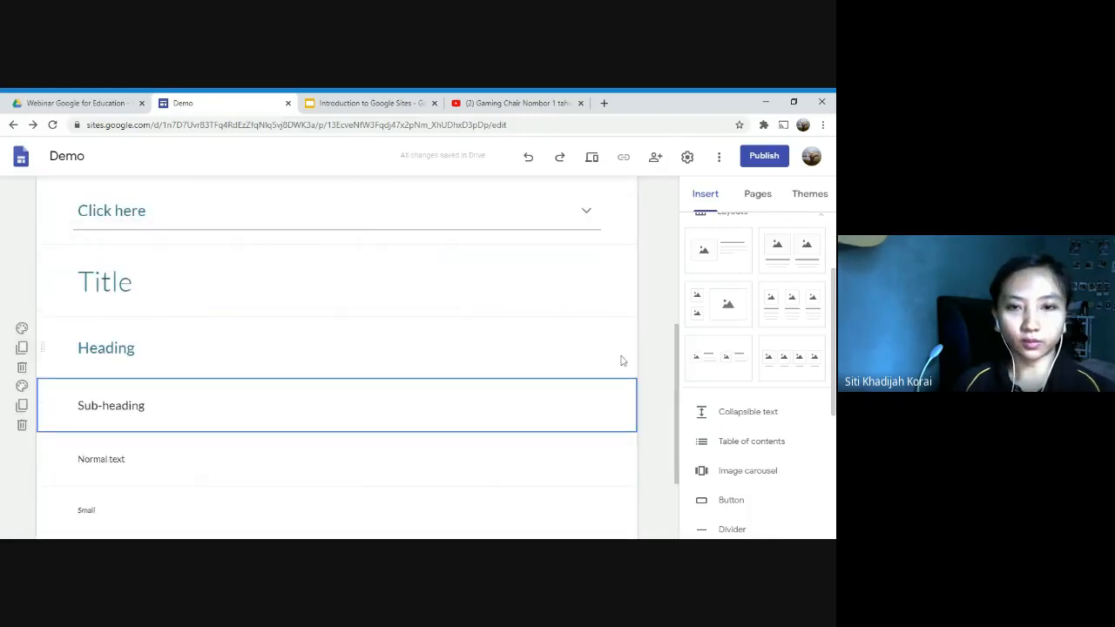
scroll(588, 439, up, 2)
scroll(588, 440, up, 1)
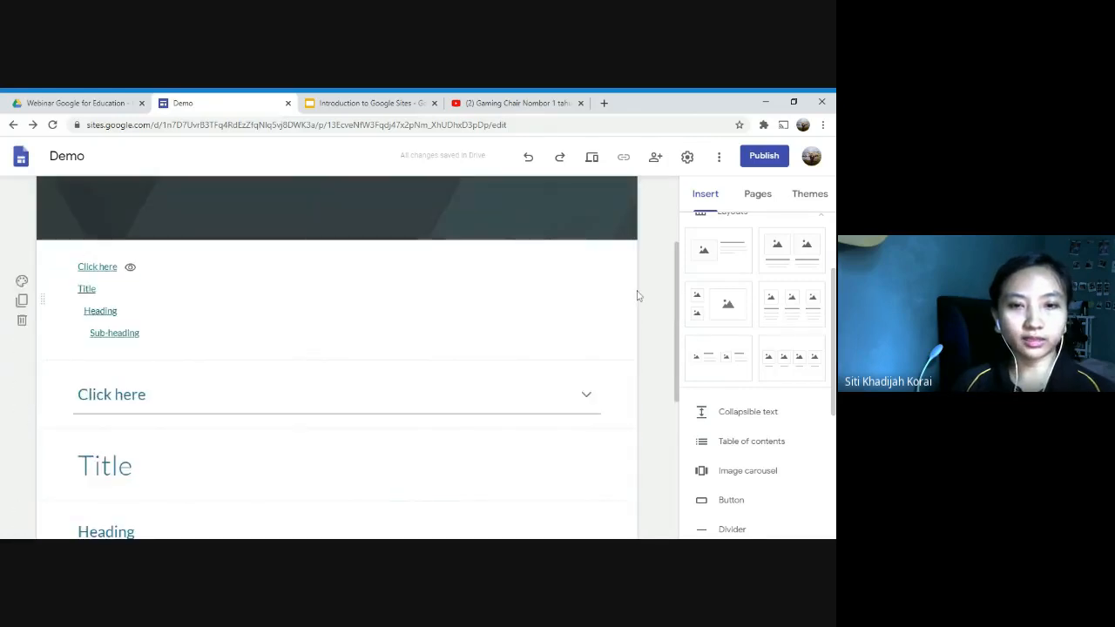
Step: Switch to the "Introduction to Google Sites" presentation and present the "Table Of Contents" slide in full screen
click(362, 102)
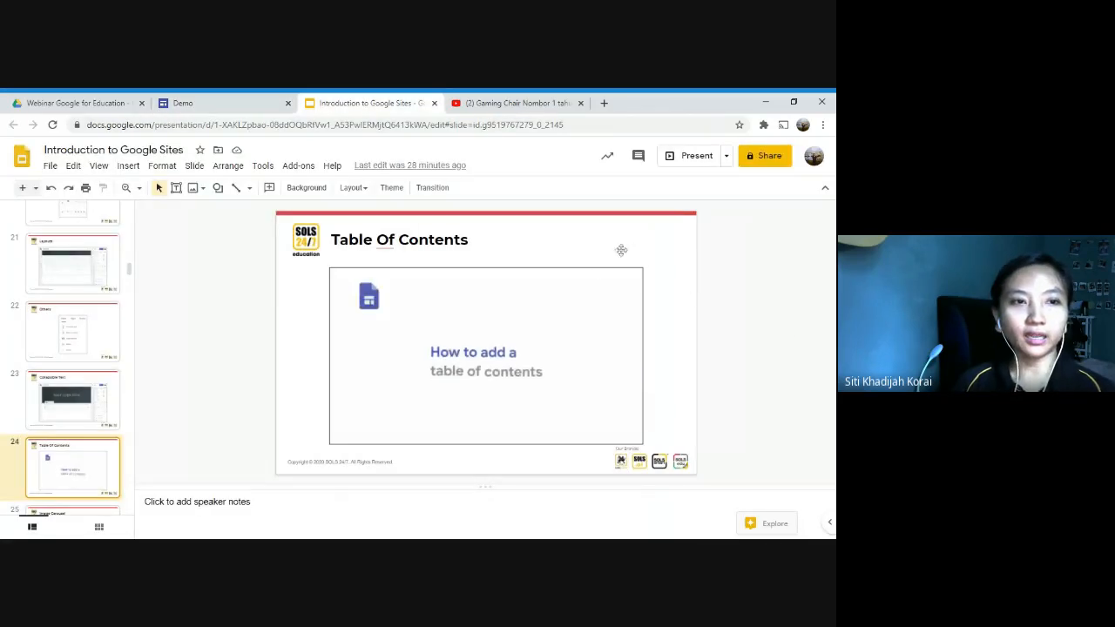
click(725, 156)
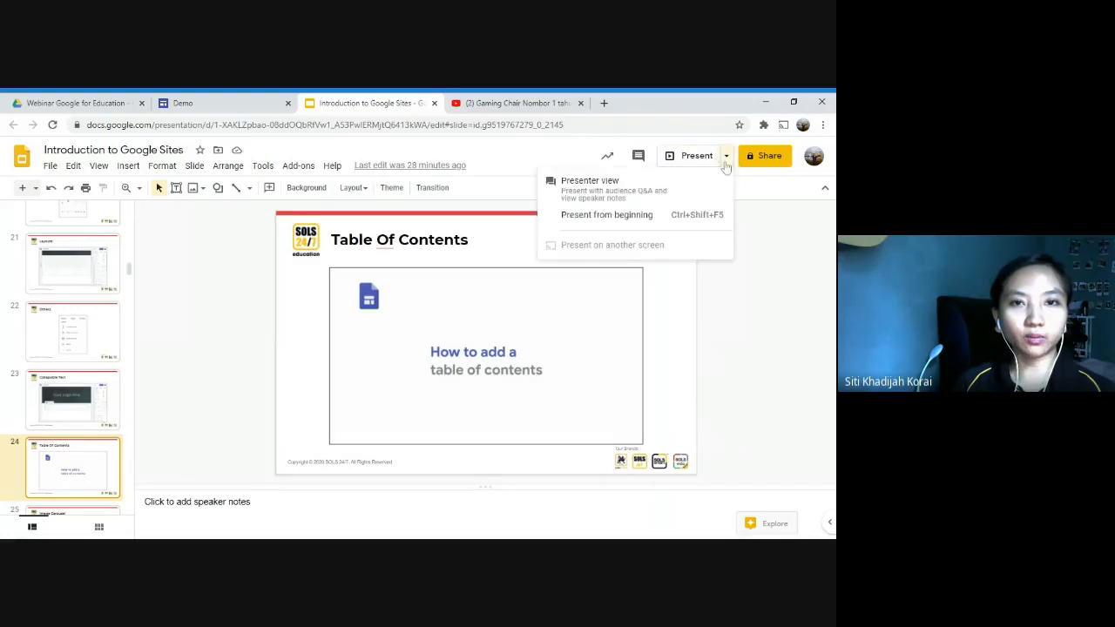
click(609, 214)
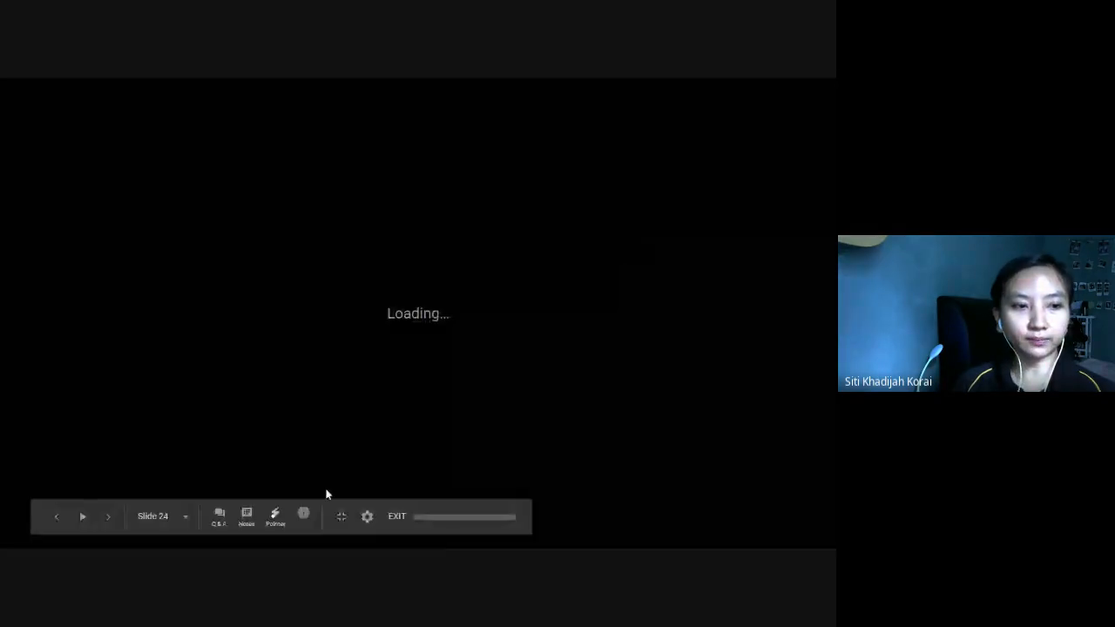
click(340, 517)
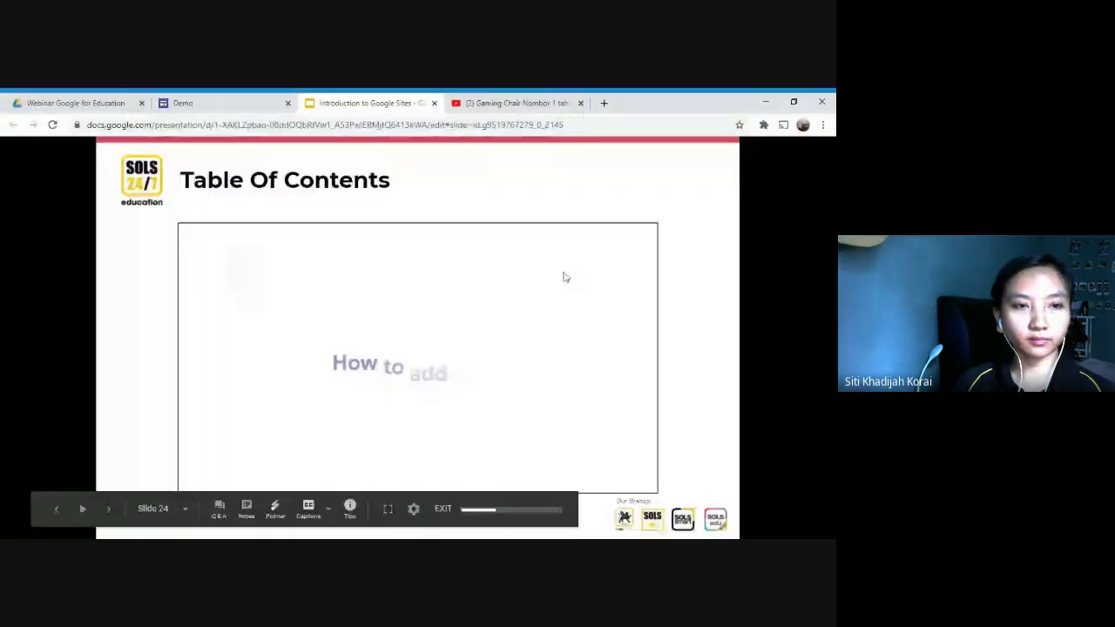
click(390, 513)
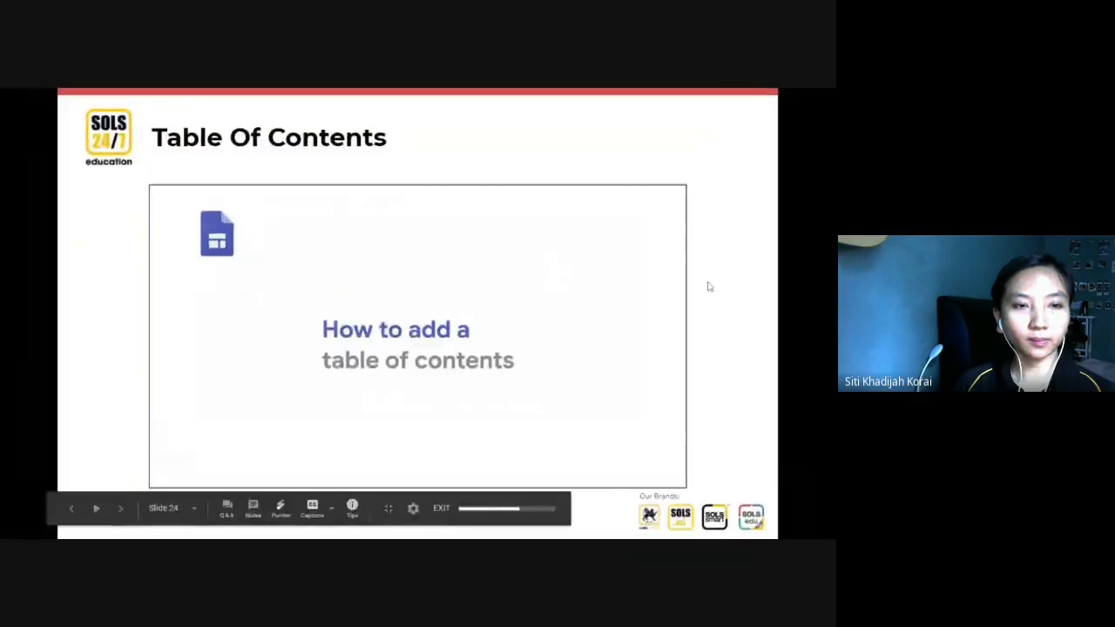
Step: Advance through the "Image Carousel" and "Button" slides to "Divider", and end the slideshow
click(724, 284)
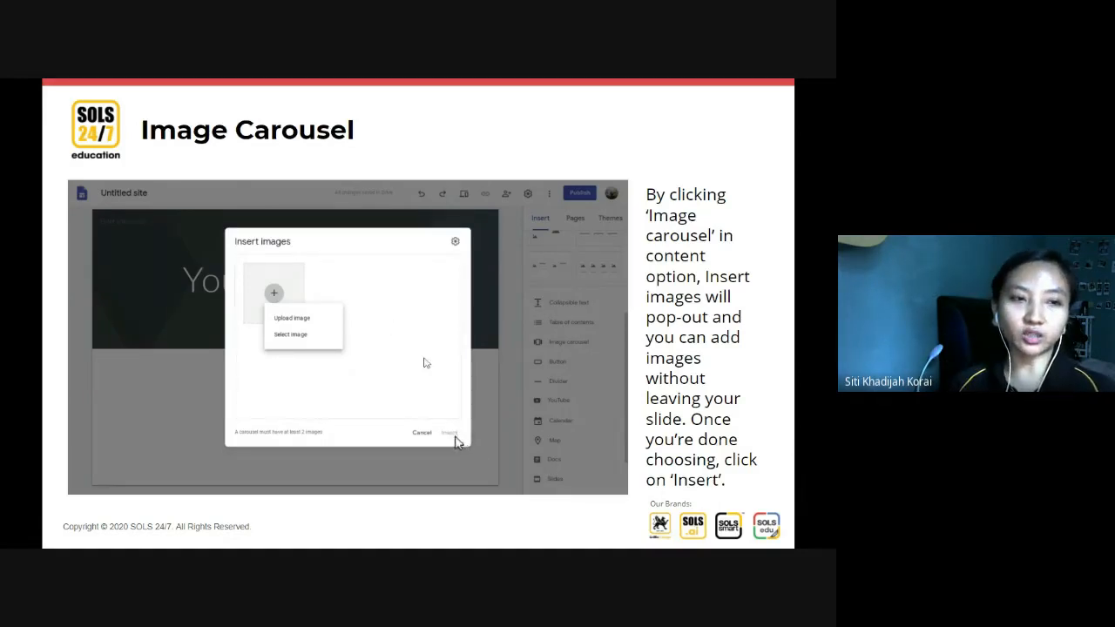
key(Right)
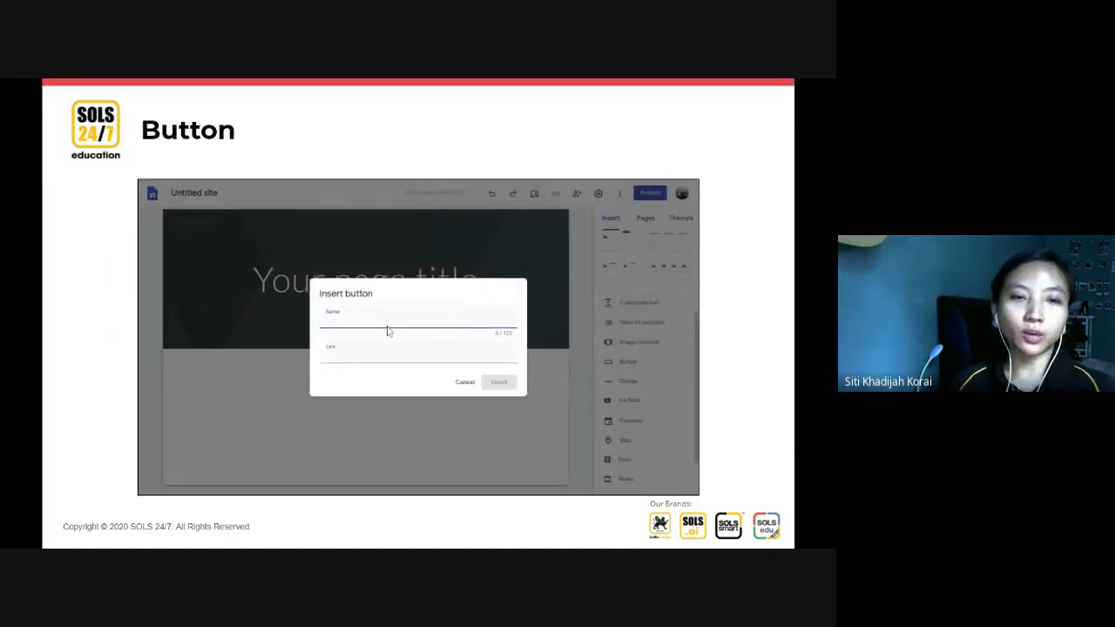
key(Right)
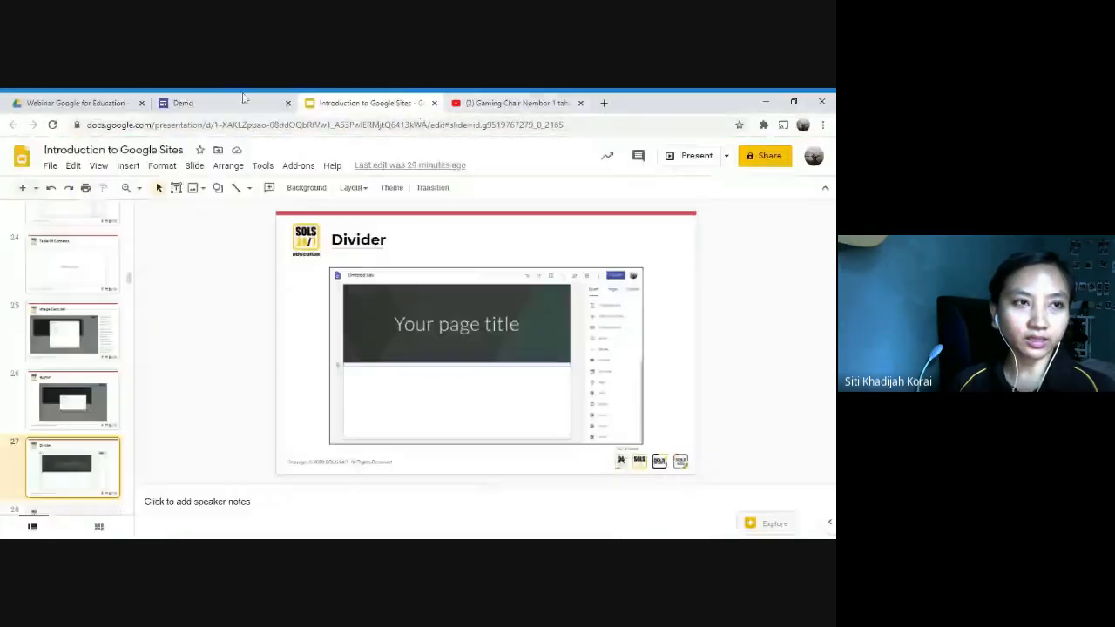
Step: Return to the Demo site and delete every section below the Homepage header, from "Small" up to the table of contents
click(230, 102)
scroll(557, 454, down, 3)
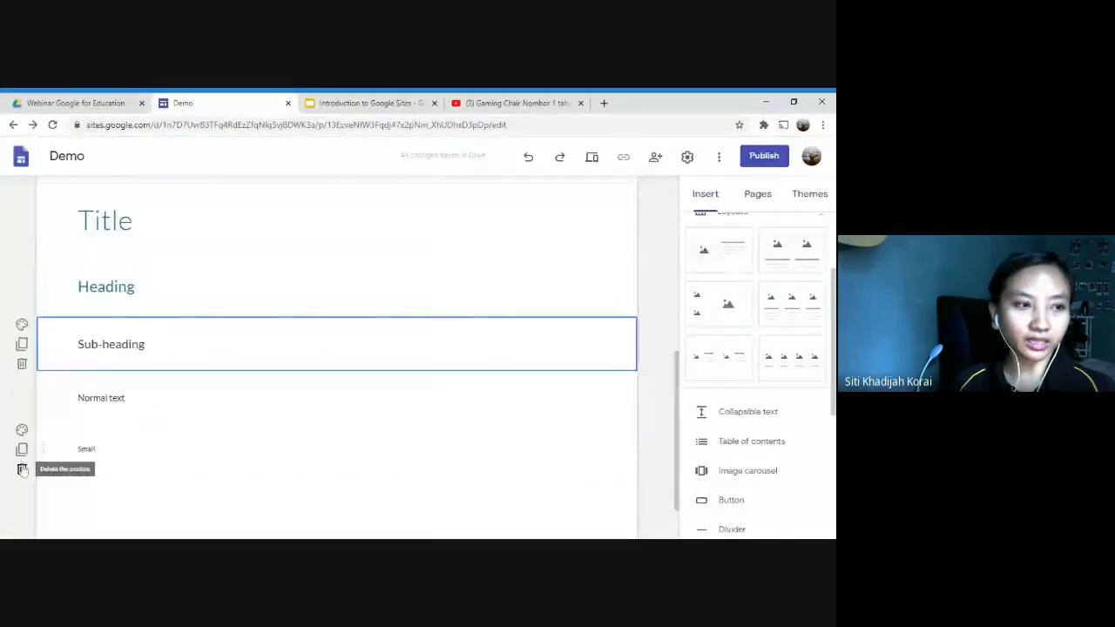
click(22, 465)
click(23, 418)
click(22, 404)
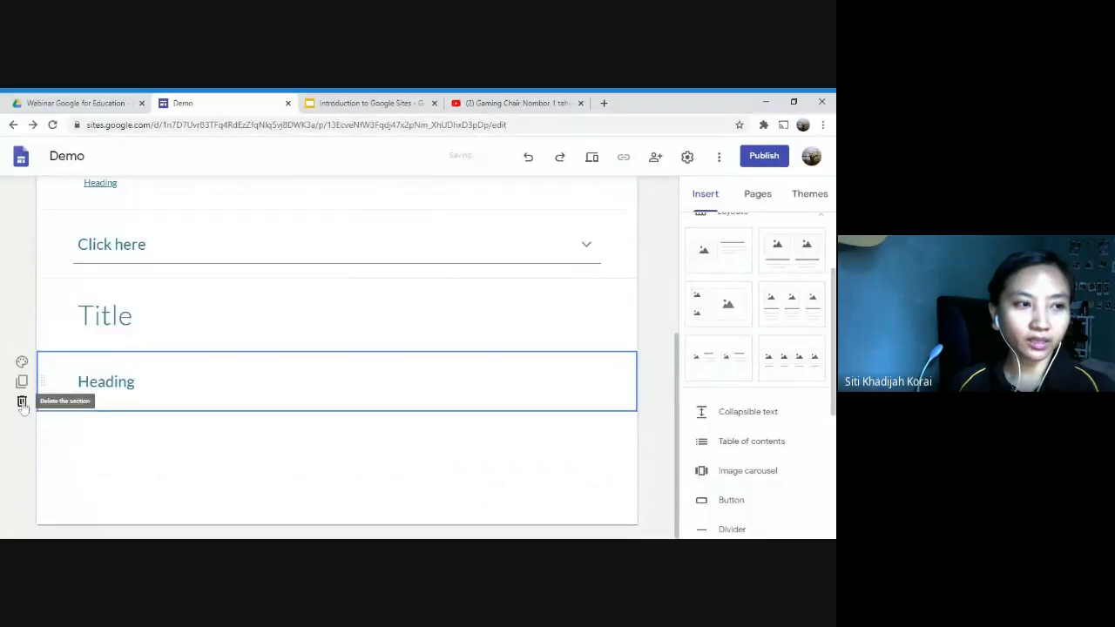
click(23, 402)
click(23, 401)
click(22, 399)
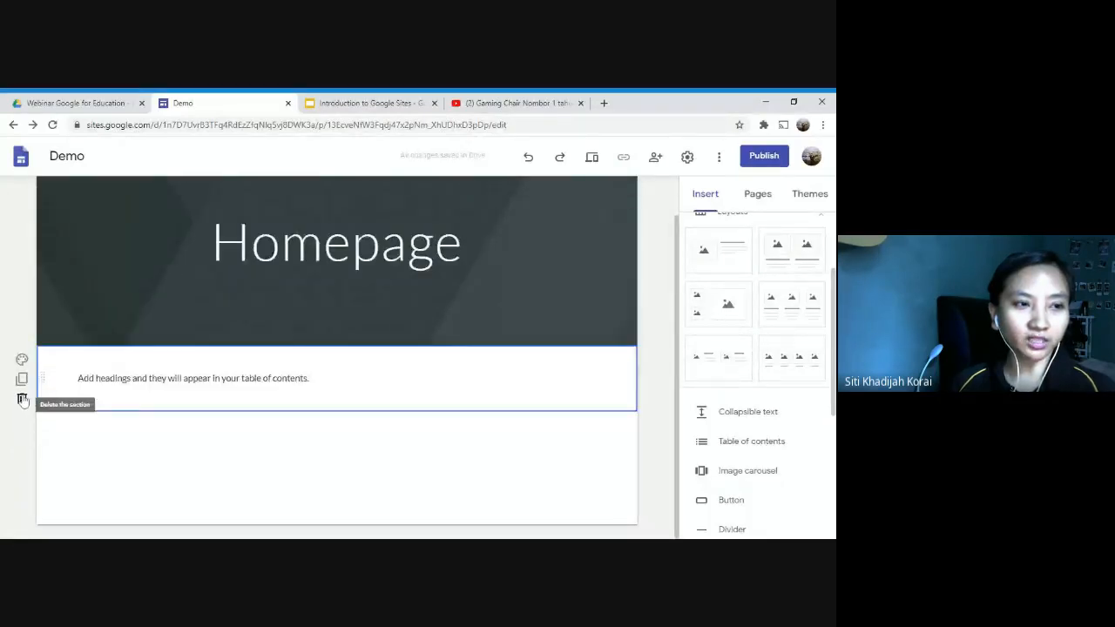
click(23, 399)
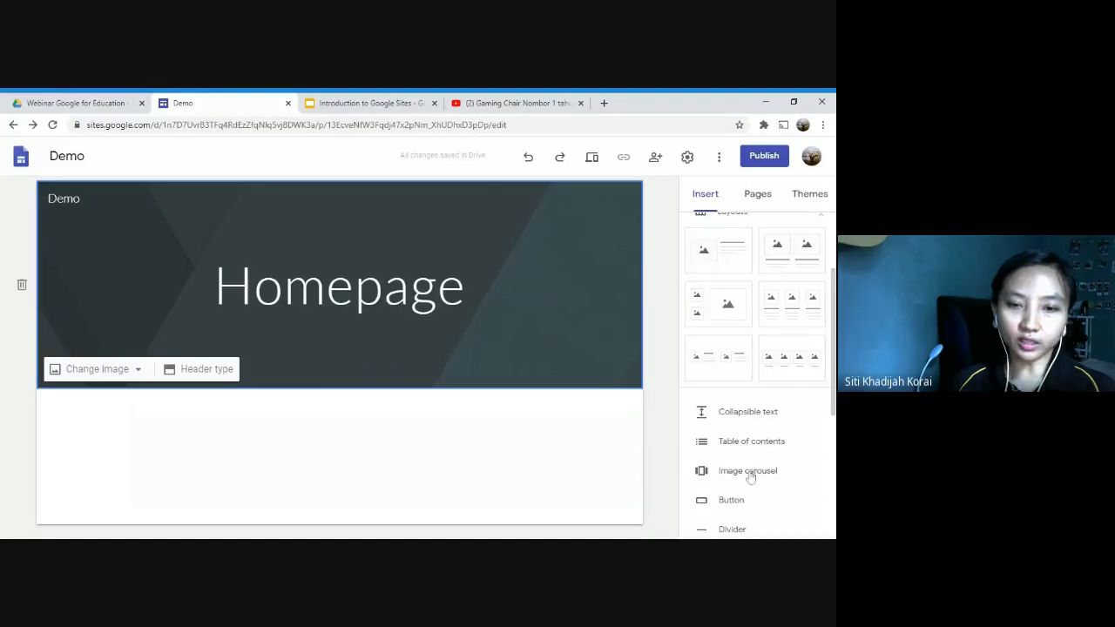
Step: Start an image carousel on the homepage and choose Google Images as the source for its pictures
click(749, 474)
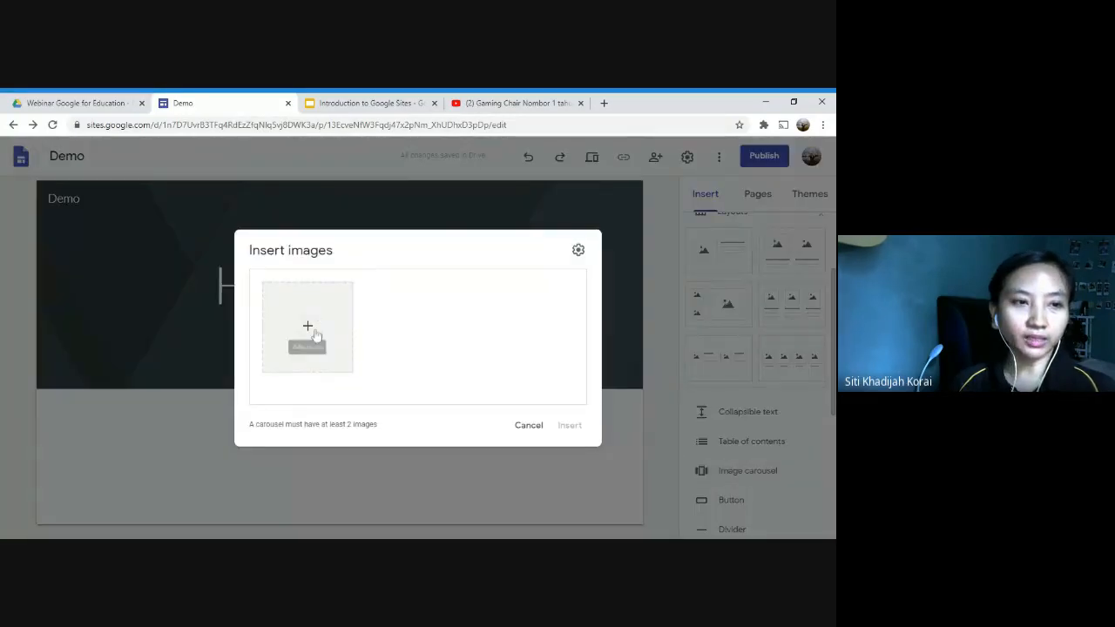
click(315, 334)
click(379, 307)
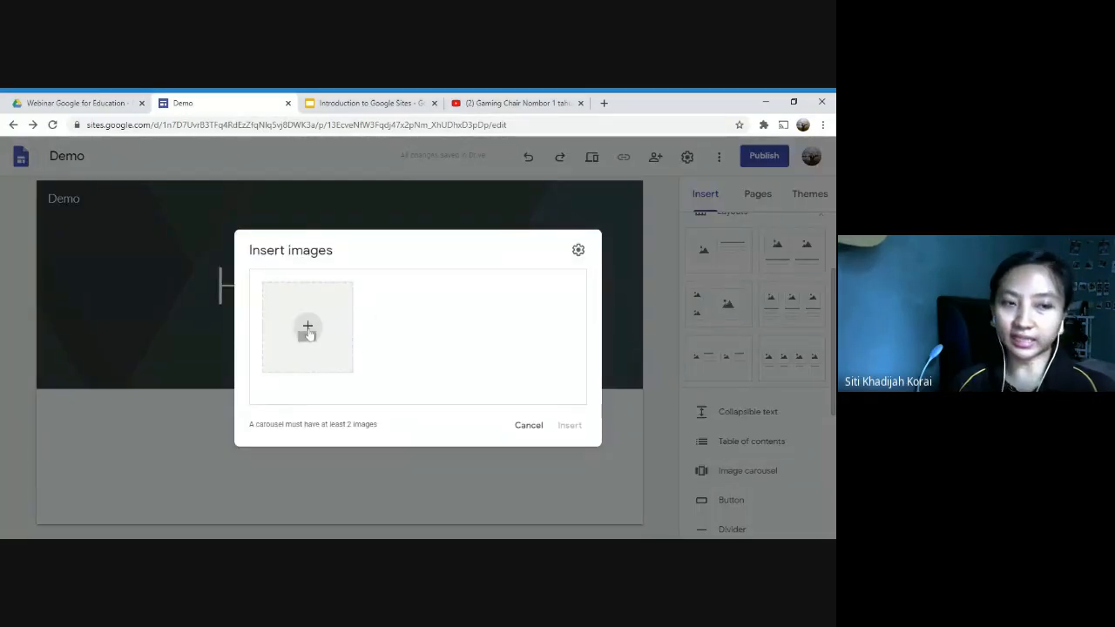
click(308, 332)
click(333, 372)
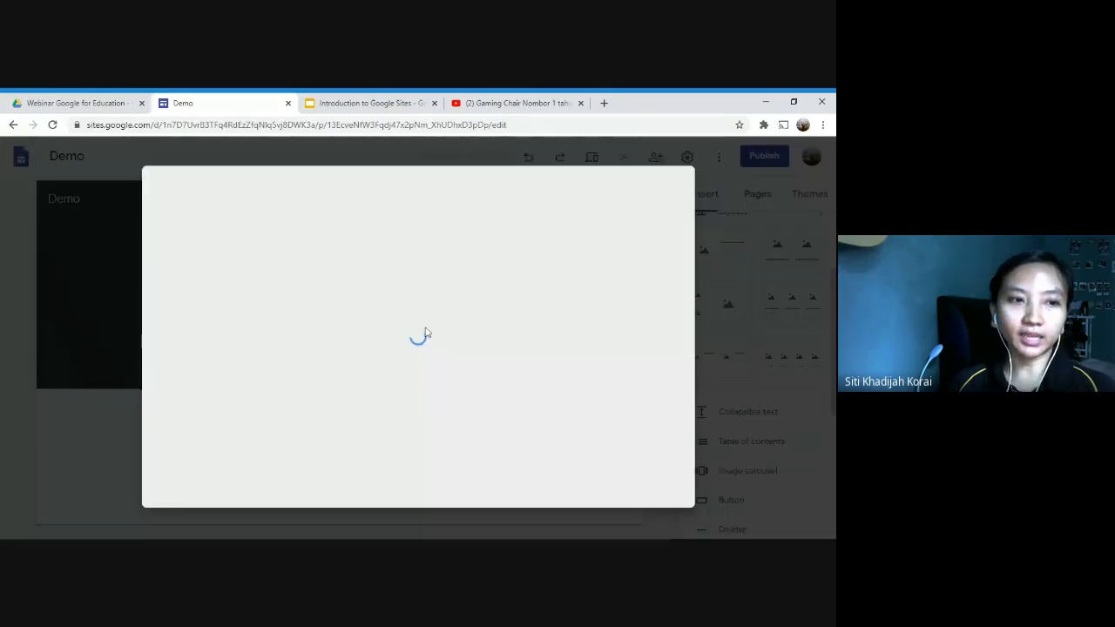
click(331, 233)
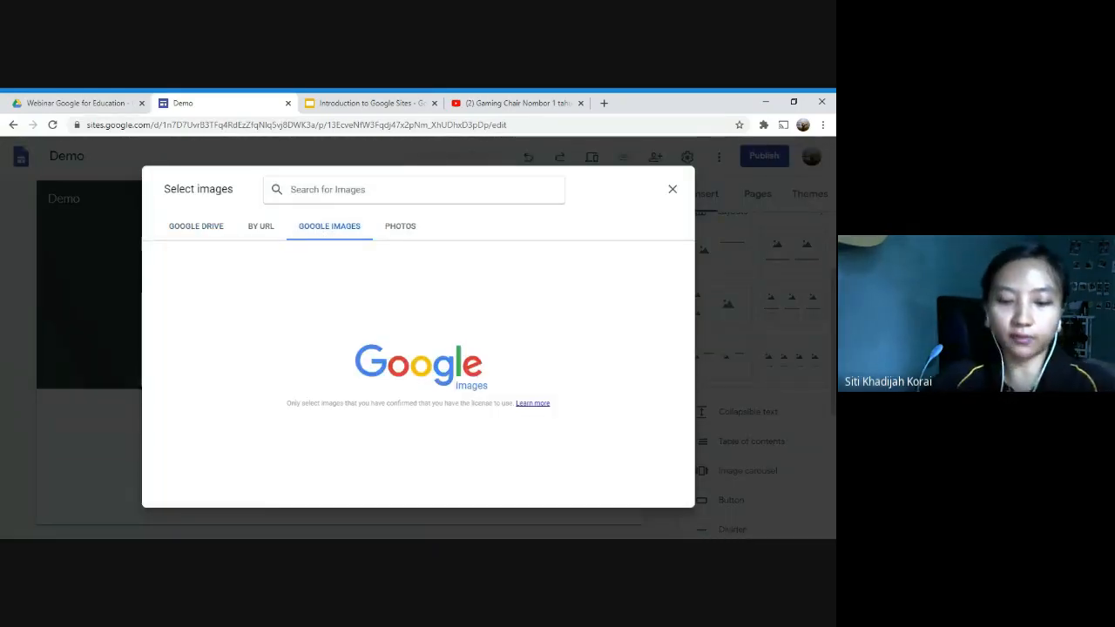
Step: Search Google Images for "rainbow"
text(rainbop)
key(BackSpace)
key(BackSpace)
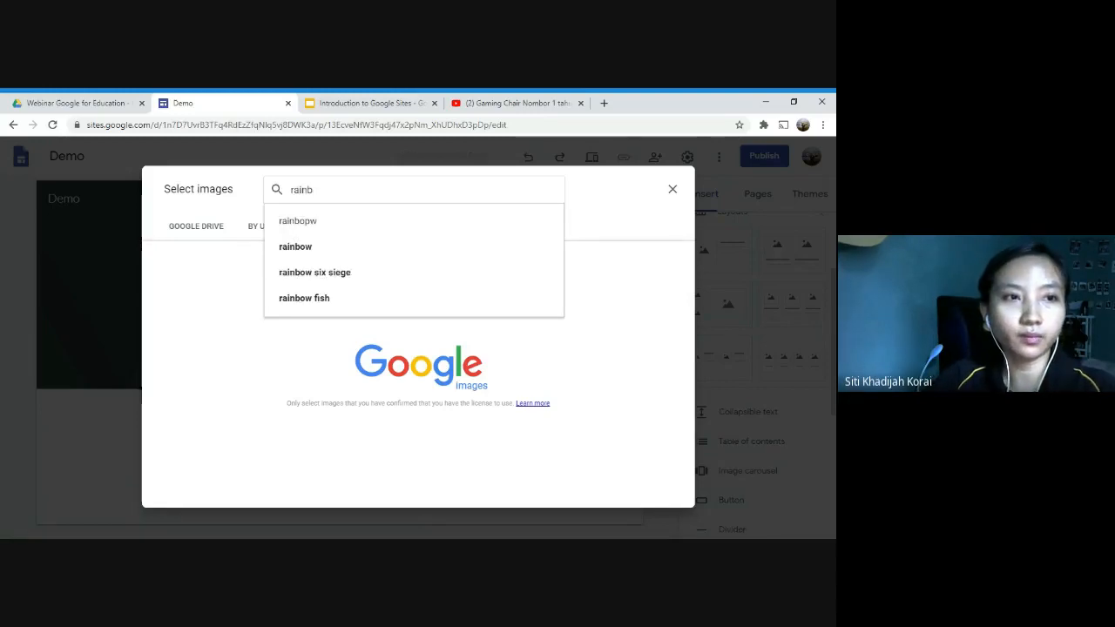
text(ow)
key(Return)
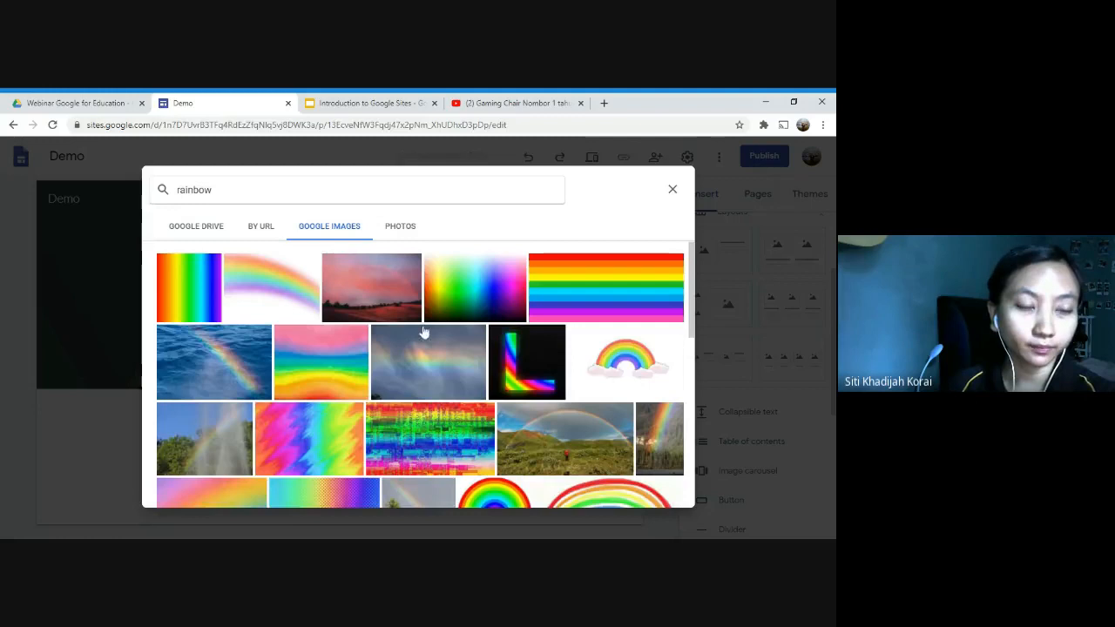
Step: Select five images for the carousel: the pink sunset, cloudy-sky rainbow, multicolour glitch pattern, water spray and rainbow over green hills
click(420, 316)
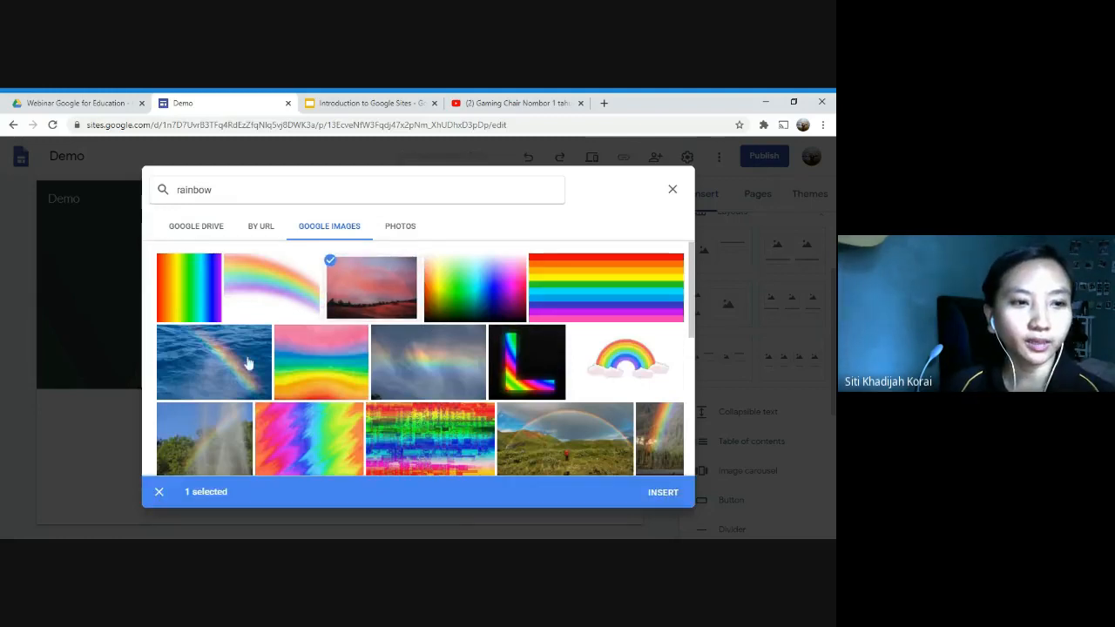
click(411, 372)
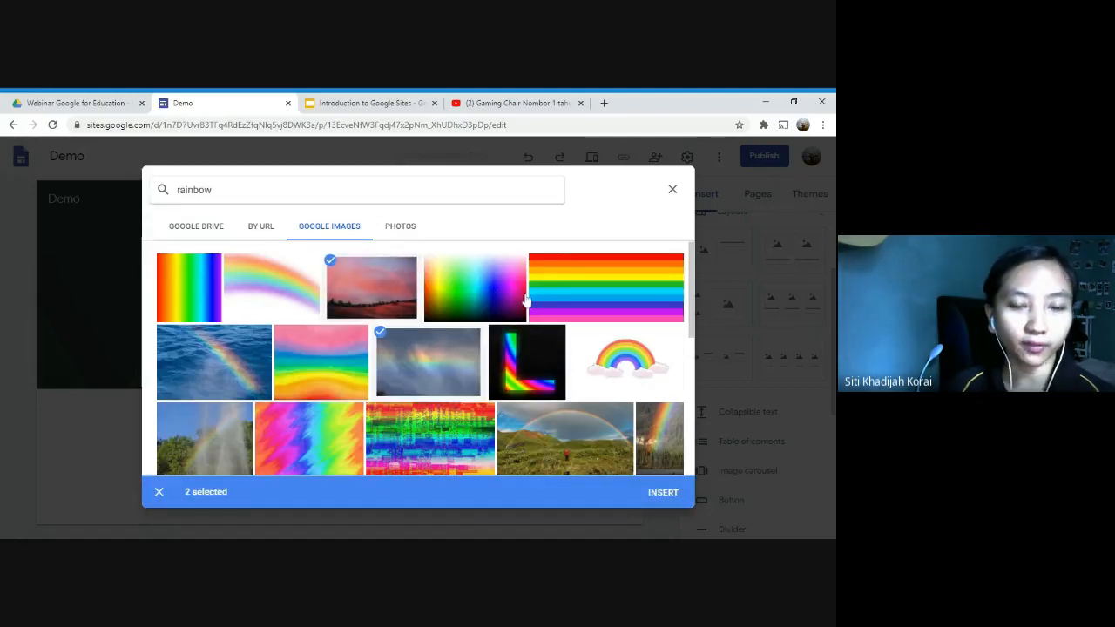
scroll(373, 386, down, 1)
click(391, 386)
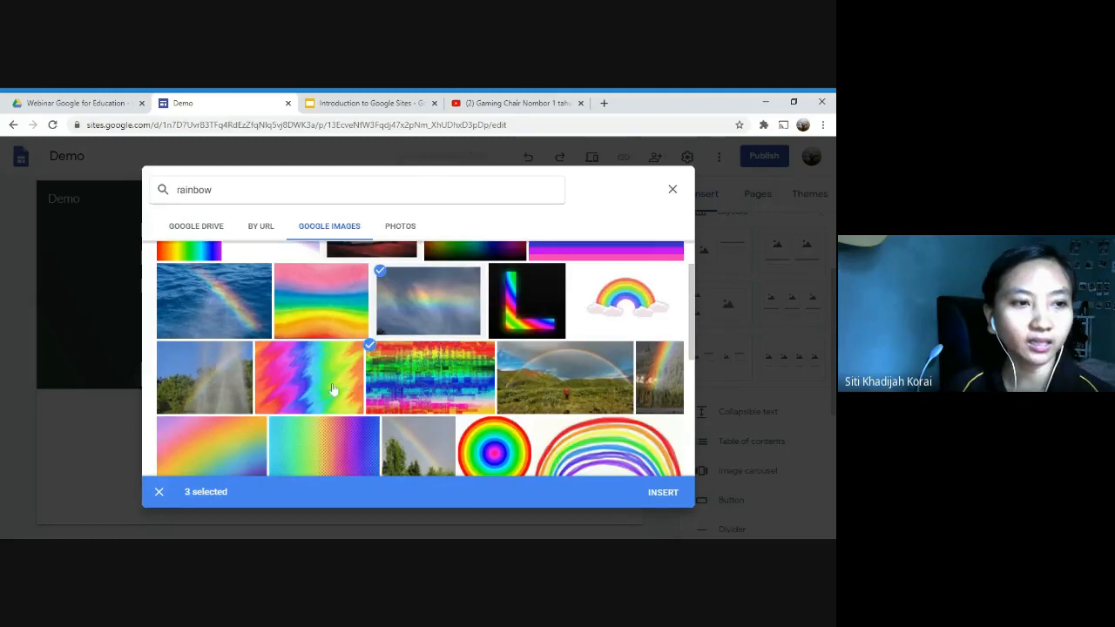
click(225, 385)
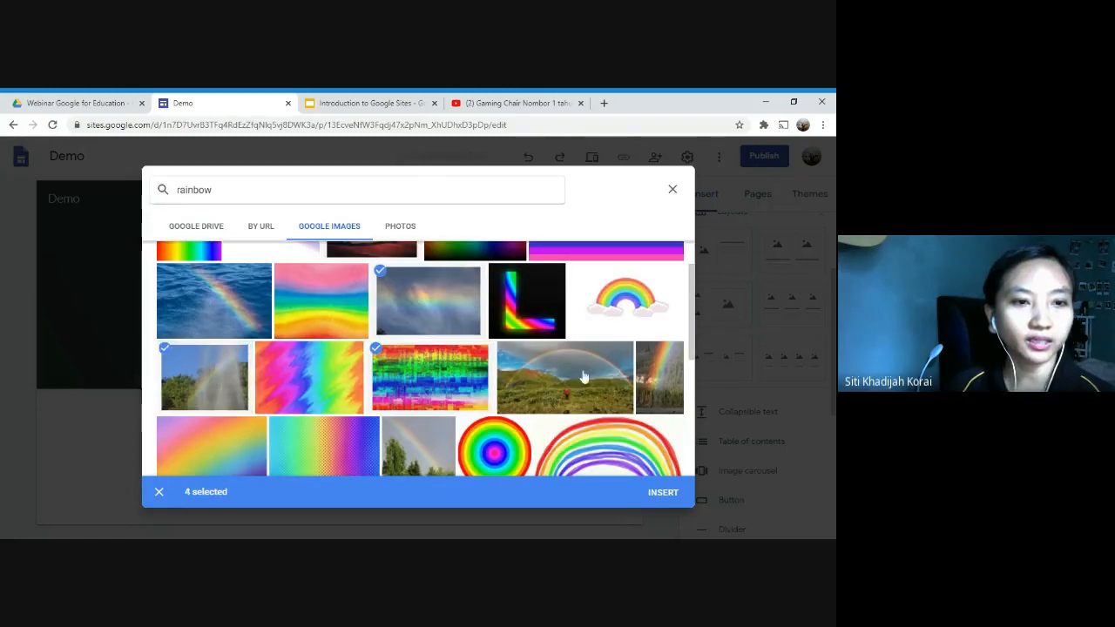
click(584, 376)
scroll(584, 376, up, 1)
scroll(585, 383, up, 1)
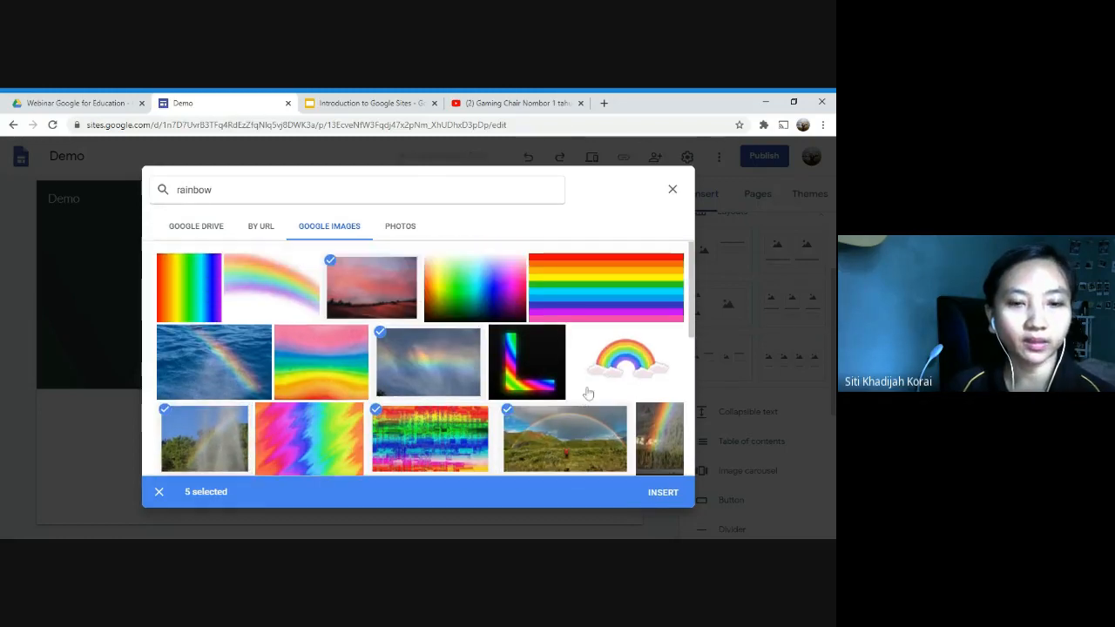
Step: Add the five selected pictures to the carousel, review their thumbnails, and insert the carousel below the Homepage header
click(662, 493)
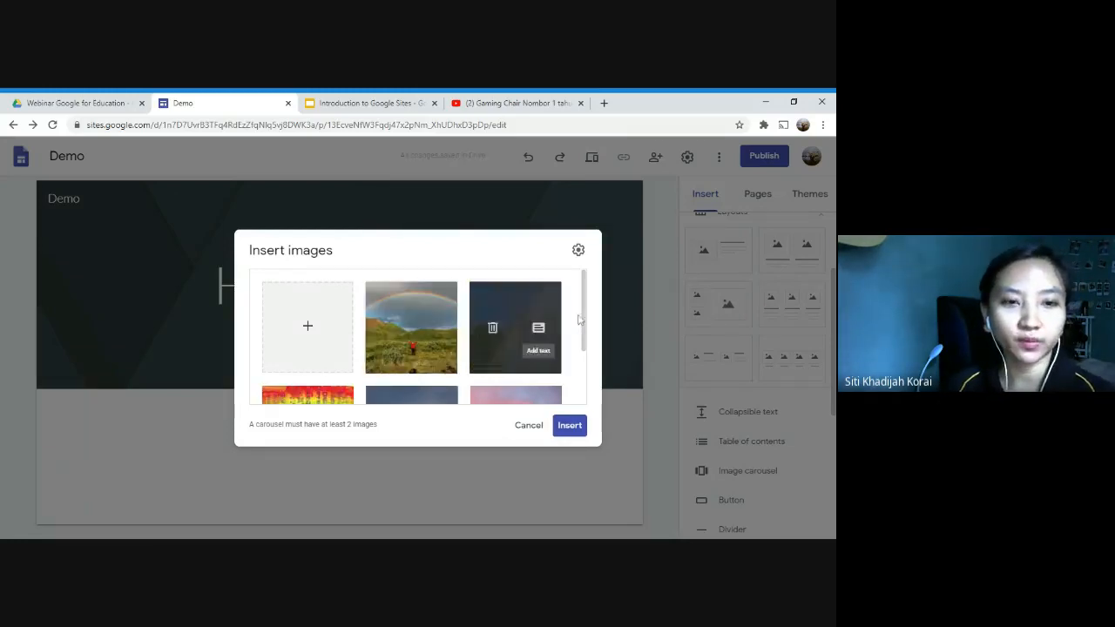
scroll(591, 323, down, 2)
scroll(590, 323, up, 2)
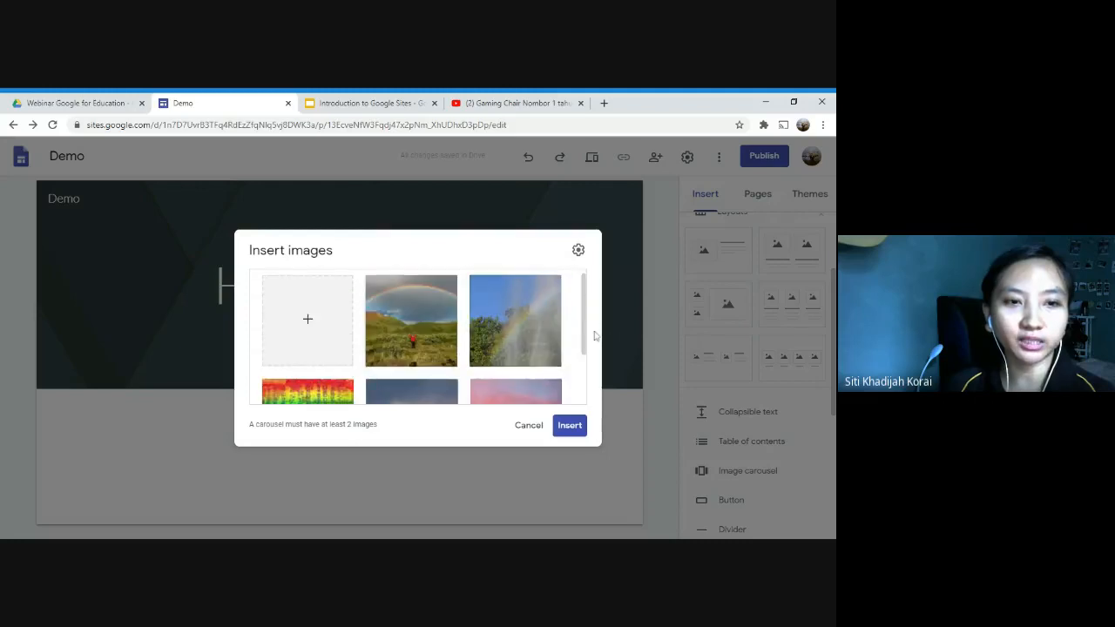
drag(584, 344, 584, 388)
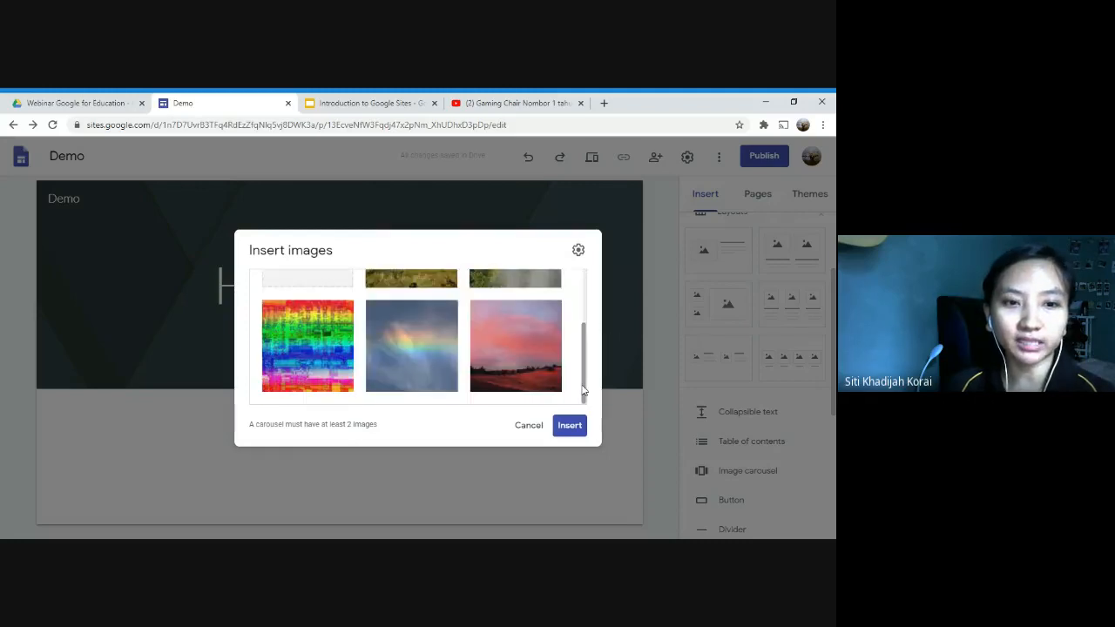
click(570, 425)
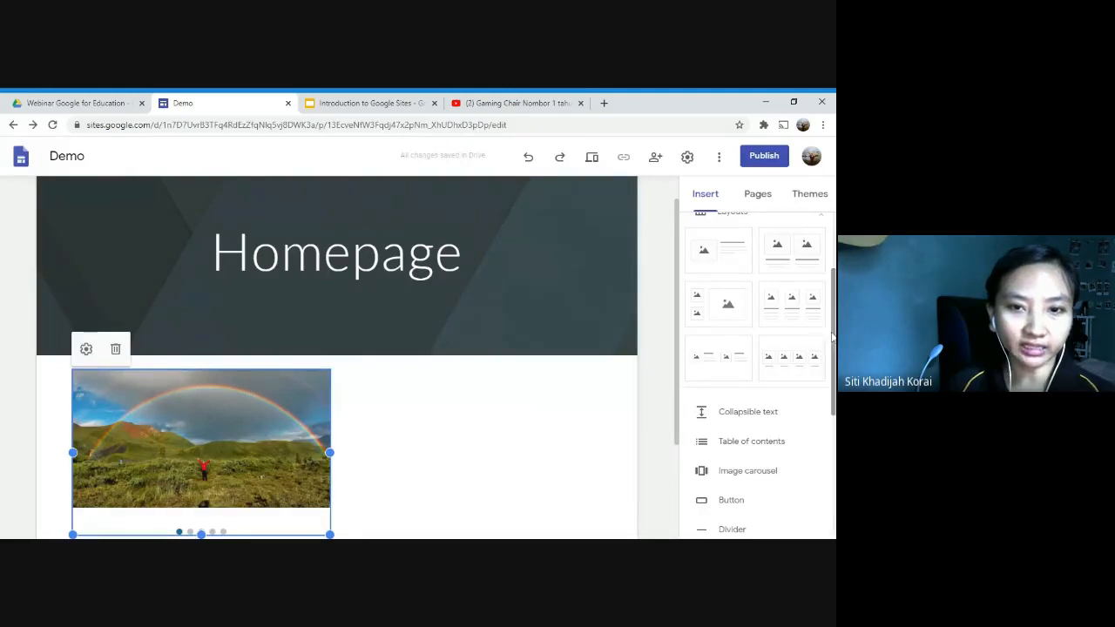
Step: Start inserting a standalone image with Google Images as its source, and search for "rainbow"
drag(834, 336, 821, 224)
scroll(398, 409, down, 2)
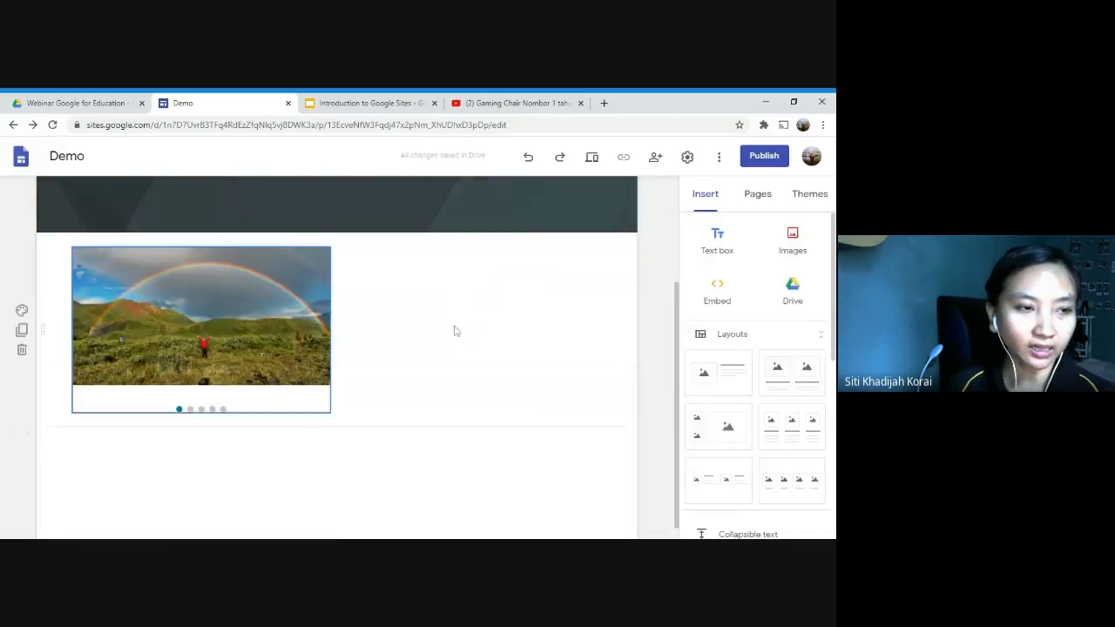
click(794, 240)
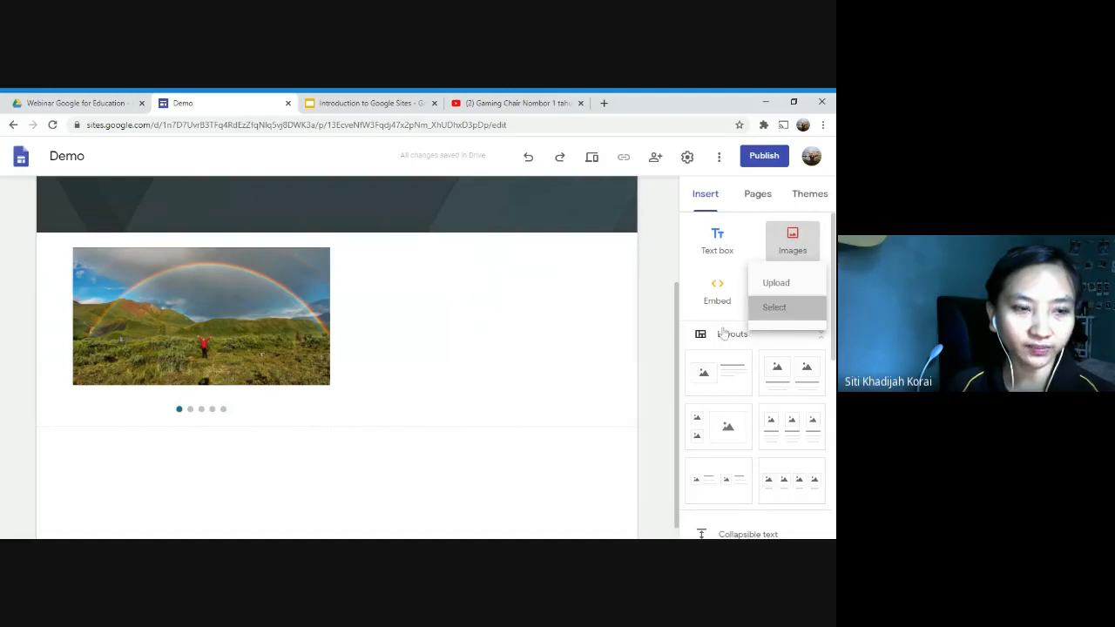
click(775, 306)
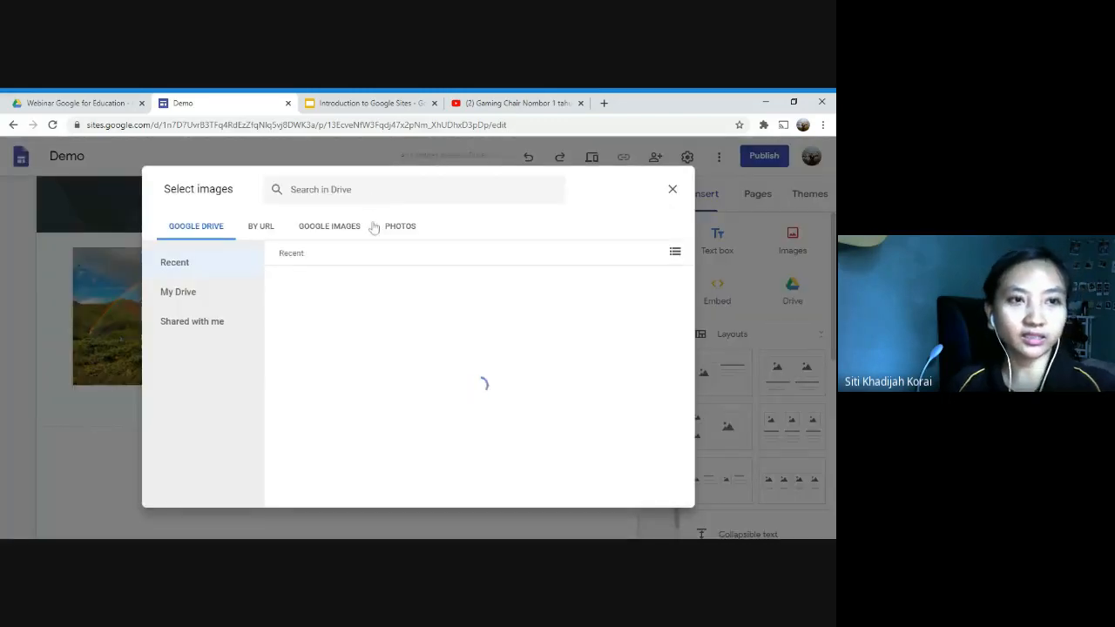
click(341, 226)
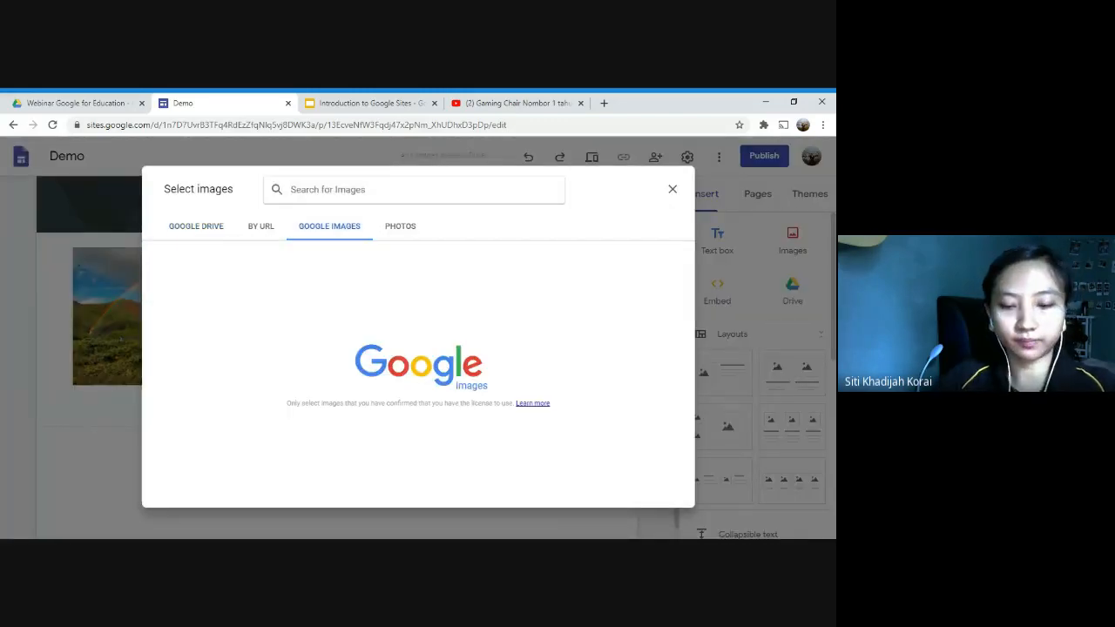
text(r)
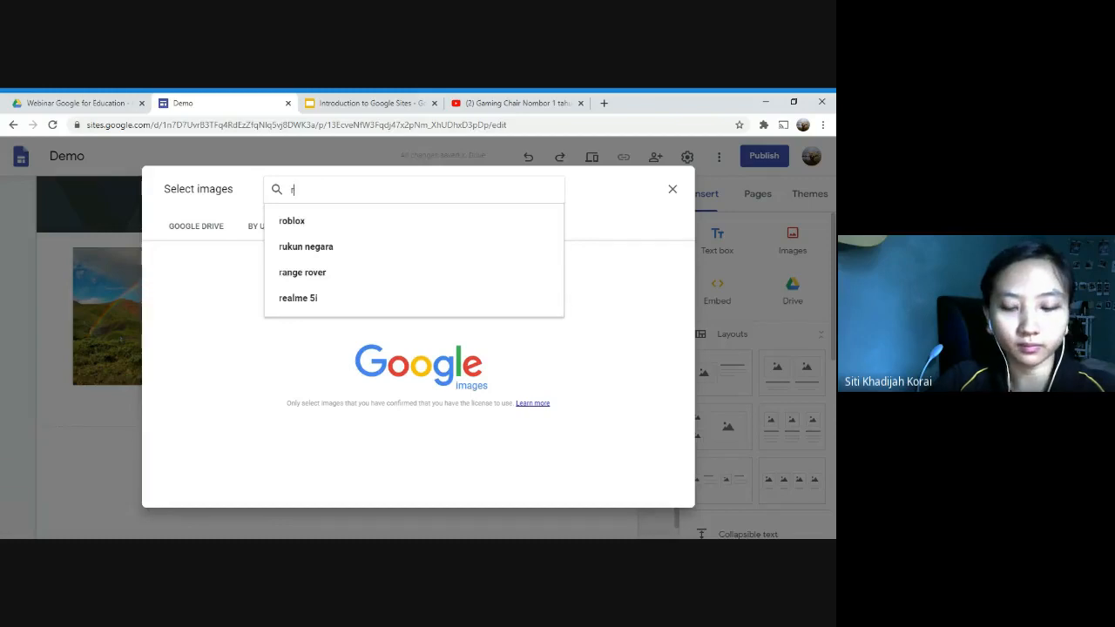
text(ainbow)
key(Return)
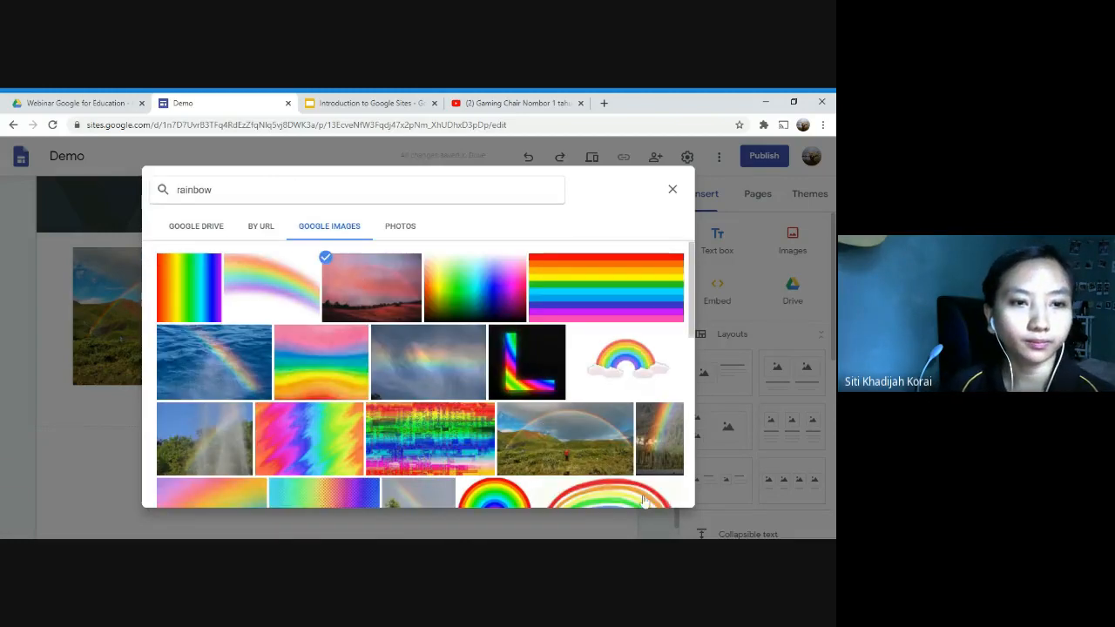
Step: Insert the pink sunset rainbow picture as a single image below the carousel, then deselect it
click(663, 495)
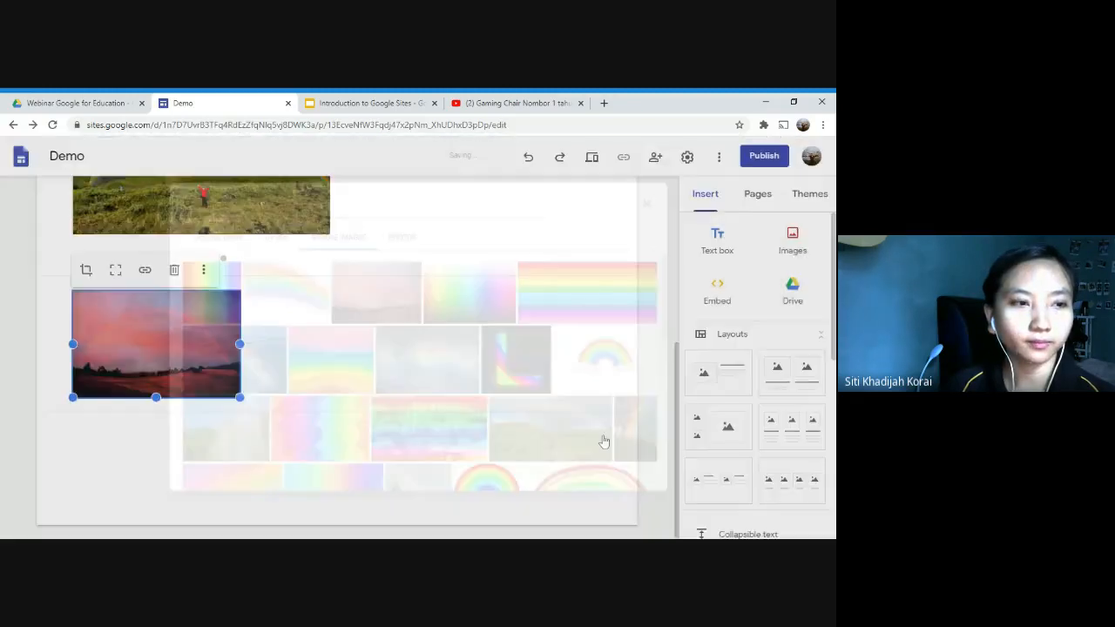
scroll(334, 365, up, 2)
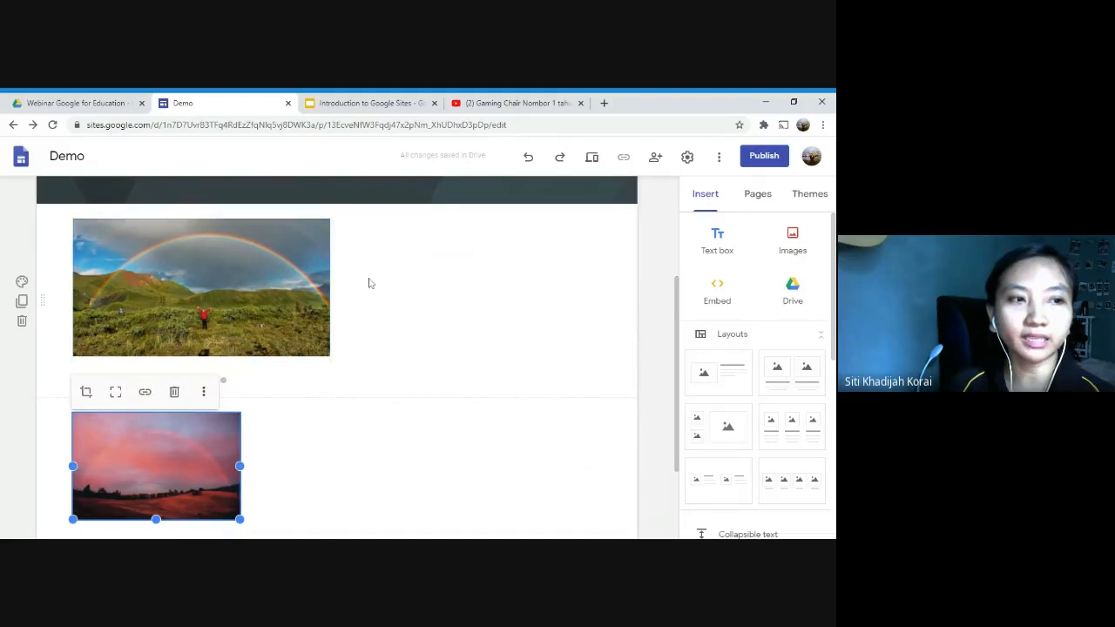
click(654, 237)
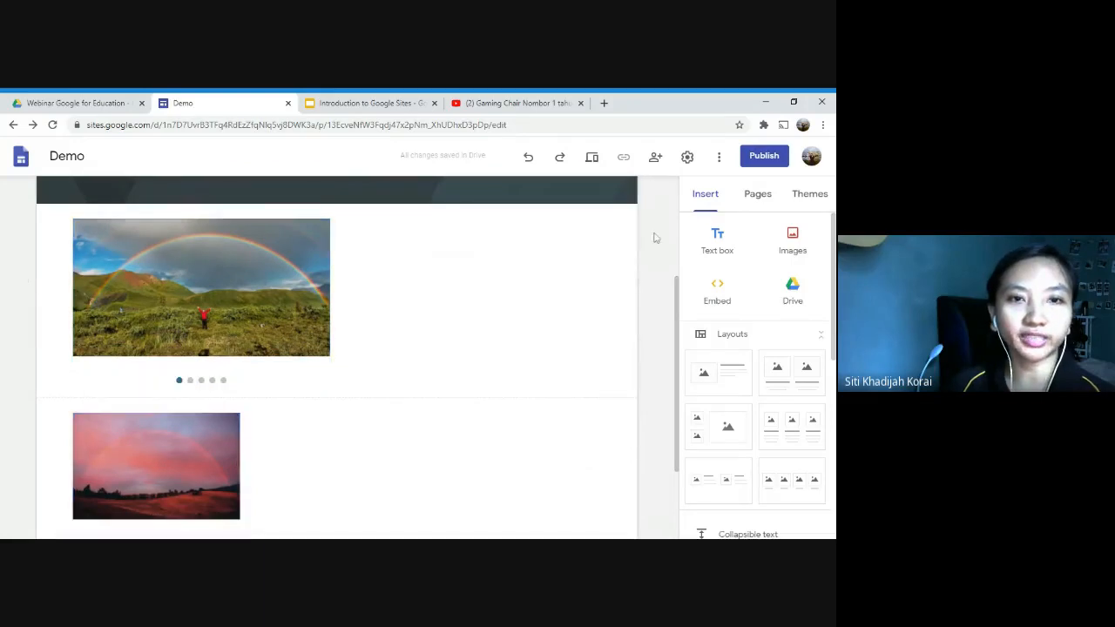
Step: Preview the homepage and advance the image carousel forward through all of its pictures
click(592, 158)
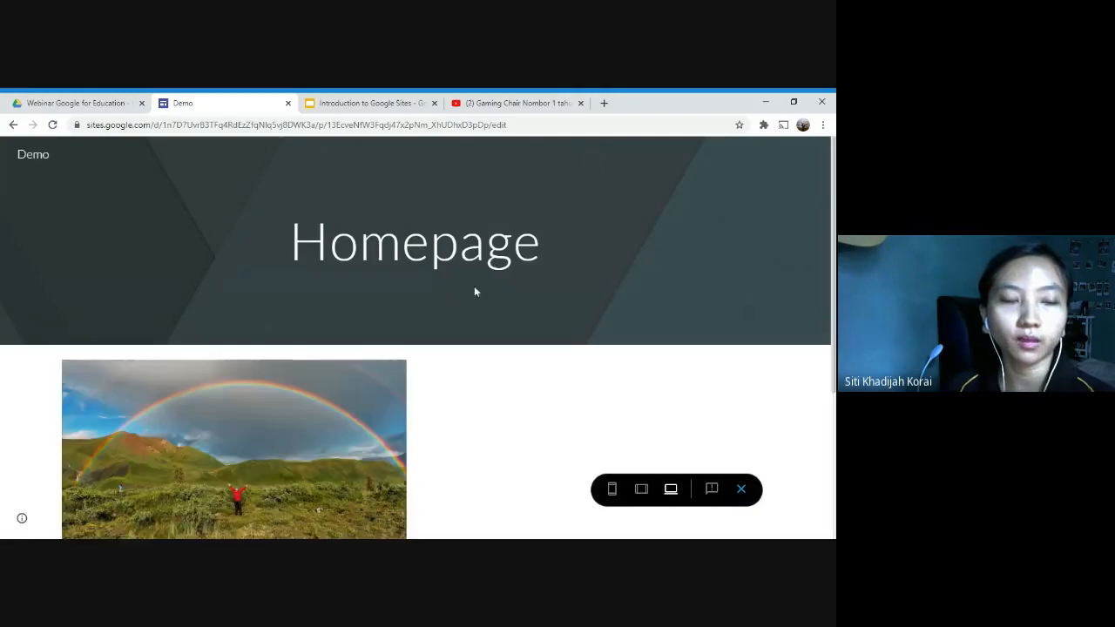
scroll(401, 332, down, 1)
scroll(360, 421, down, 1)
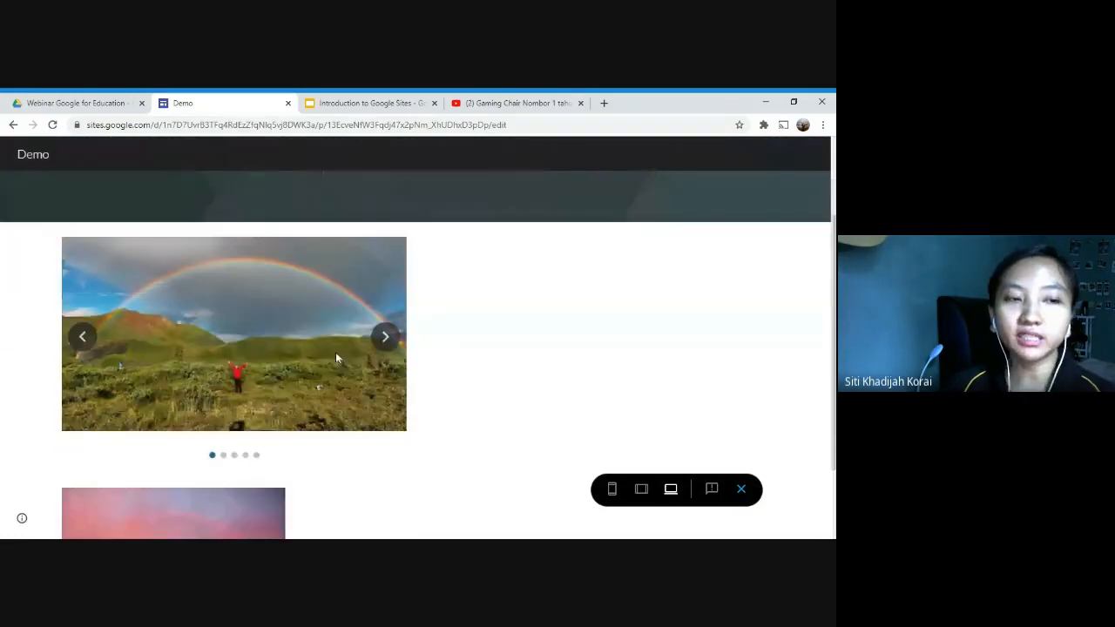
click(386, 340)
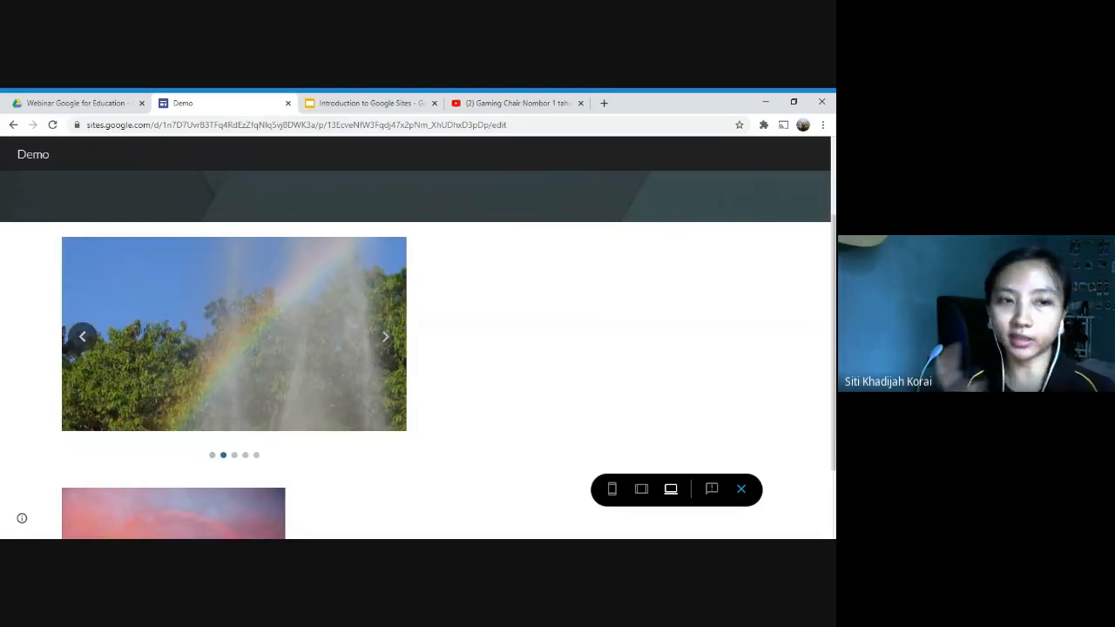
click(386, 338)
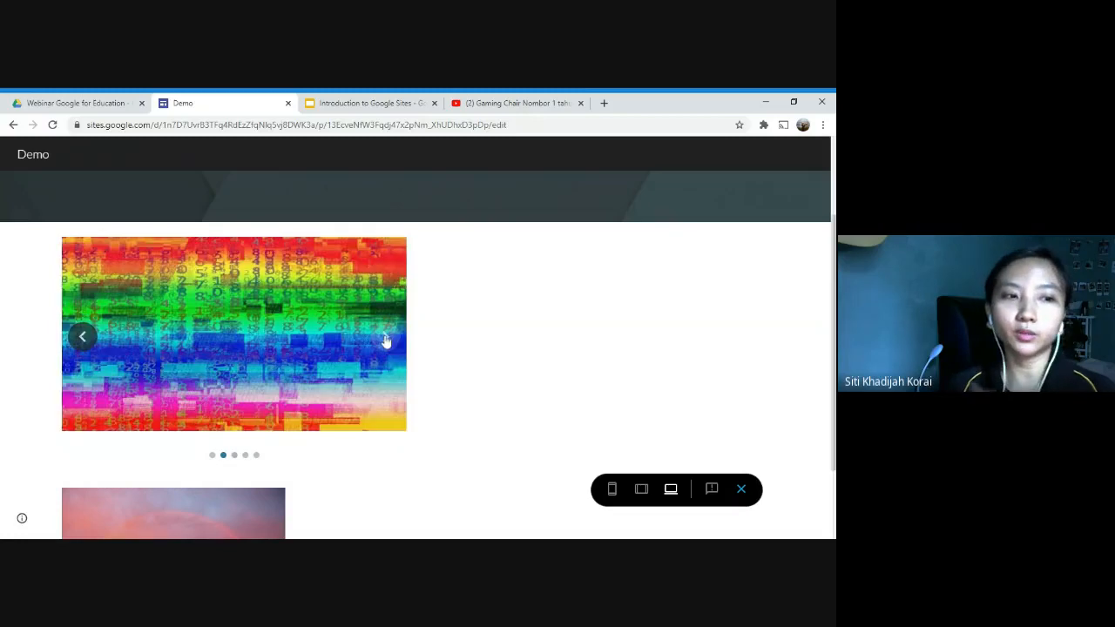
click(388, 339)
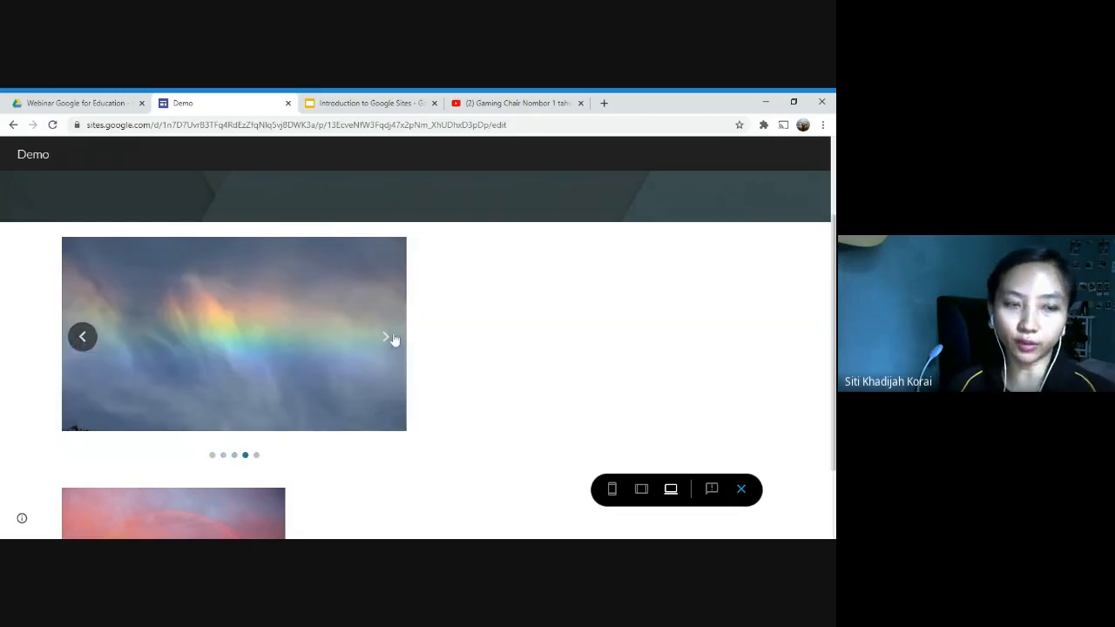
click(392, 341)
click(393, 340)
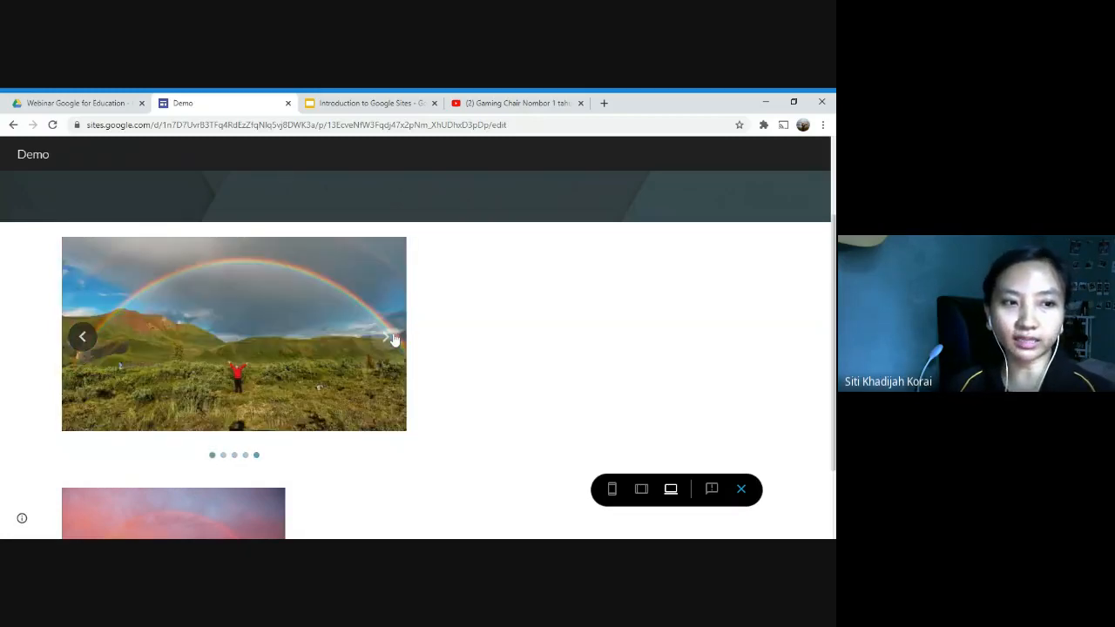
click(388, 341)
click(385, 341)
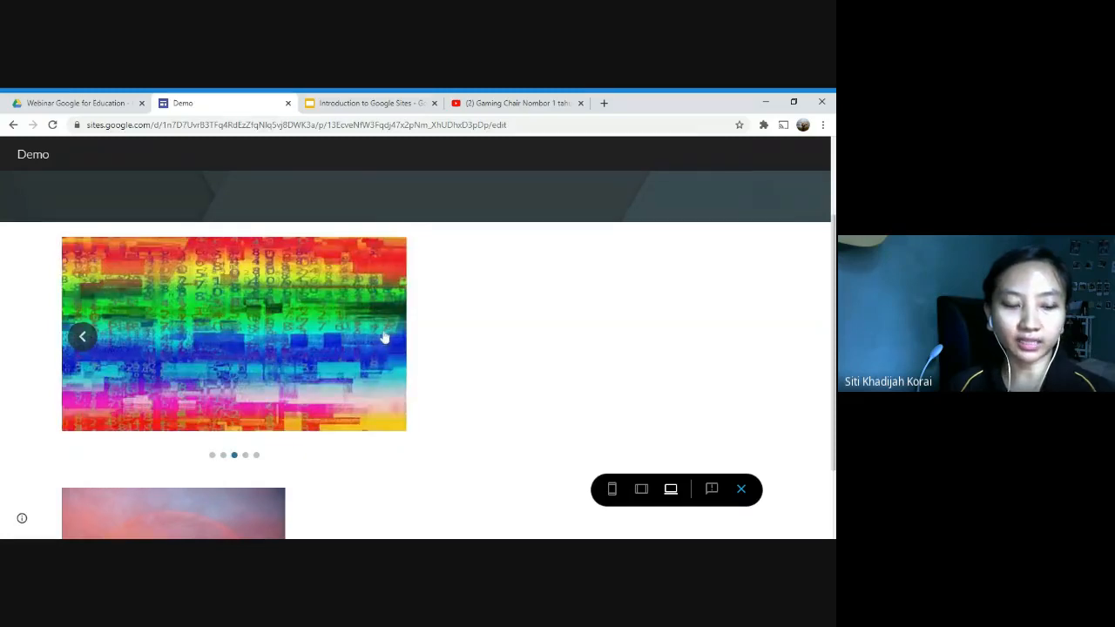
click(385, 339)
click(384, 337)
click(380, 337)
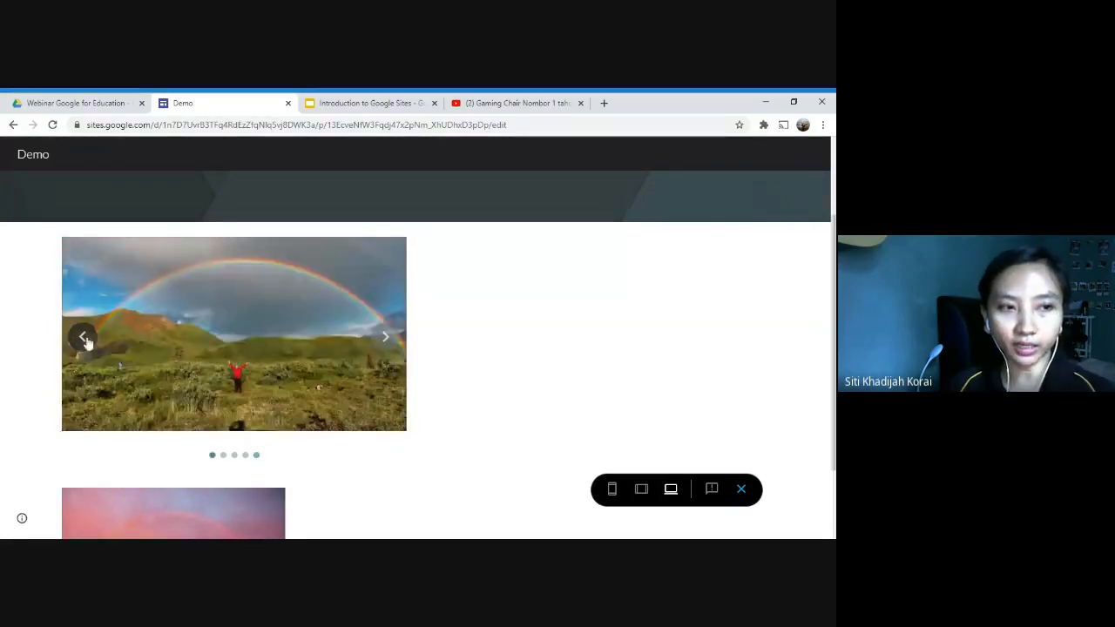
Step: Go backwards through the previewed carousel to the water spray picture
click(82, 338)
click(82, 338)
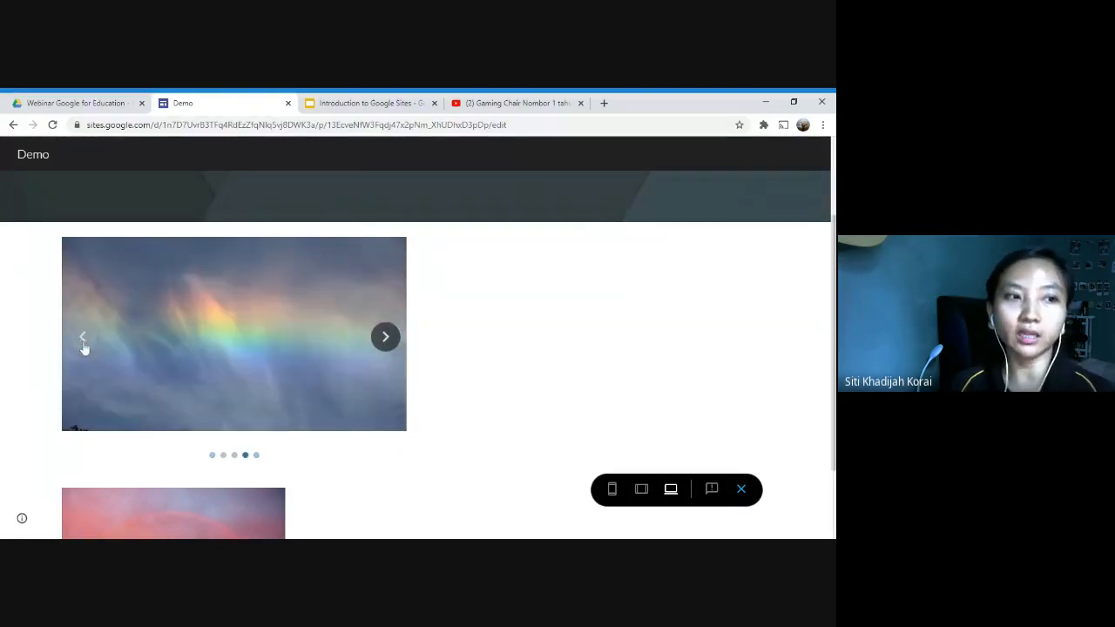
click(82, 338)
click(84, 339)
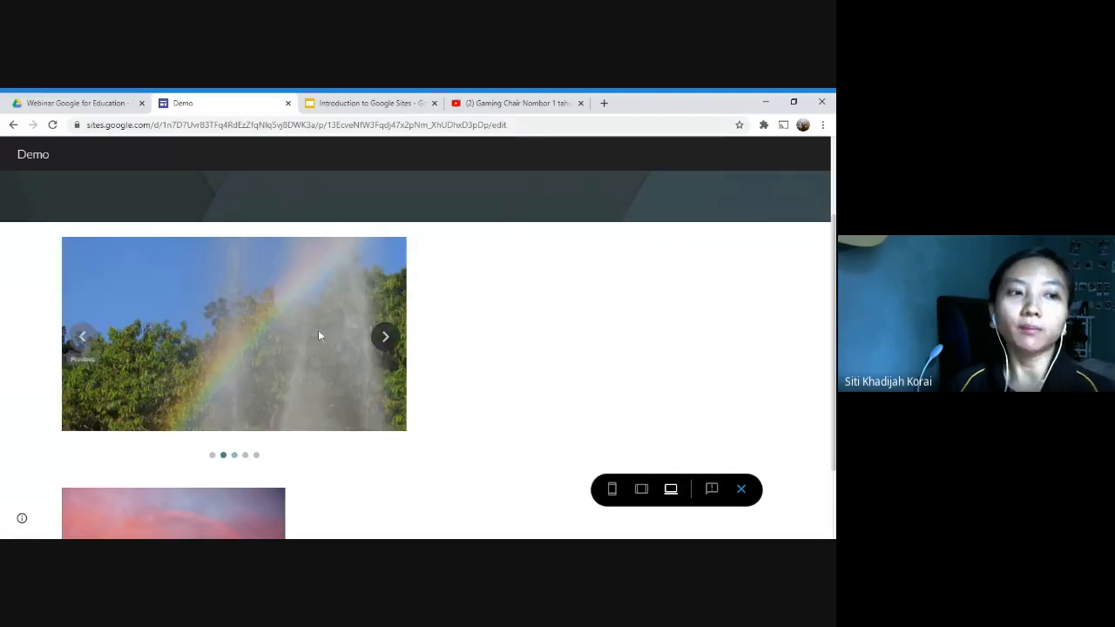
Step: Compare the carousel with the static sunset image below it, advancing the carousel to the rainbow over green hills
scroll(318, 331, down, 2)
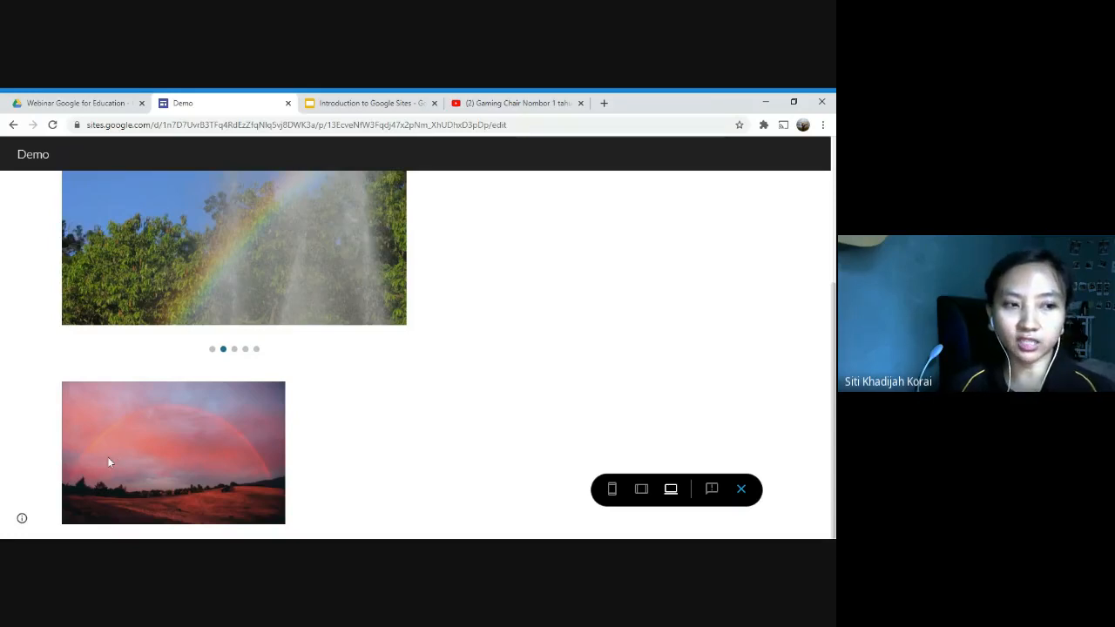
scroll(351, 441, up, 2)
click(383, 351)
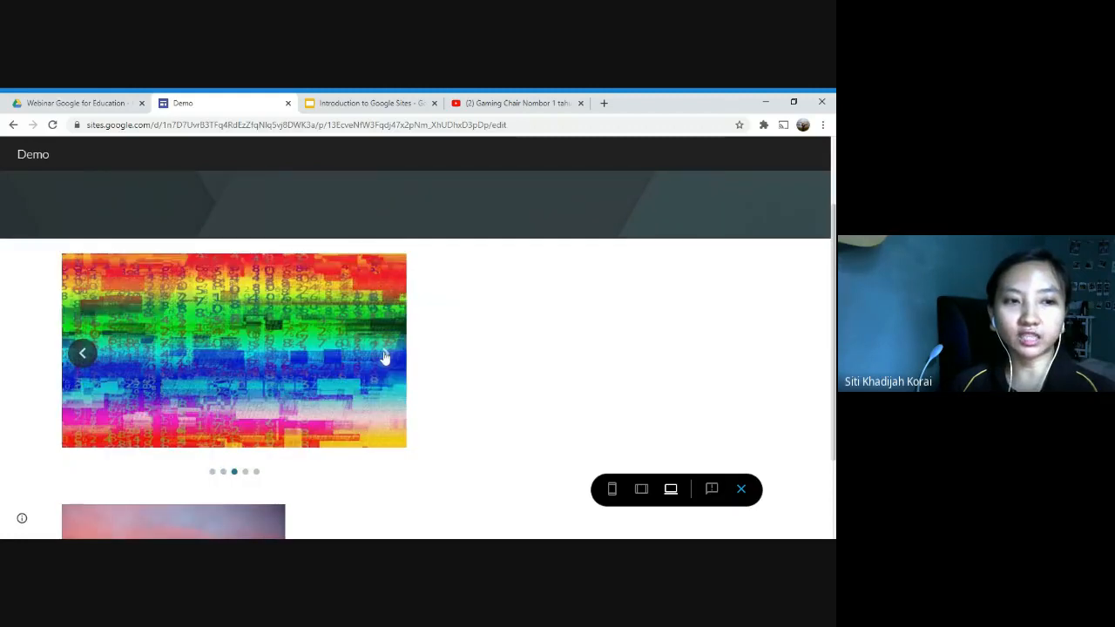
click(383, 353)
click(383, 353)
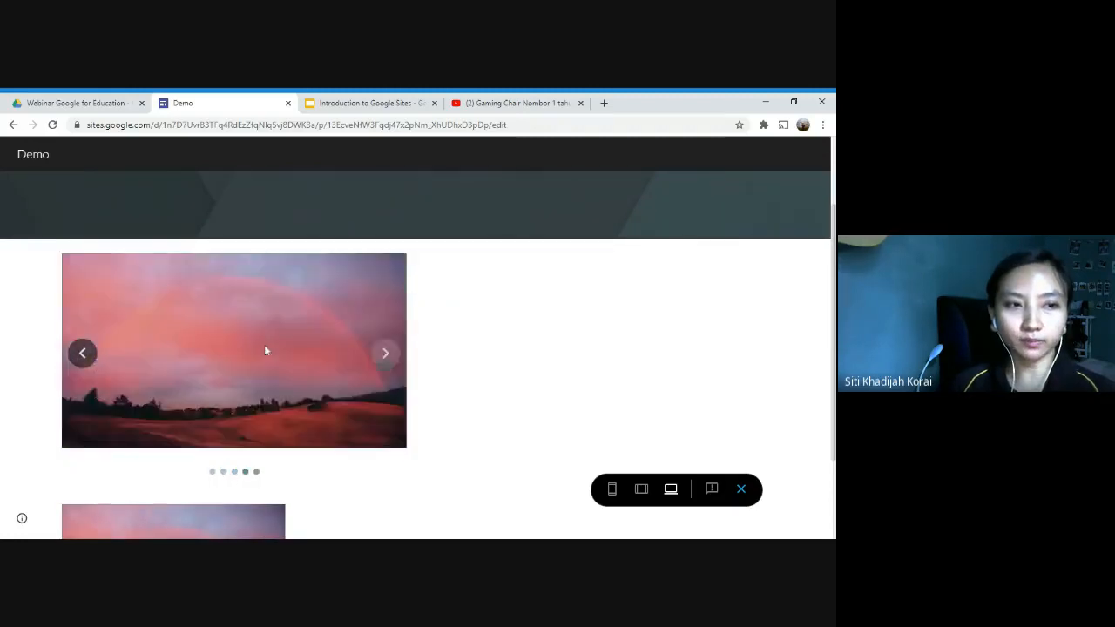
click(381, 352)
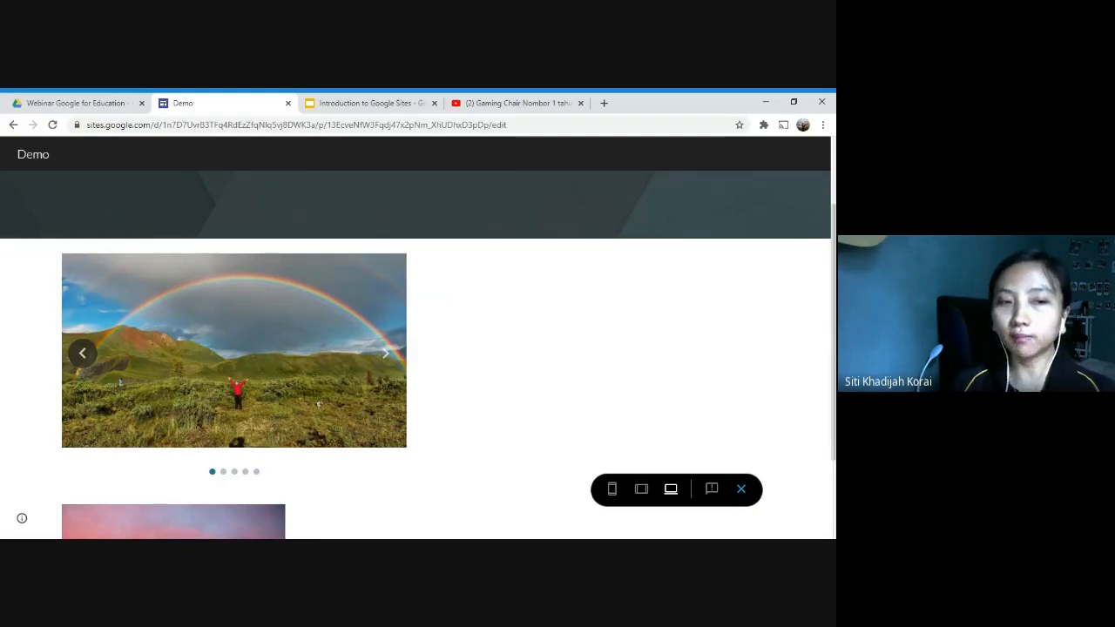
scroll(379, 362, down, 3)
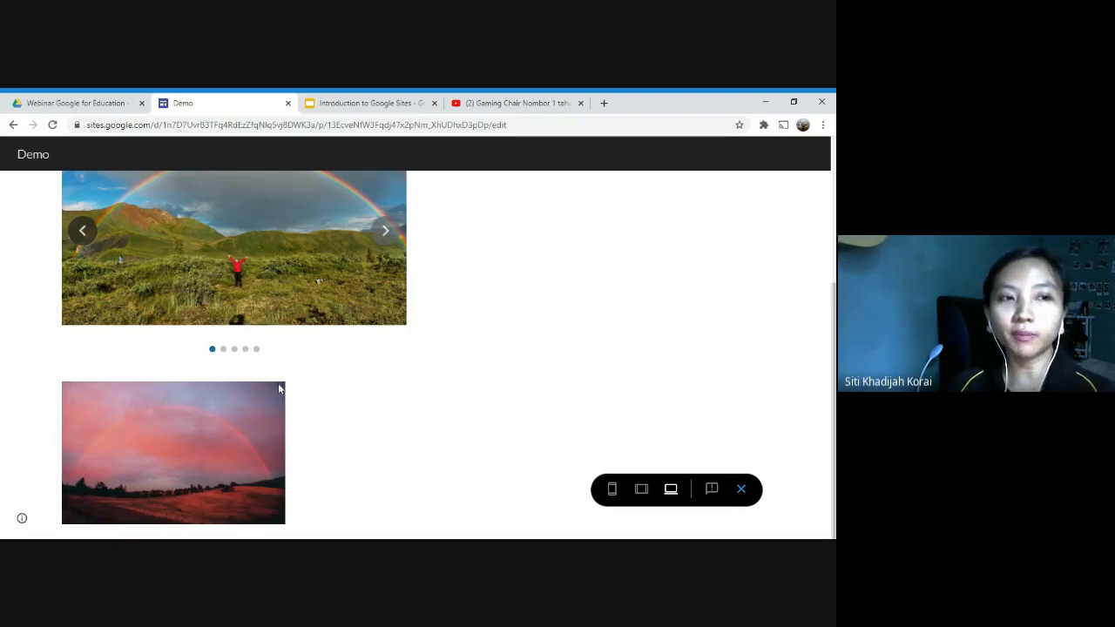
scroll(309, 426, up, 3)
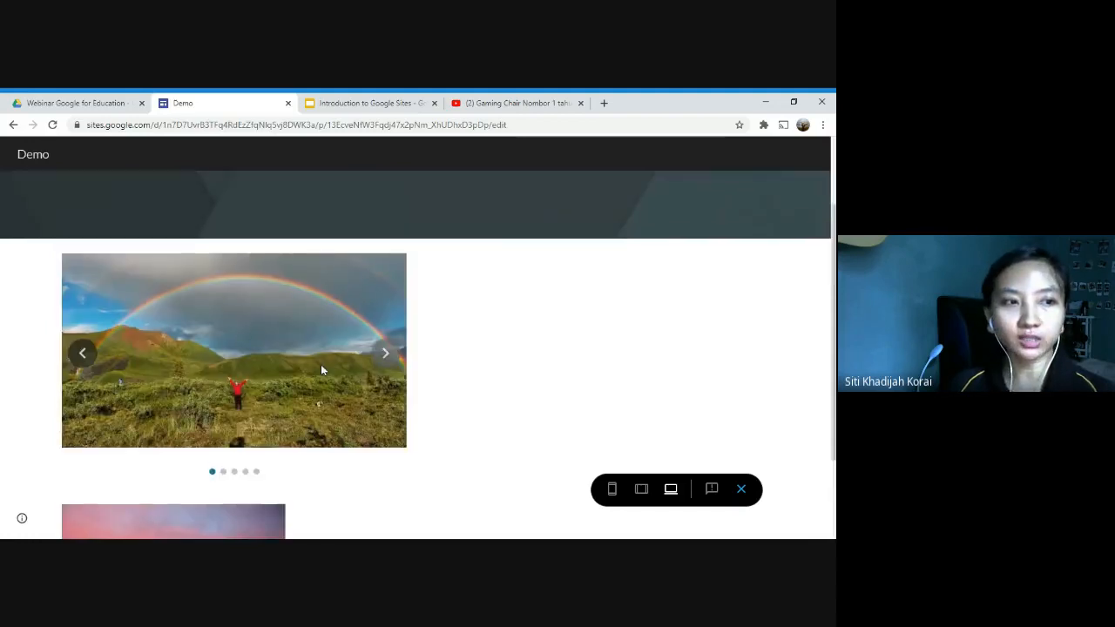
Step: Advance the carousel to the multicolour glitch pattern, review the static image below again, and exit the preview
click(385, 356)
click(385, 357)
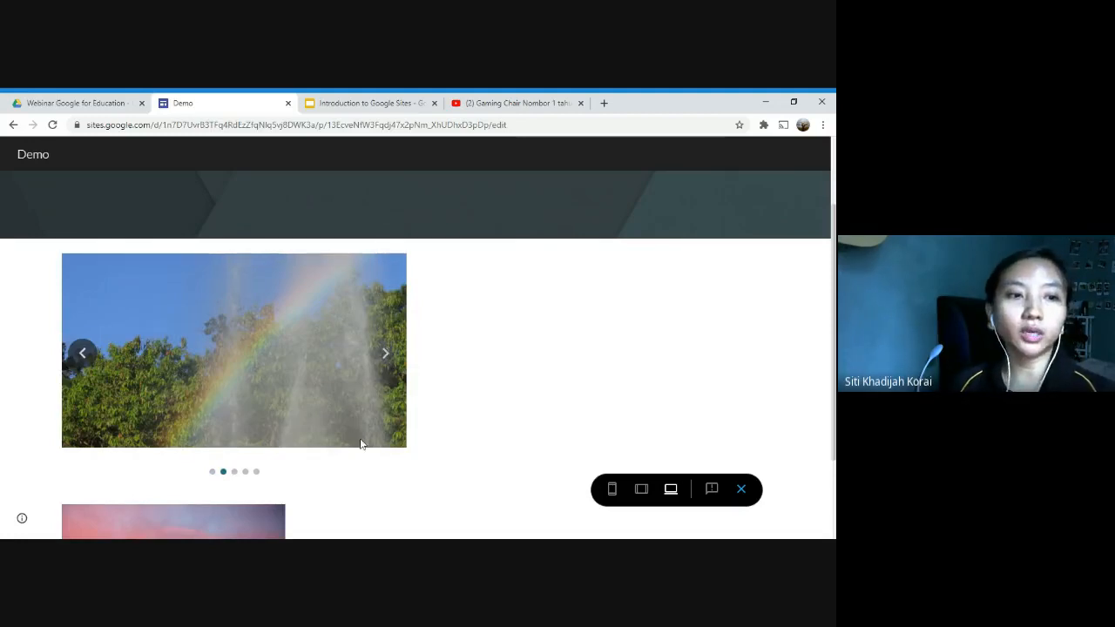
click(385, 360)
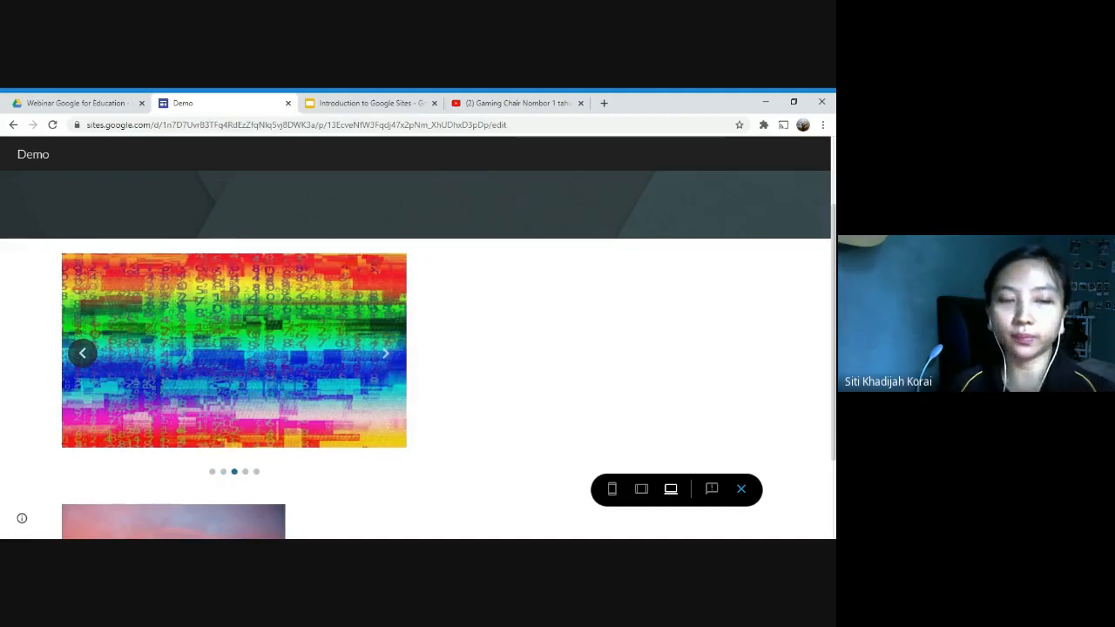
scroll(381, 365, down, 3)
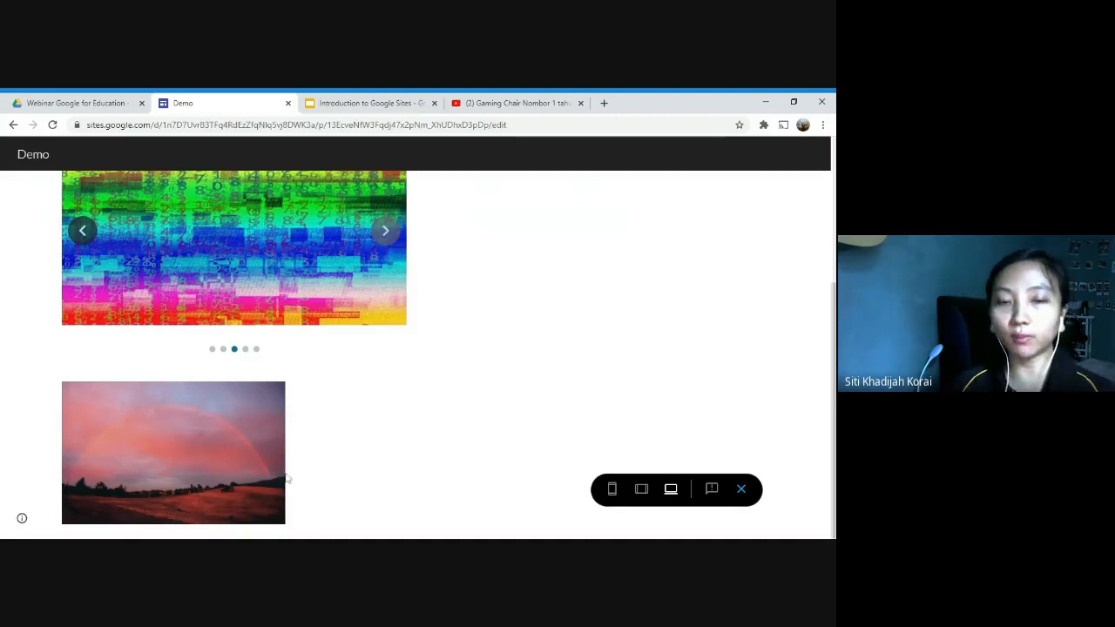
scroll(215, 359, up, 2)
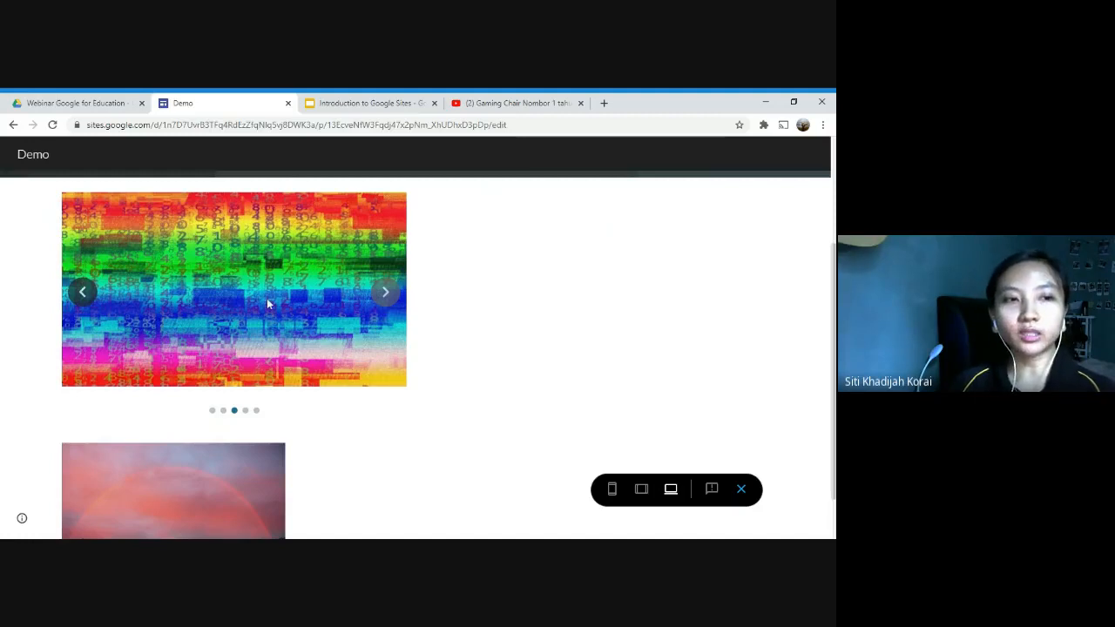
scroll(268, 303, down, 2)
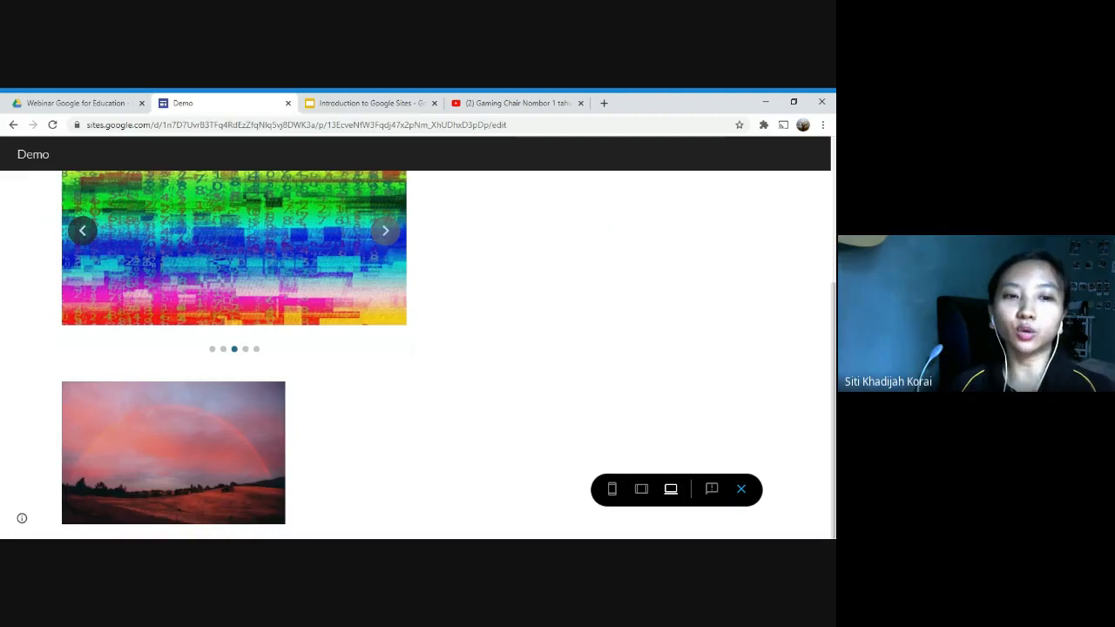
click(741, 490)
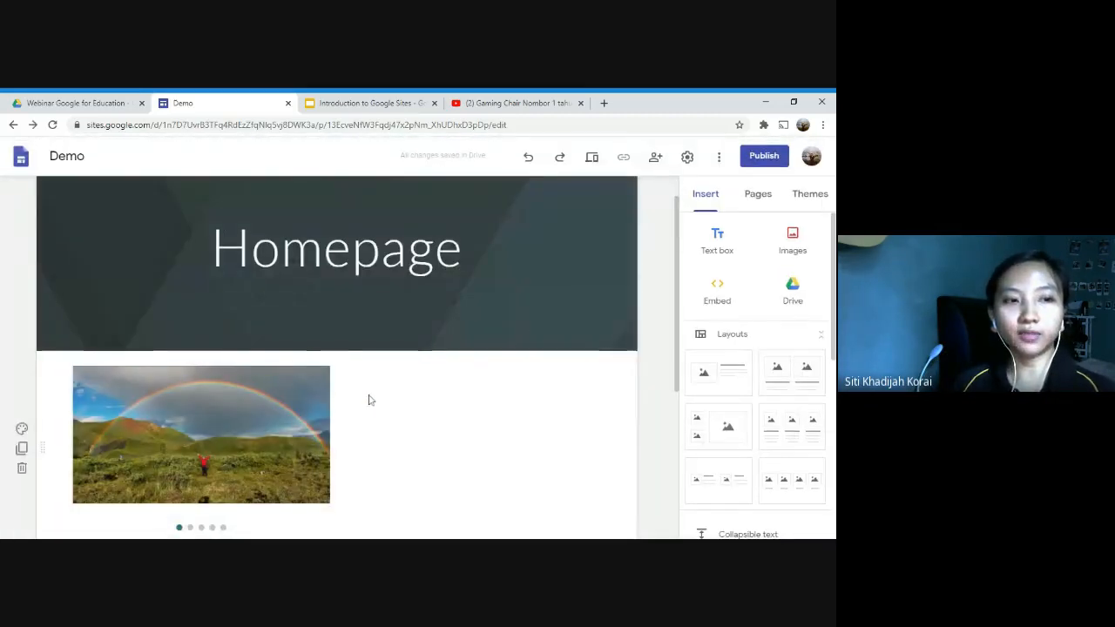
Step: Insert a divider on the Demo homepage and place it between the image carousel and the sunset image
scroll(335, 335, down, 1)
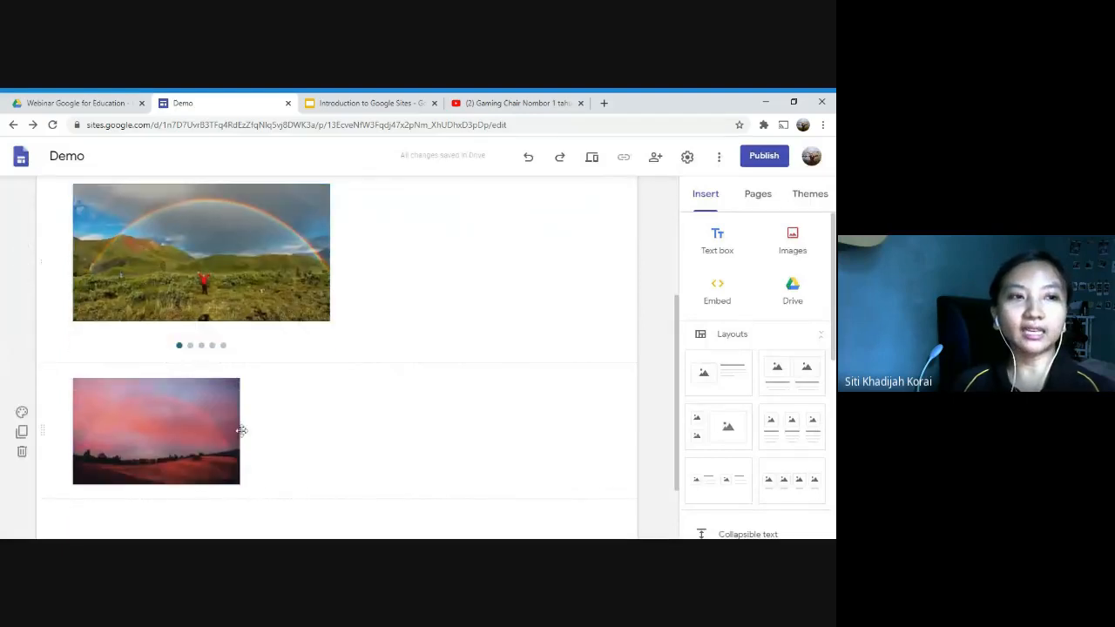
click(374, 102)
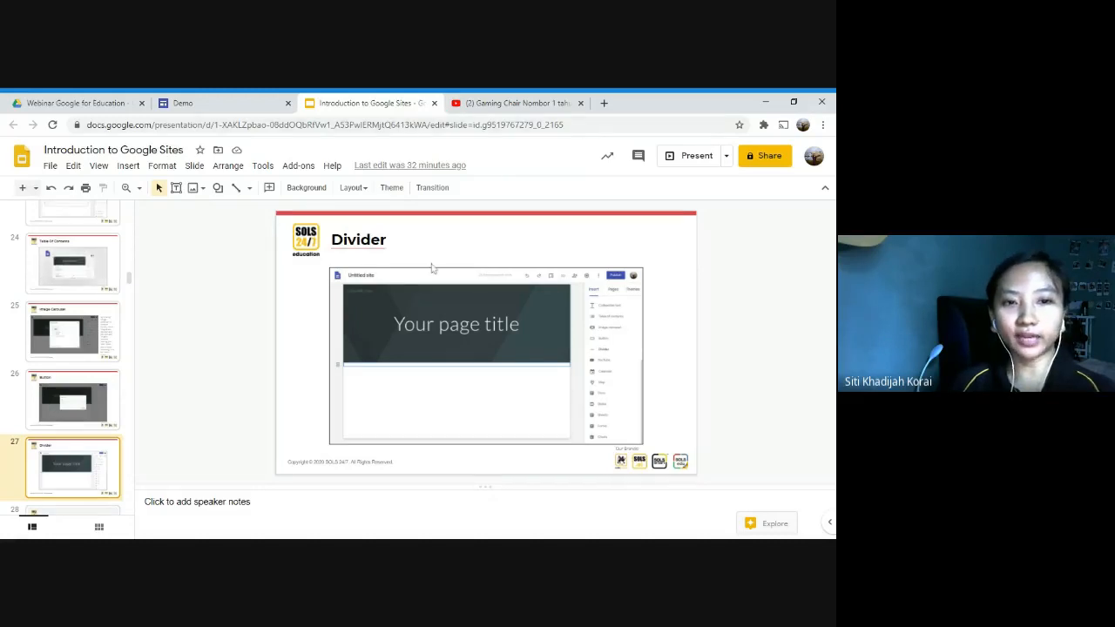
click(224, 102)
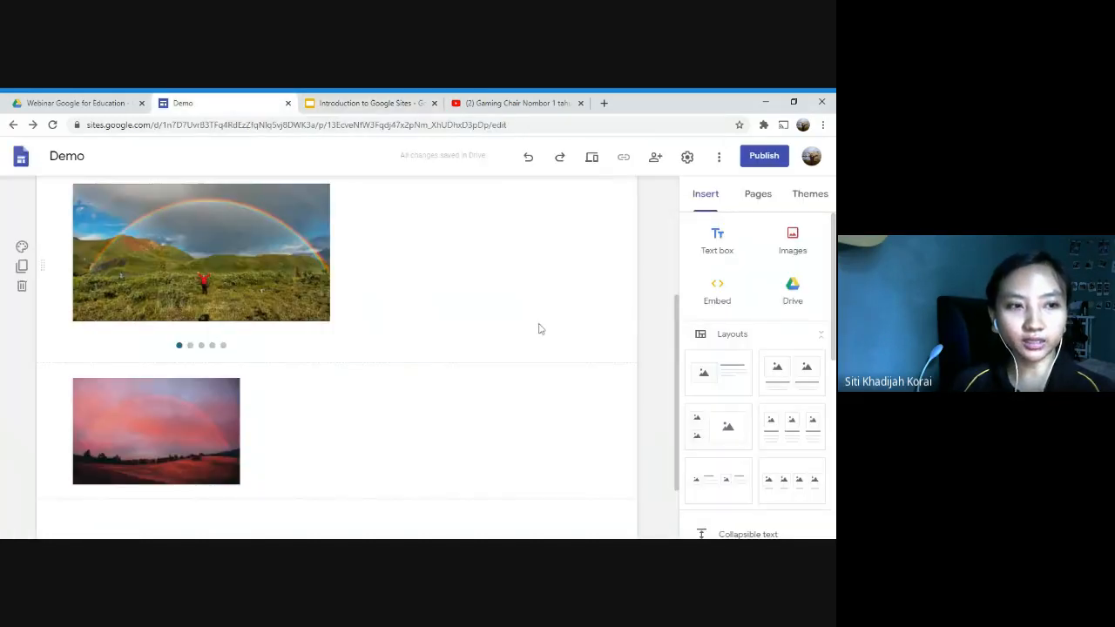
scroll(764, 425, down, 2)
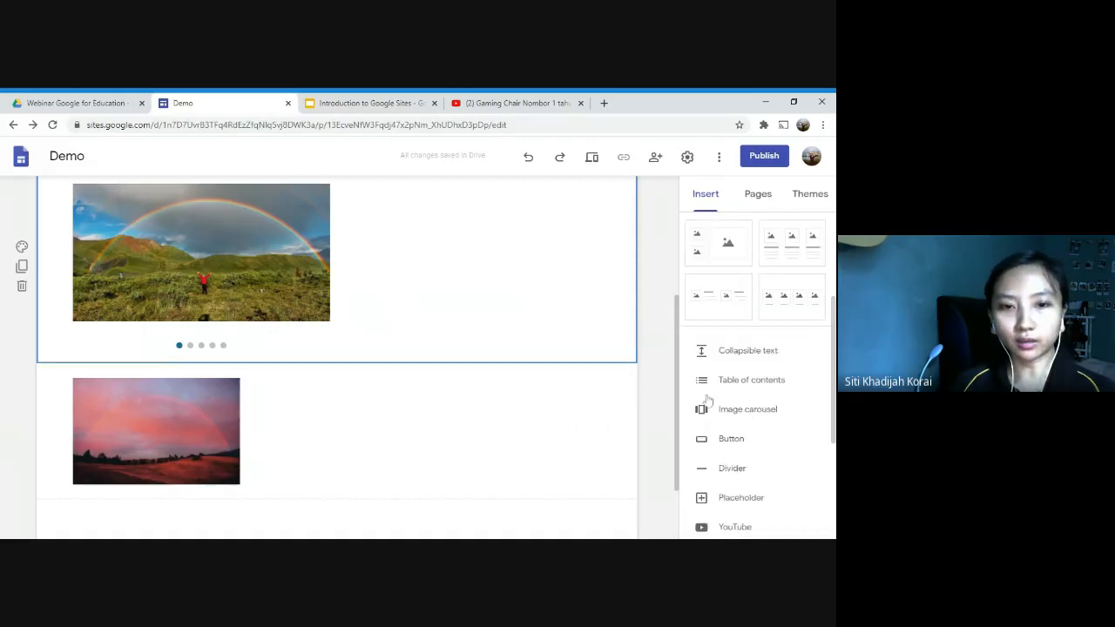
click(733, 469)
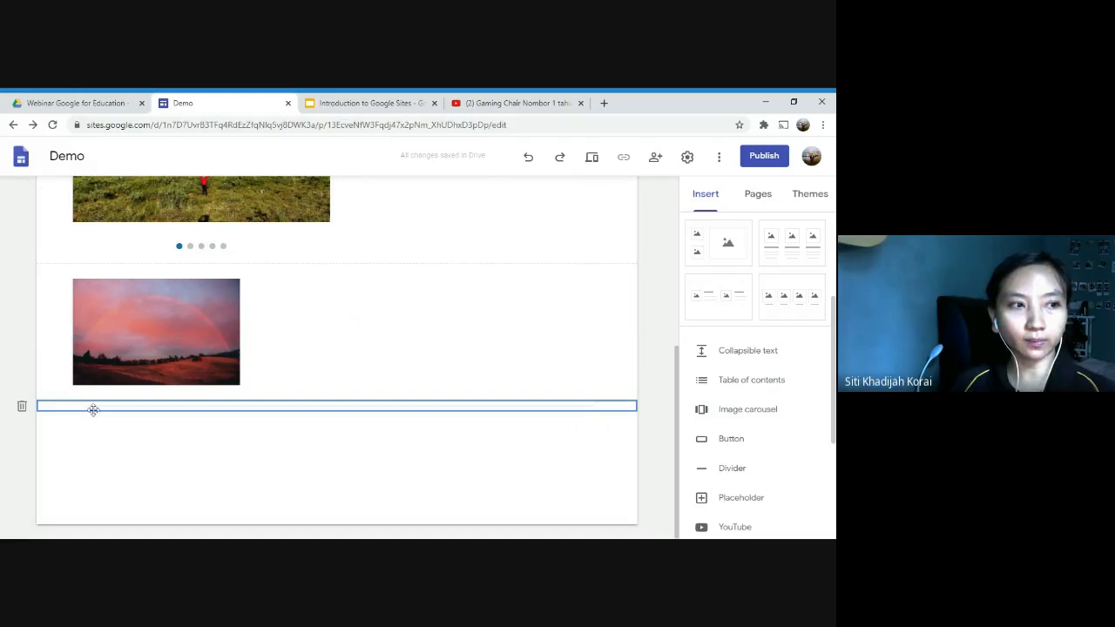
drag(96, 408, 92, 265)
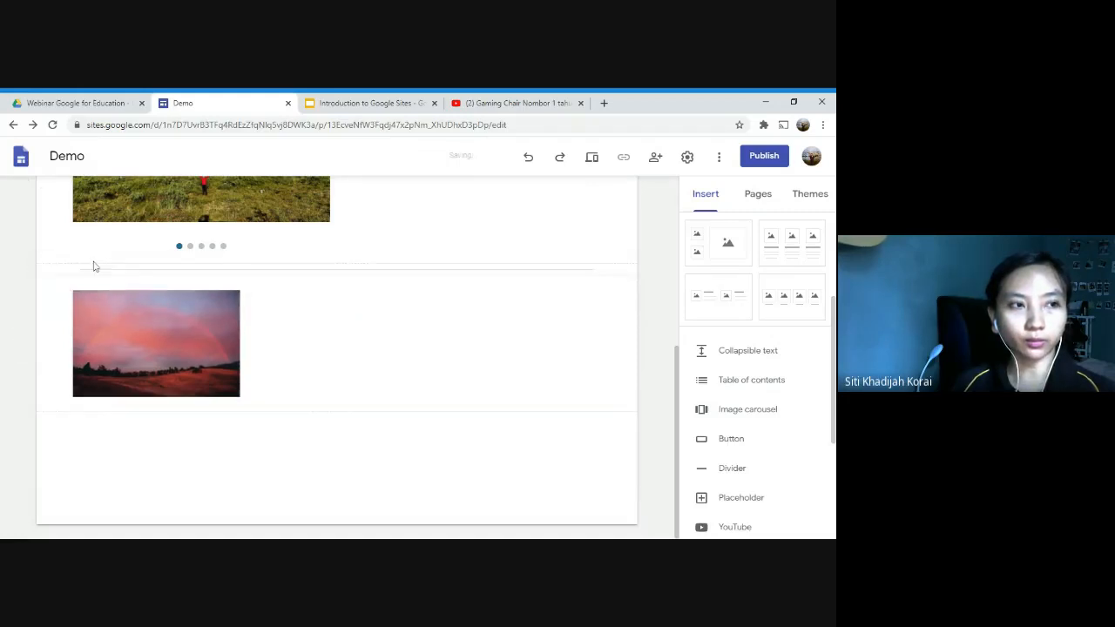
Step: Preview the homepage to examine the divider line between the carousel and the sunset image, and exit the preview
click(592, 159)
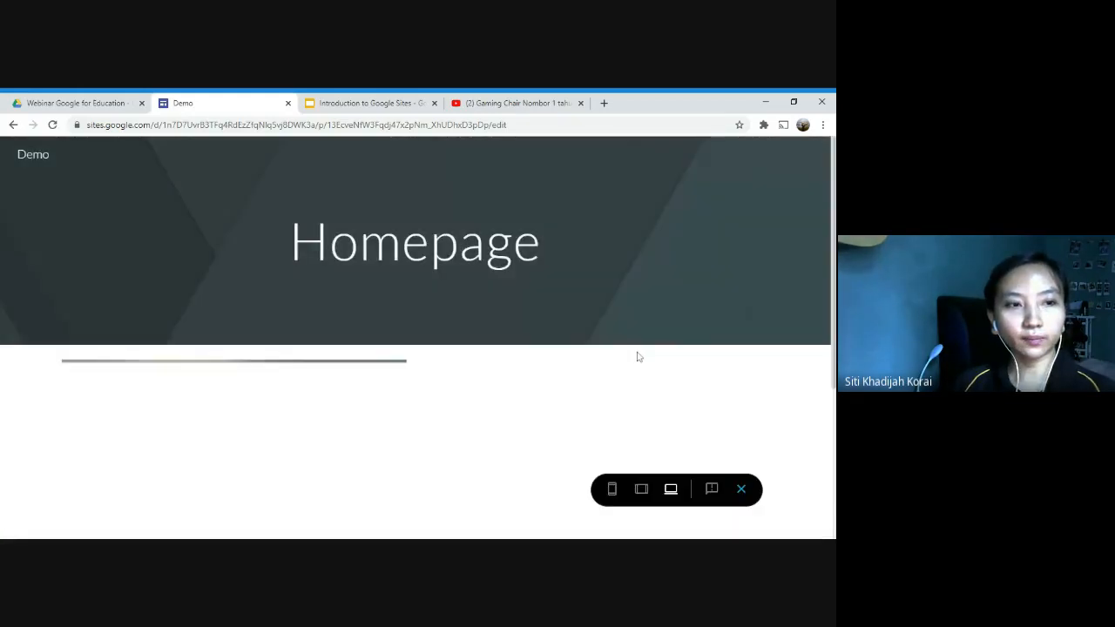
scroll(634, 357, down, 5)
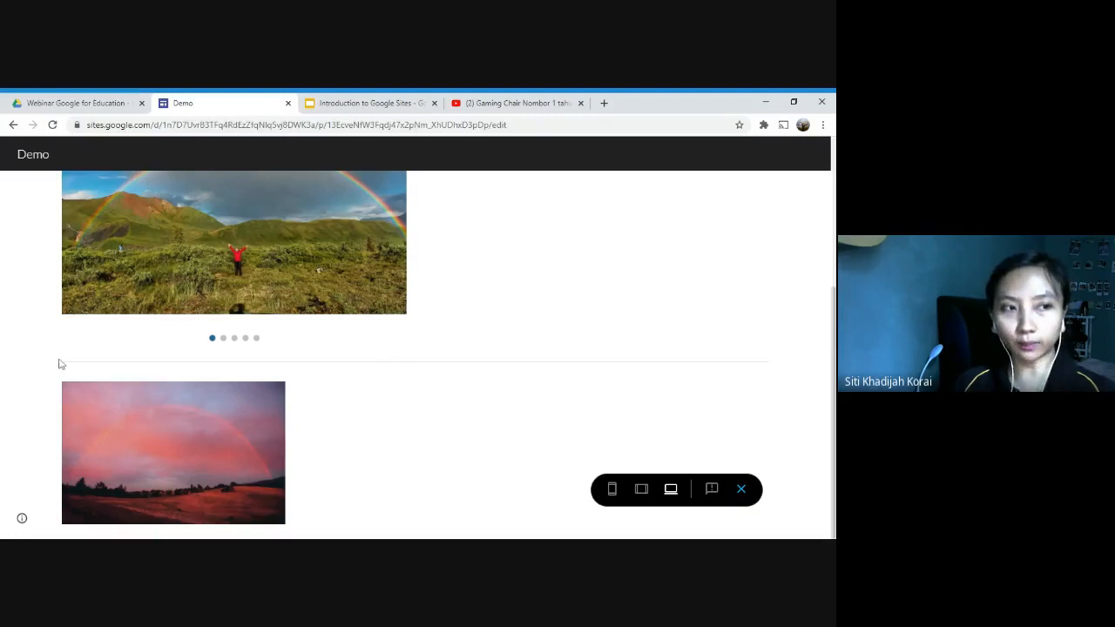
drag(60, 364, 226, 388)
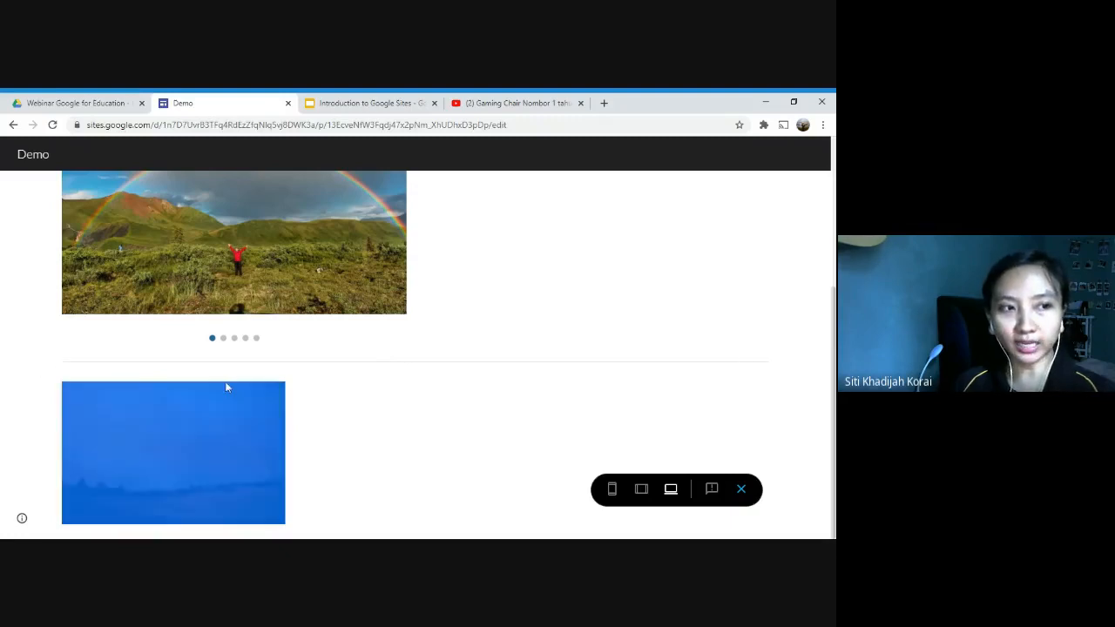
click(777, 364)
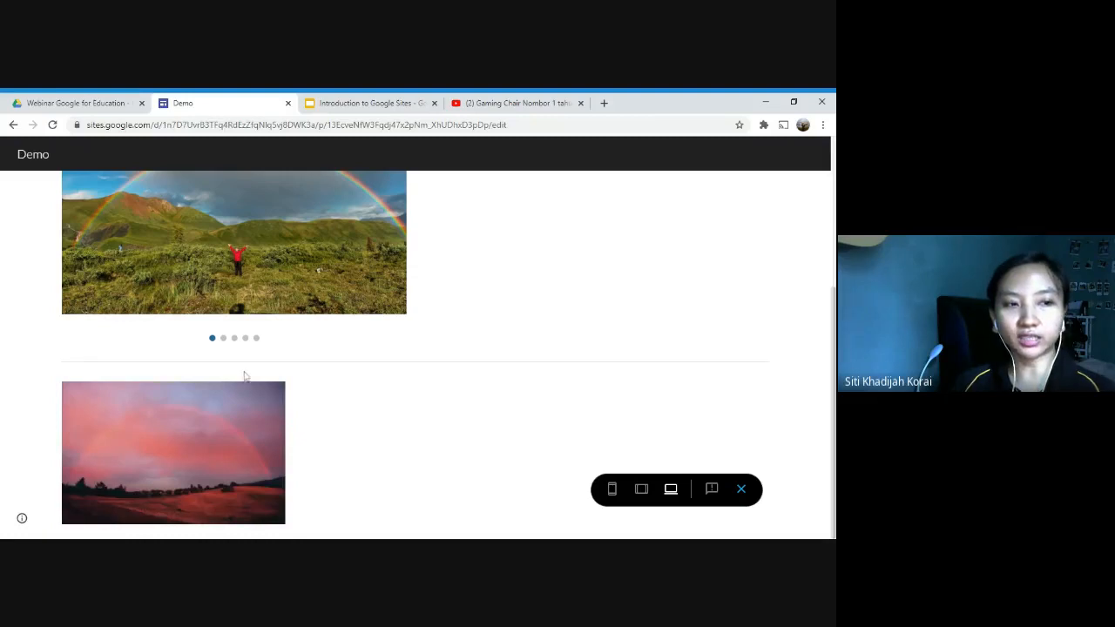
click(741, 488)
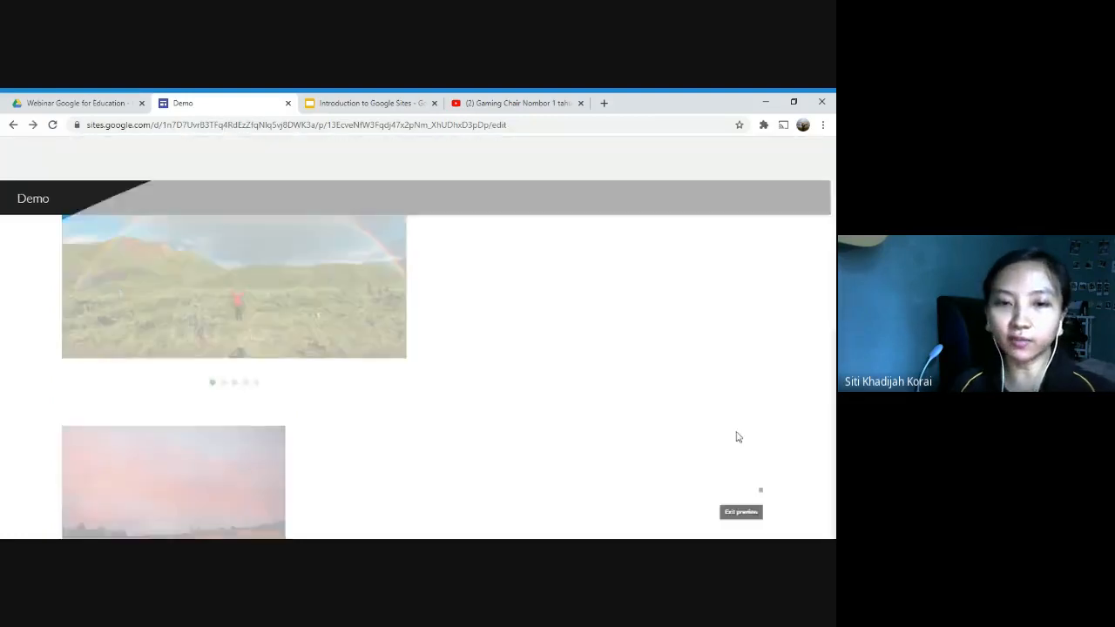
Step: Delete the divider, the sunset image section and the image carousel section from the homepage
scroll(475, 425, down, 2)
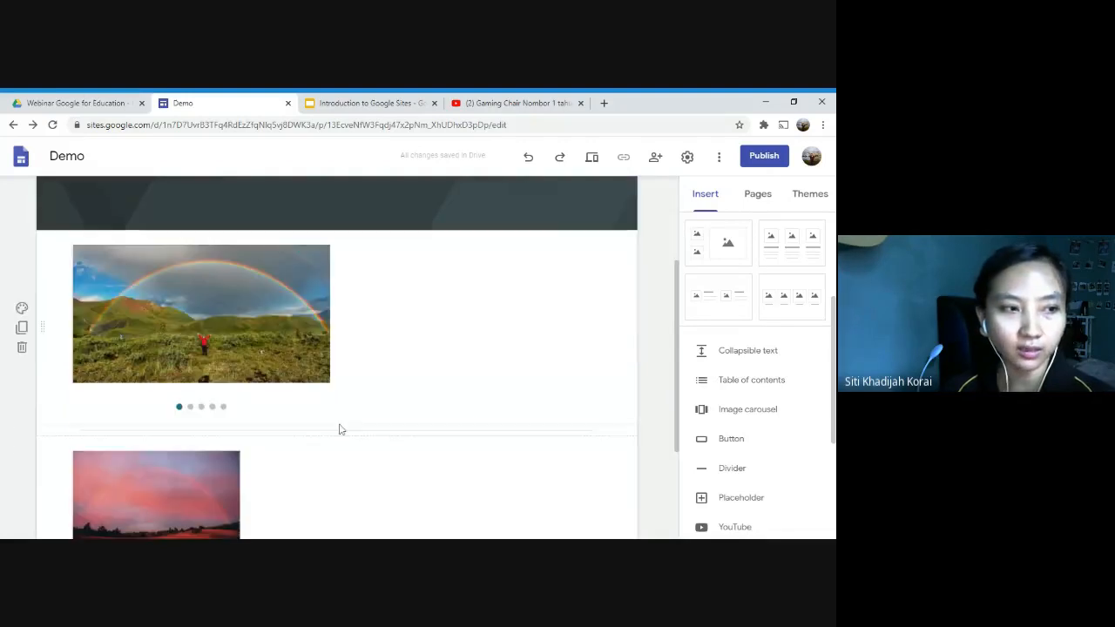
click(23, 432)
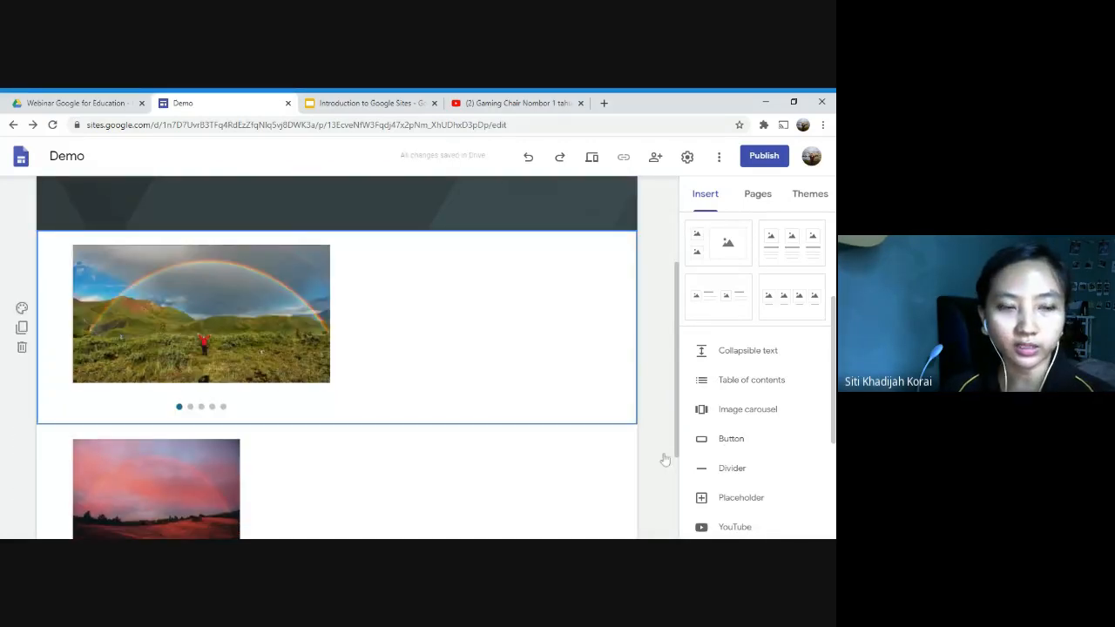
click(22, 508)
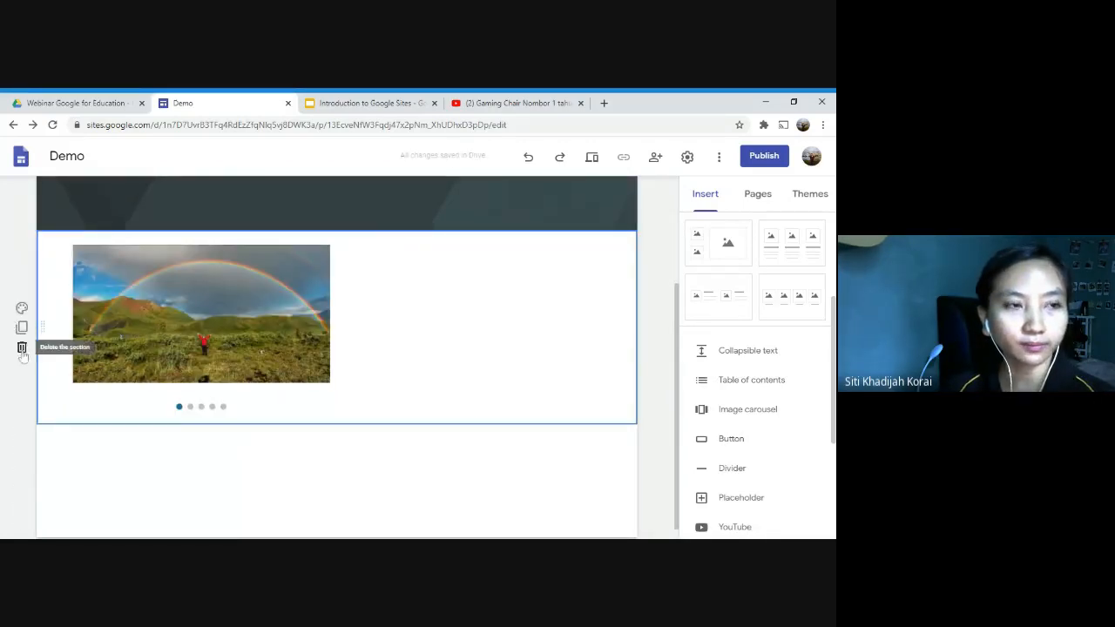
click(22, 346)
Step: Consult the Button slide in the Google Slides presentation and start a new button named "Click here" on the Demo homepage
click(386, 102)
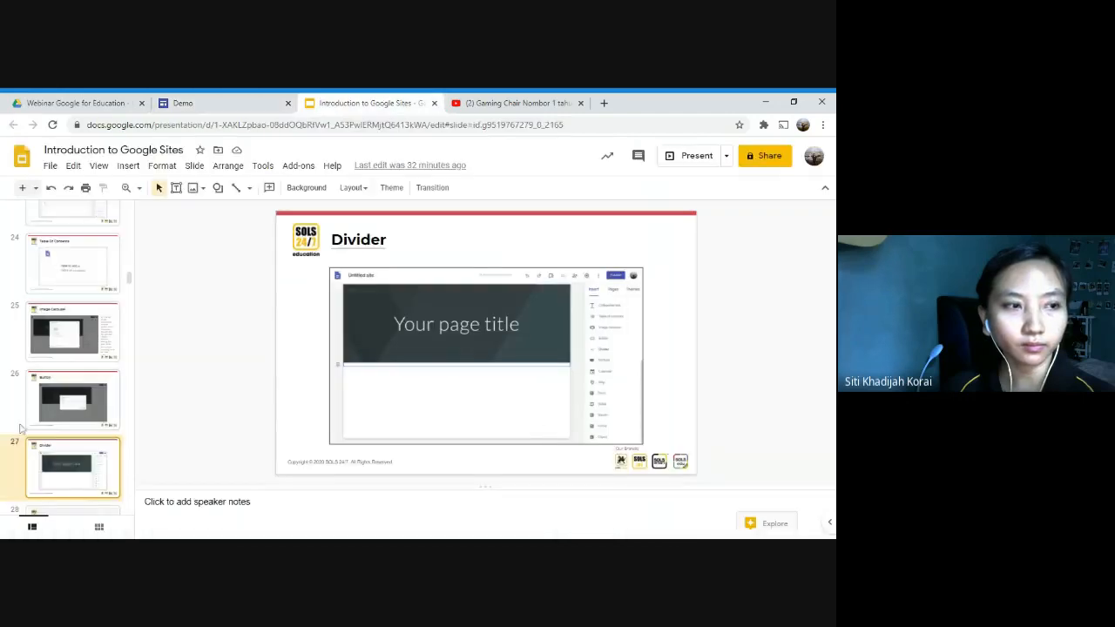
click(80, 407)
click(230, 101)
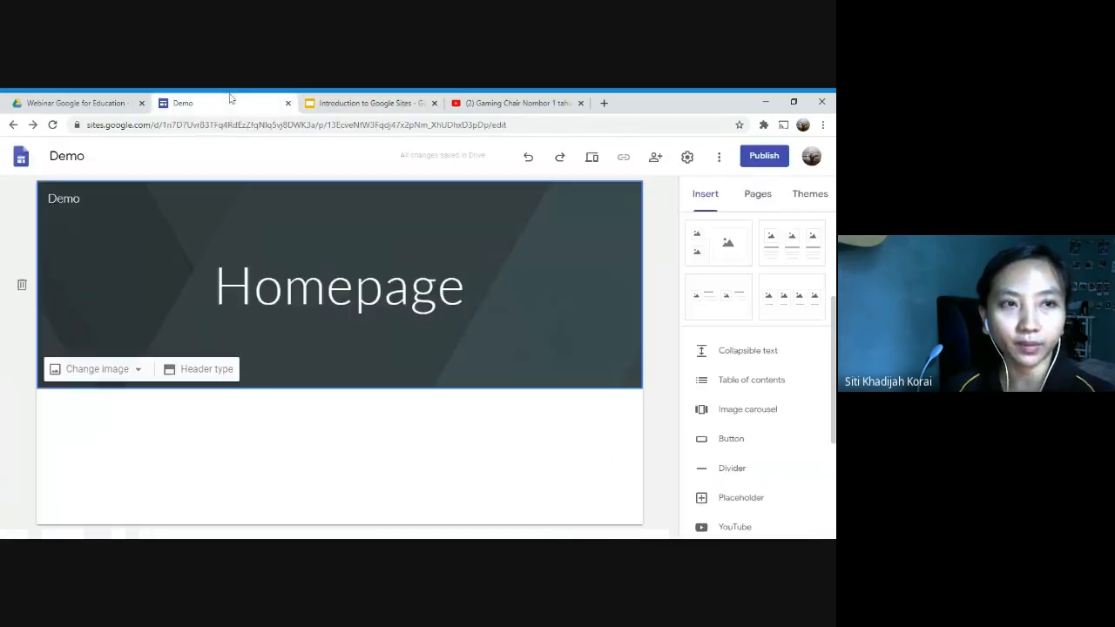
click(732, 439)
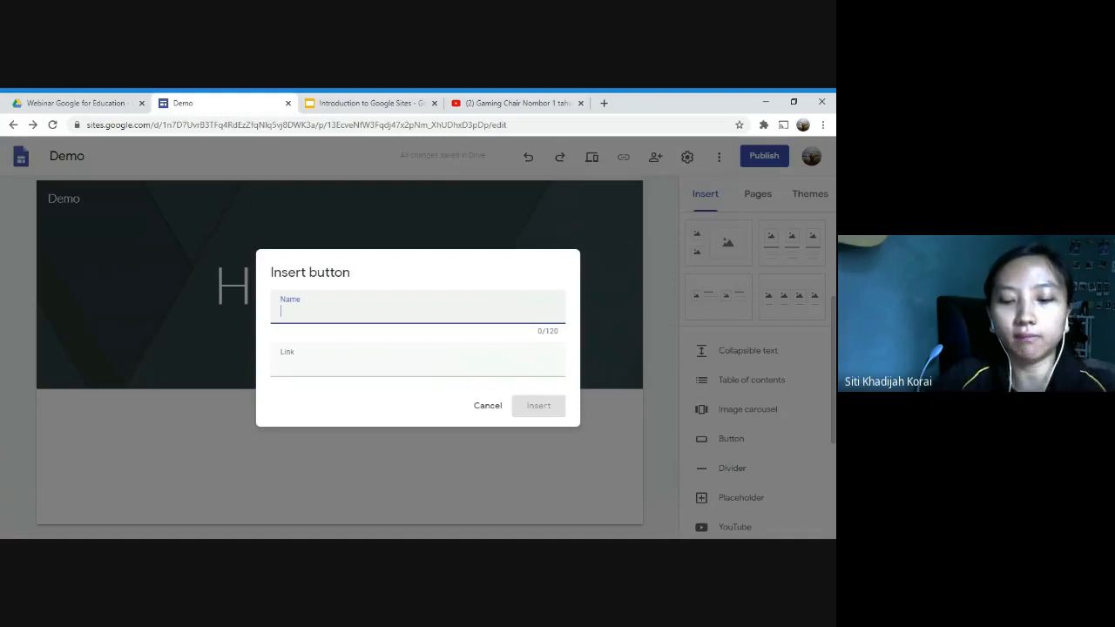
text(Click here)
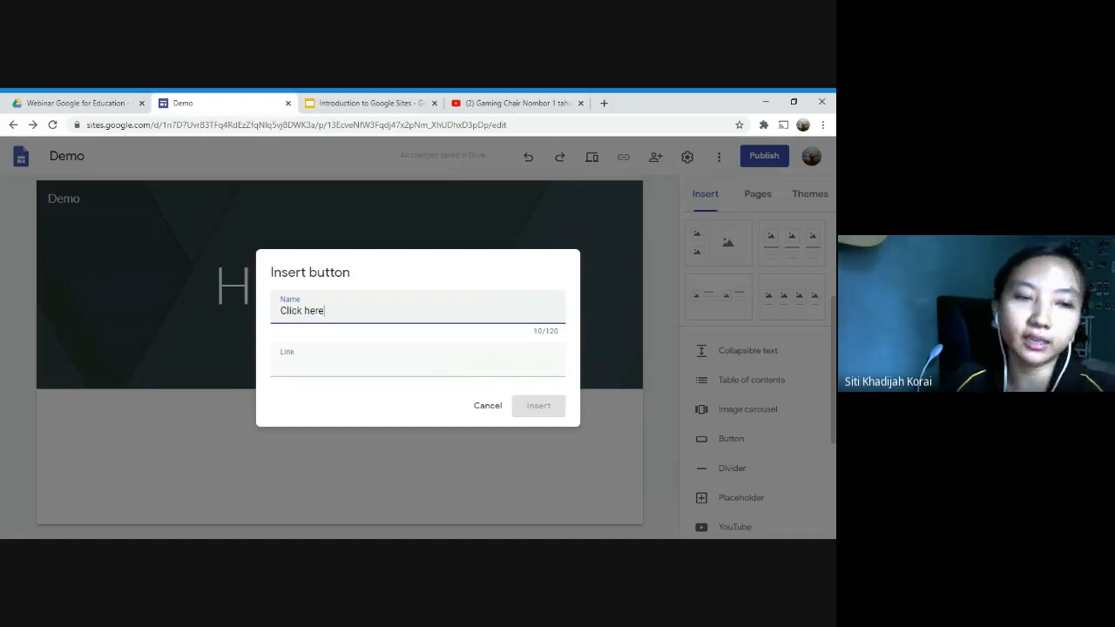
Step: Copy the web address of the gaming chair review video from YouTube and return to the unfinished button on the Demo site
click(381, 349)
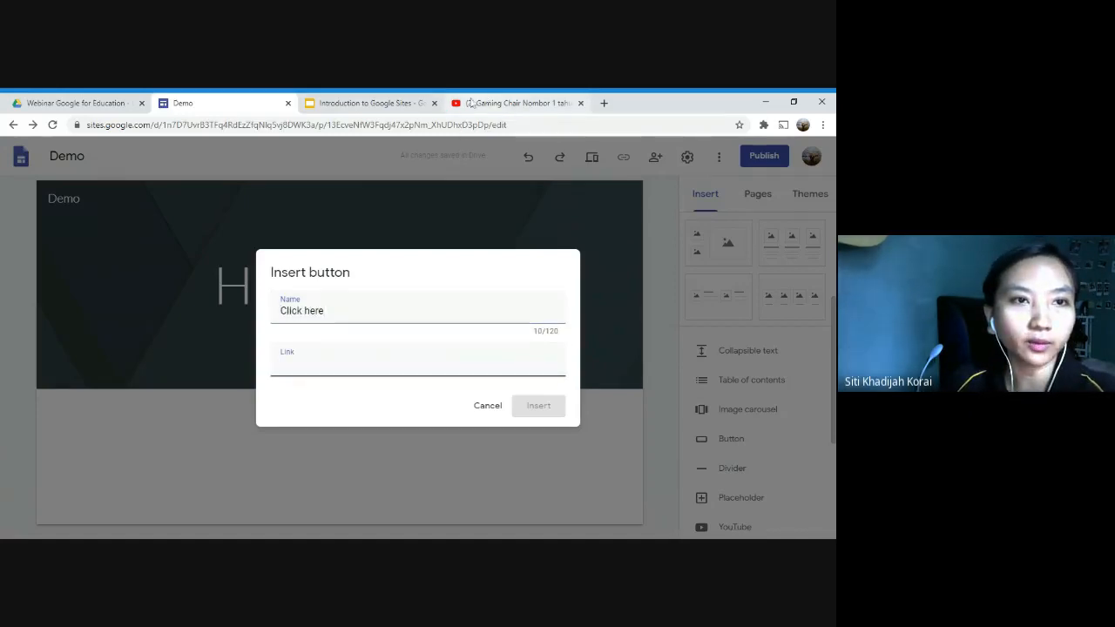
click(470, 103)
click(496, 126)
key(ctrl+c)
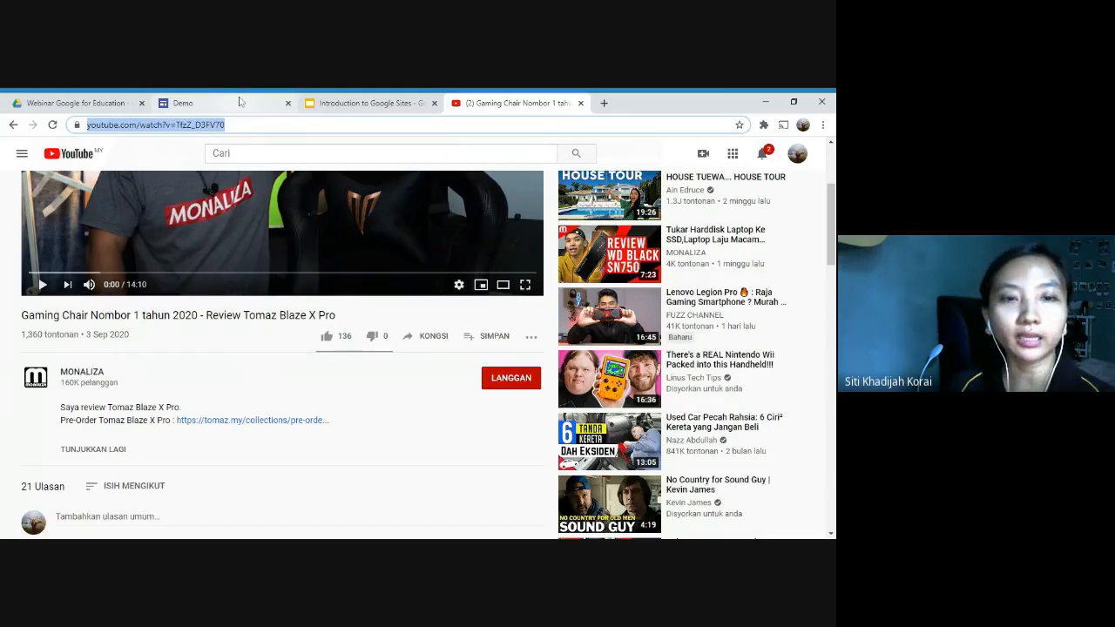
click(353, 102)
click(244, 104)
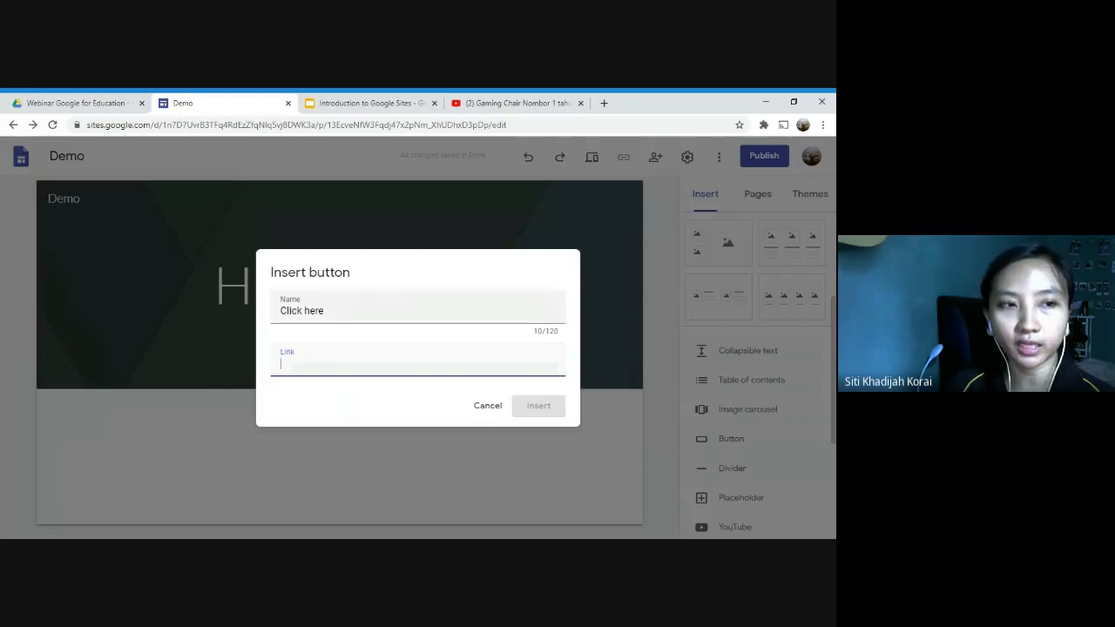
click(342, 311)
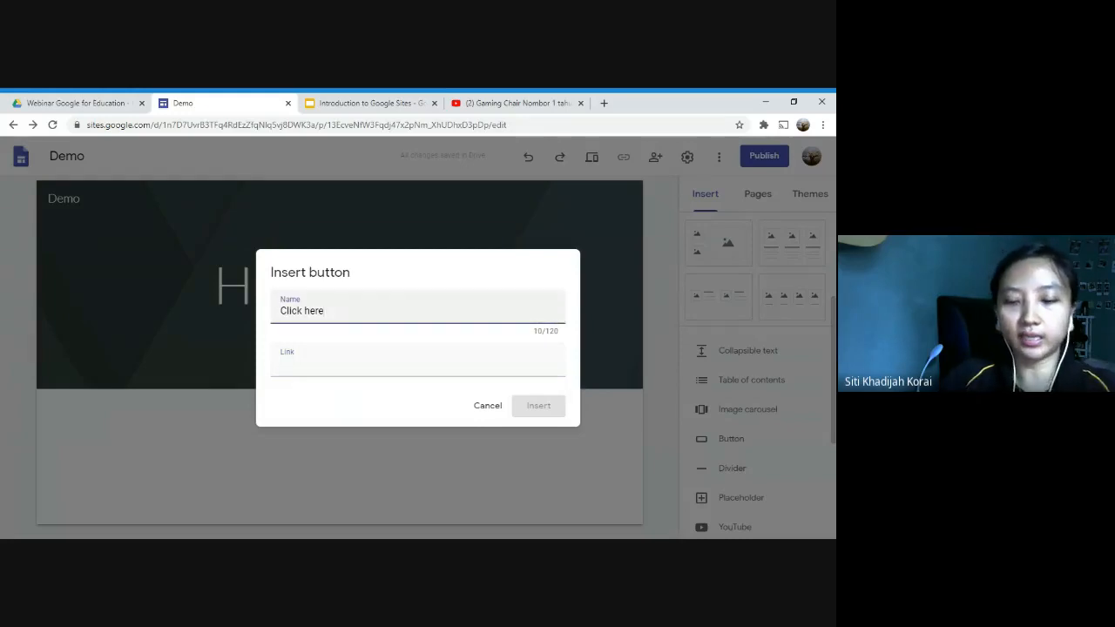
text((you)
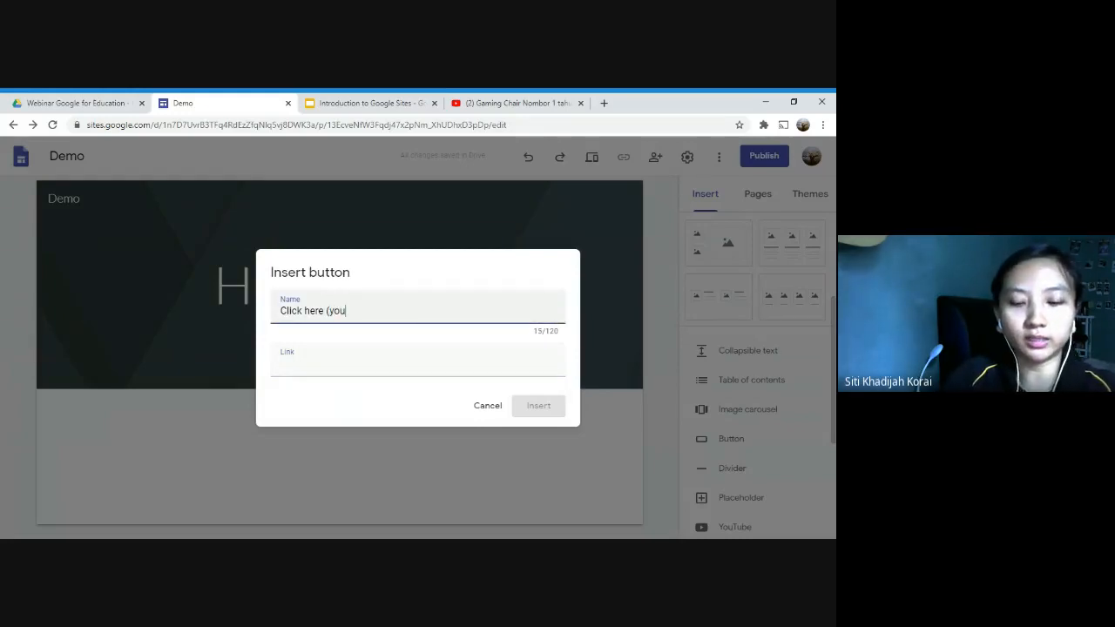
text(Tube)
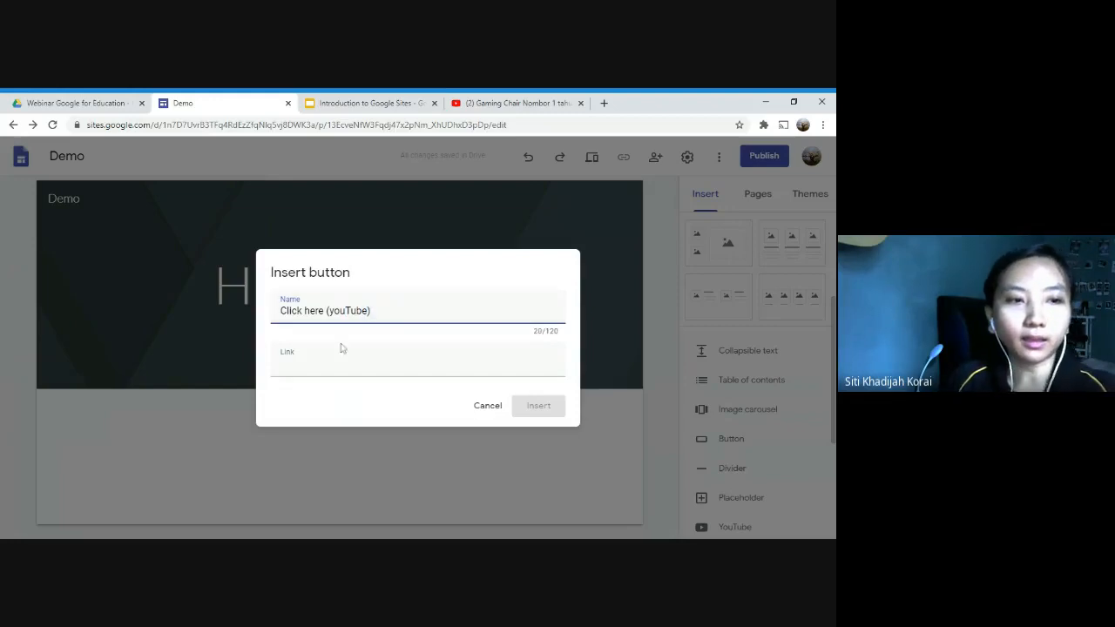
key(ctrl+v)
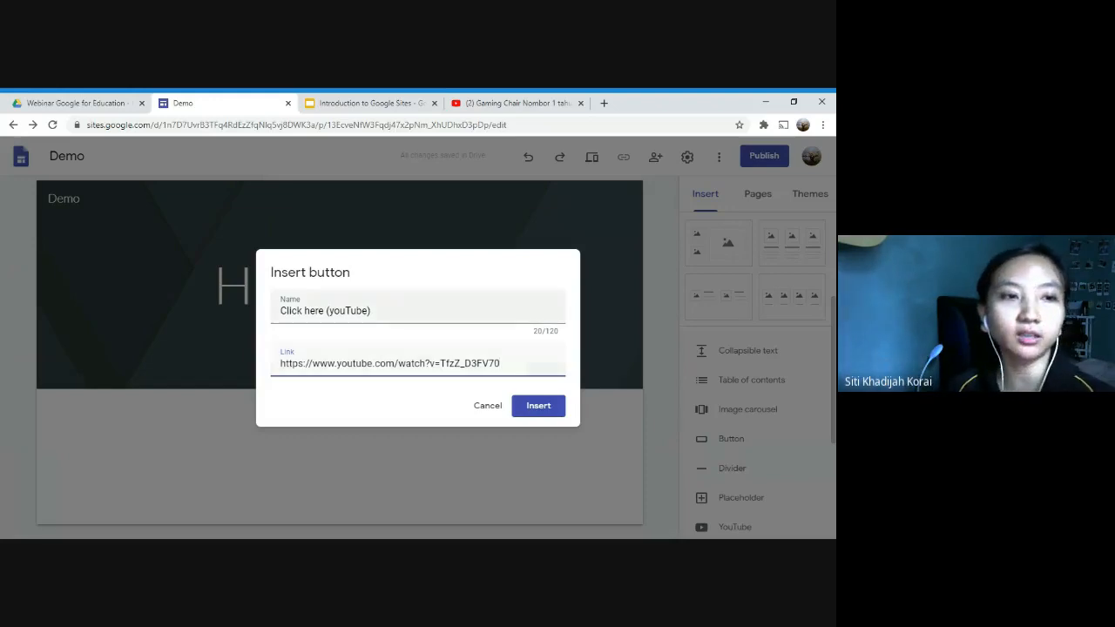
click(538, 405)
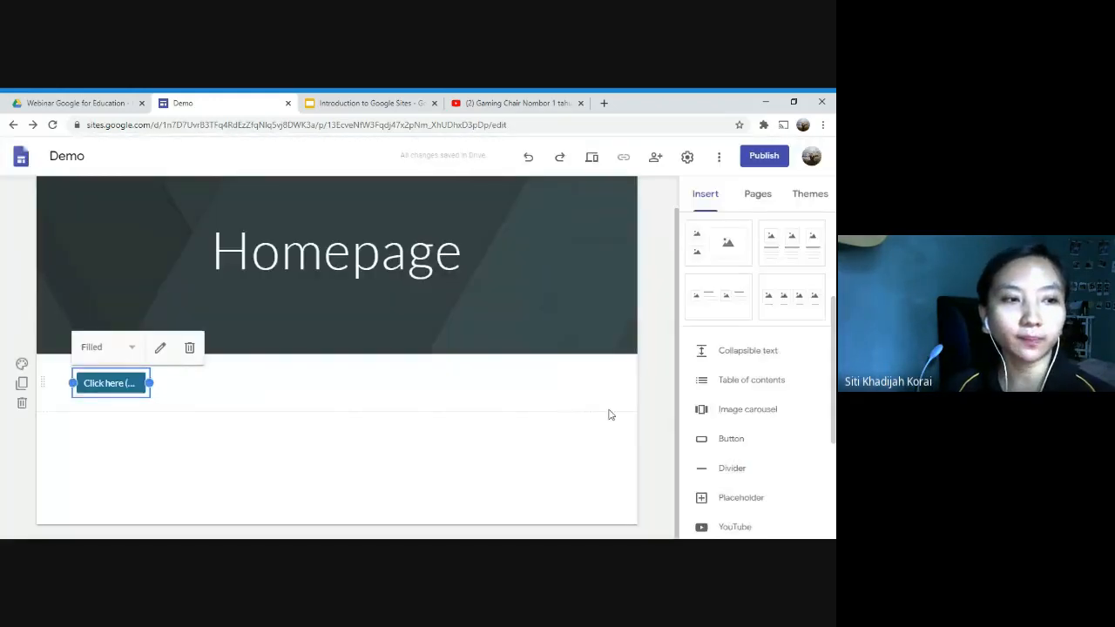
click(654, 392)
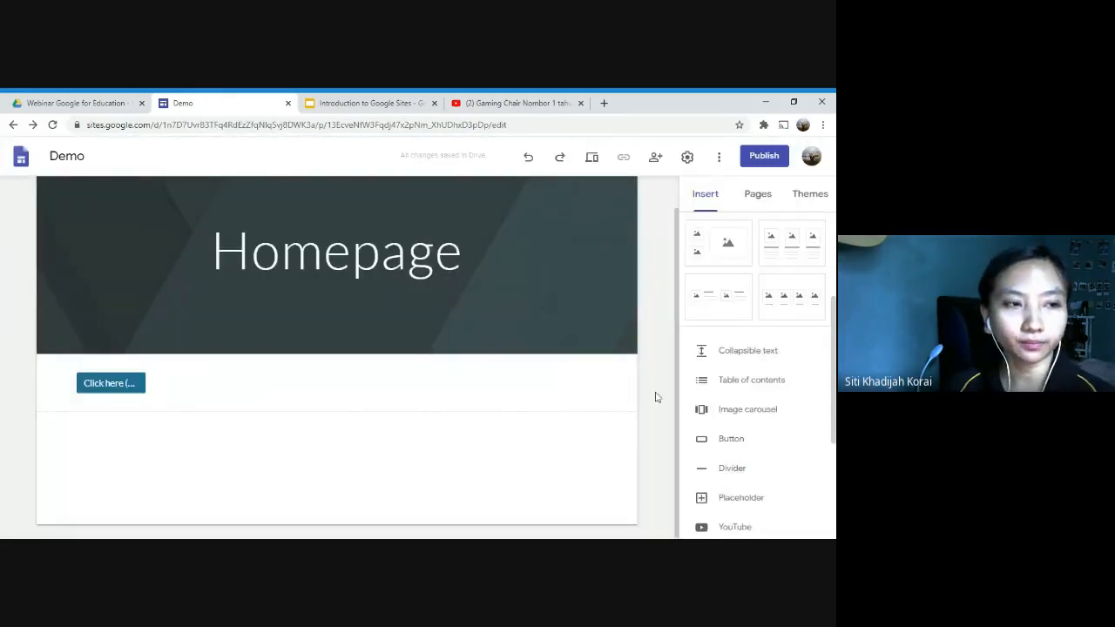
Step: Preview the homepage, test the button's link and pause the opened video, close both YouTube pages, and exit the preview
click(598, 157)
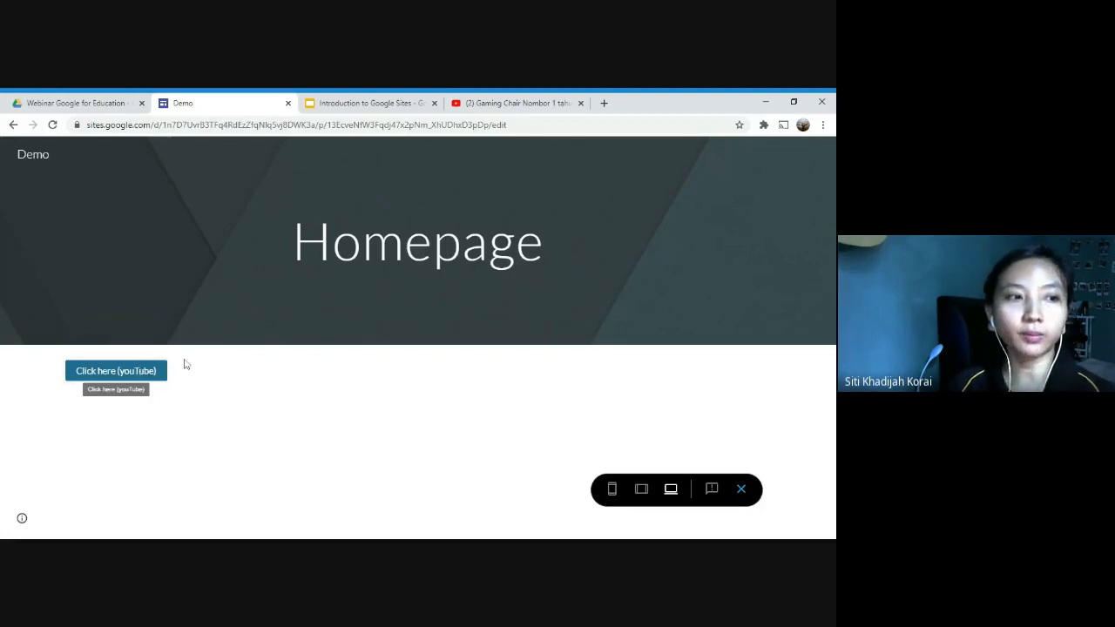
click(142, 373)
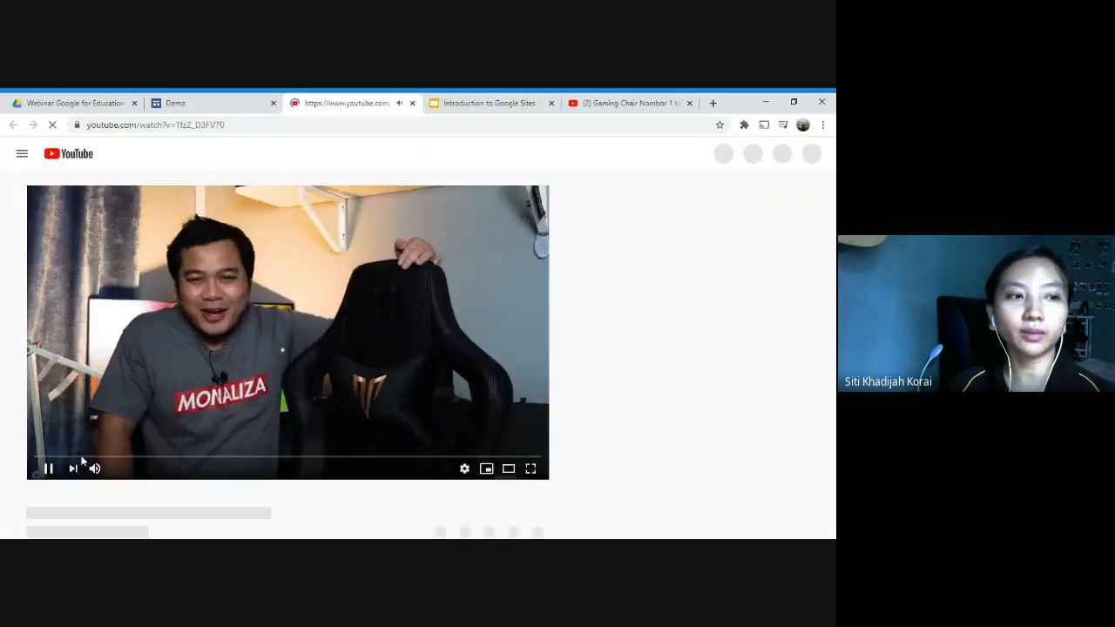
click(368, 311)
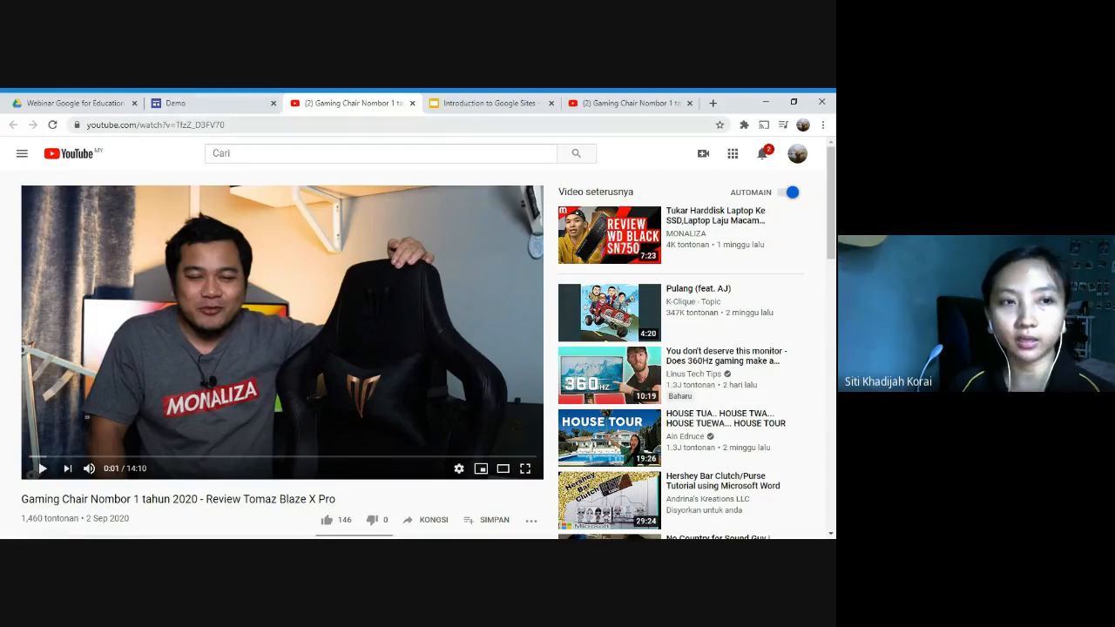
click(413, 102)
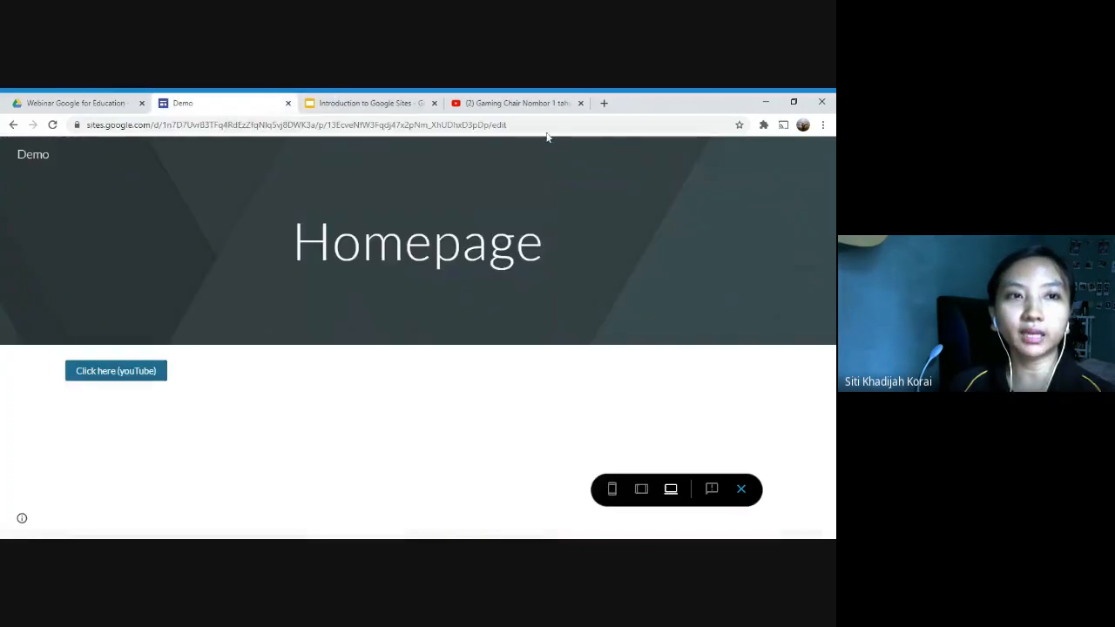
click(581, 103)
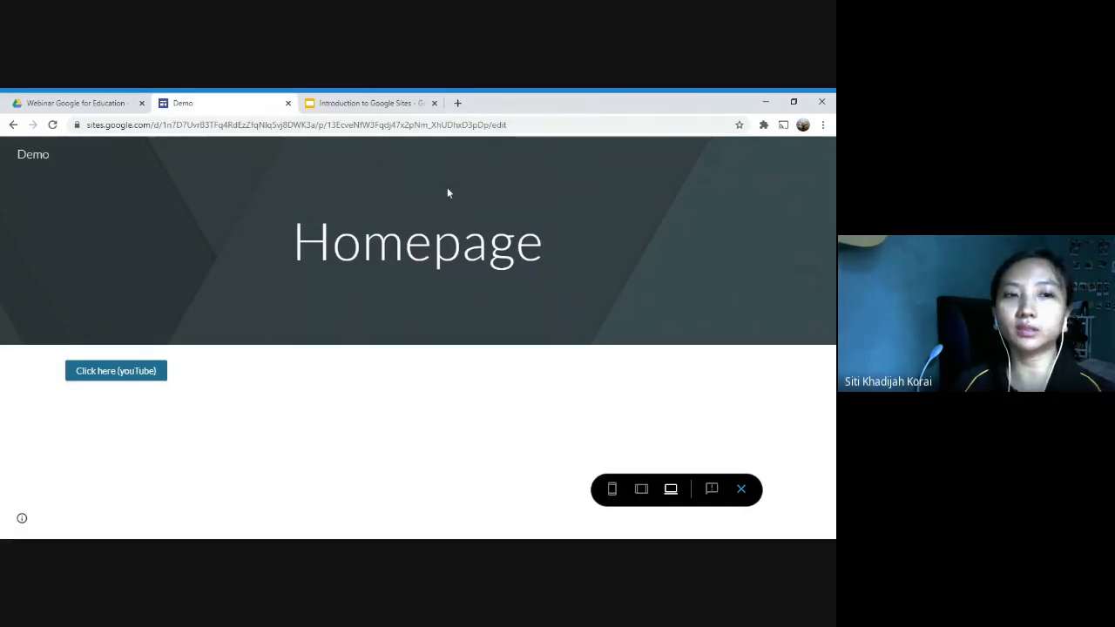
click(741, 489)
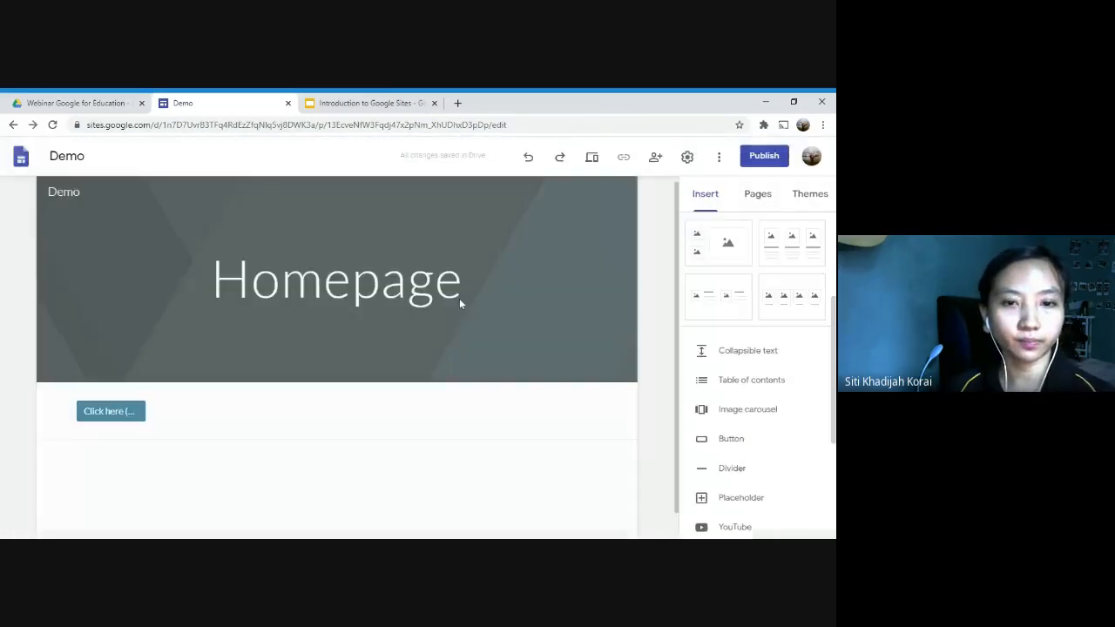
Step: Switch to the Google Slides presentation, go to the "Create Page, Sub-Page" slide, and open the presenting options
click(364, 103)
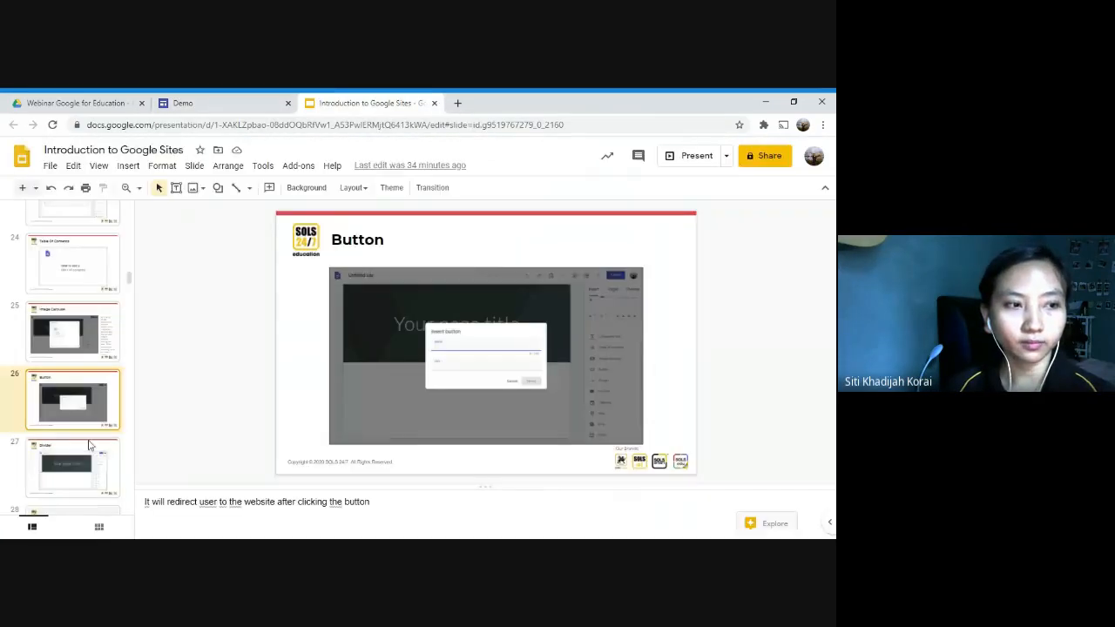
click(89, 446)
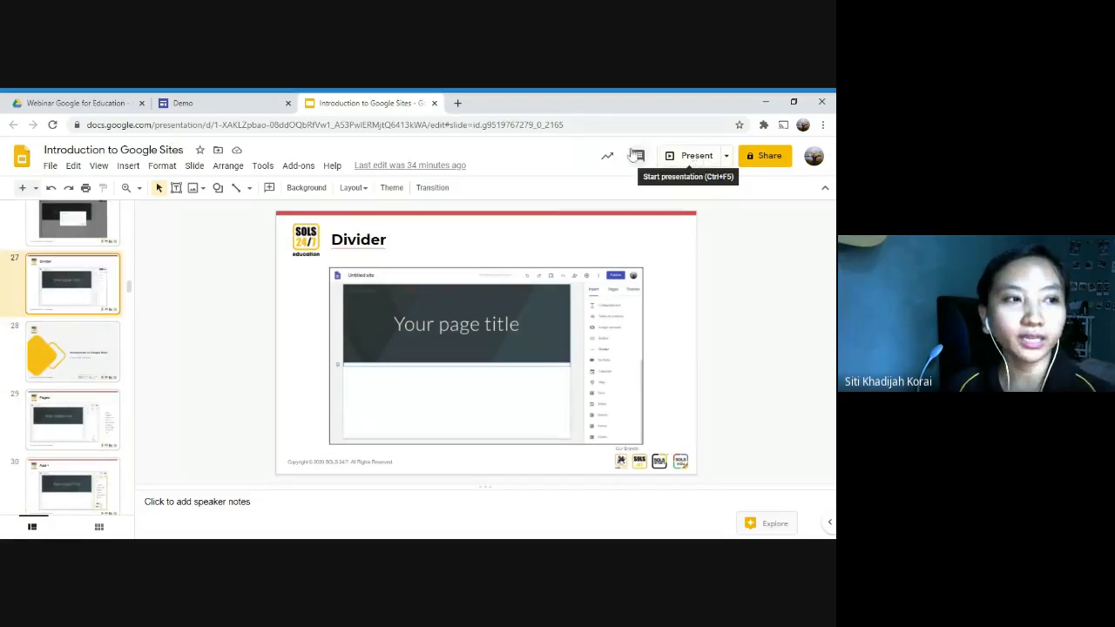
key(Down)
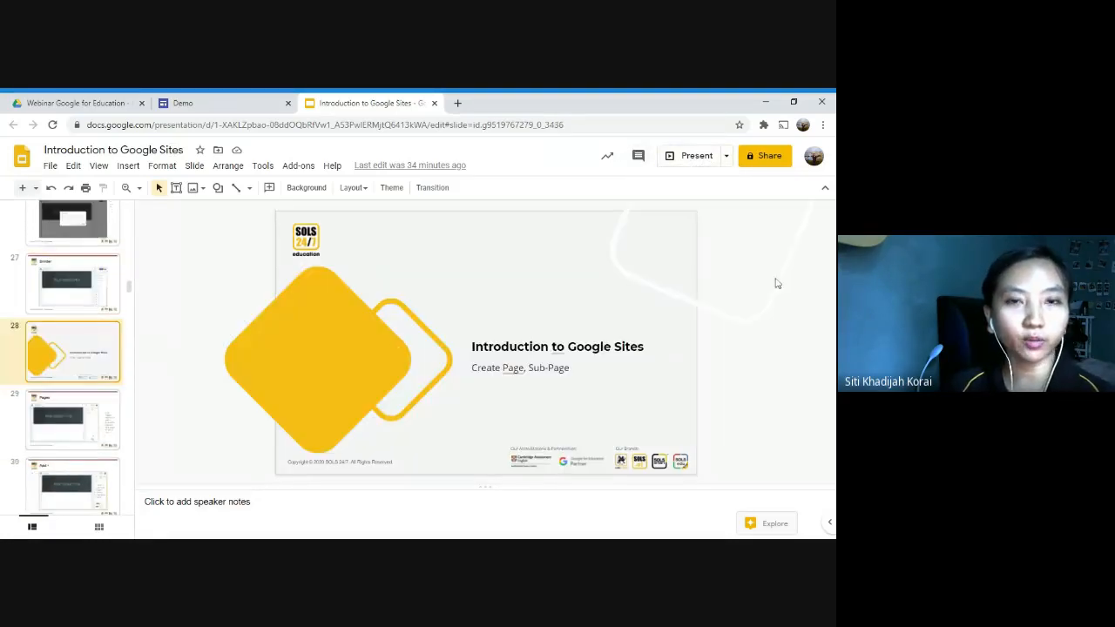
click(726, 157)
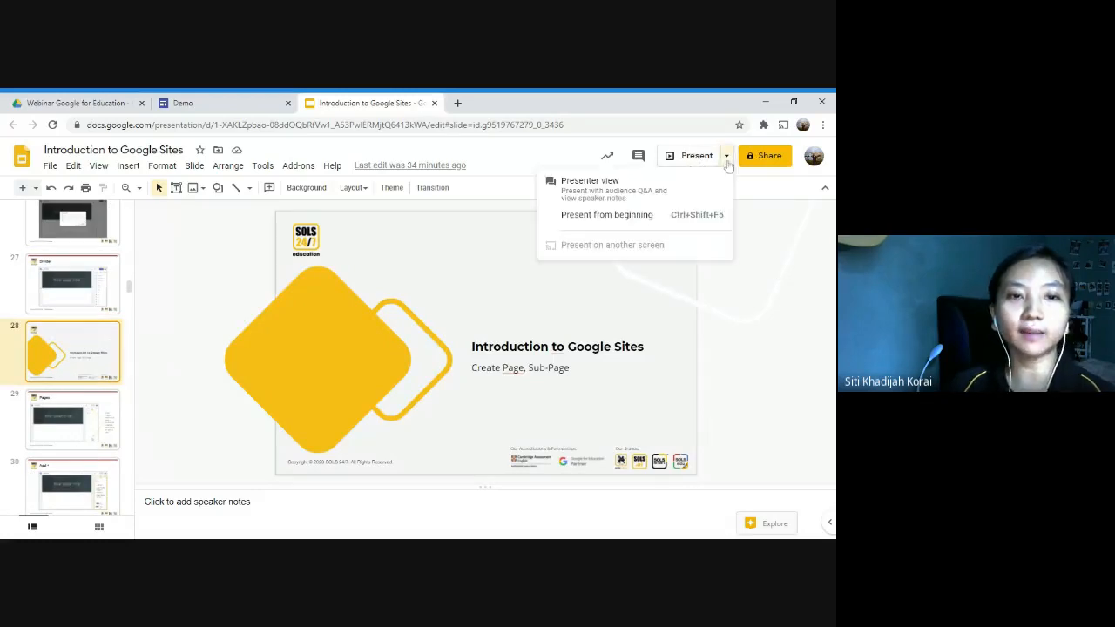
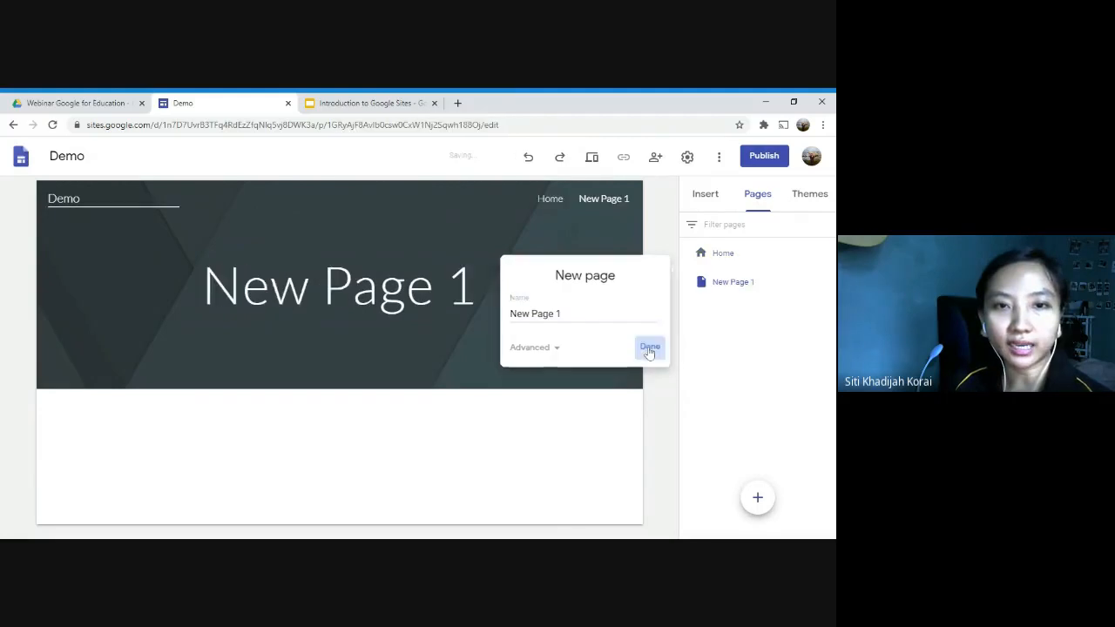
Step: Add another page named "New Page 2" to the Demo site
click(757, 499)
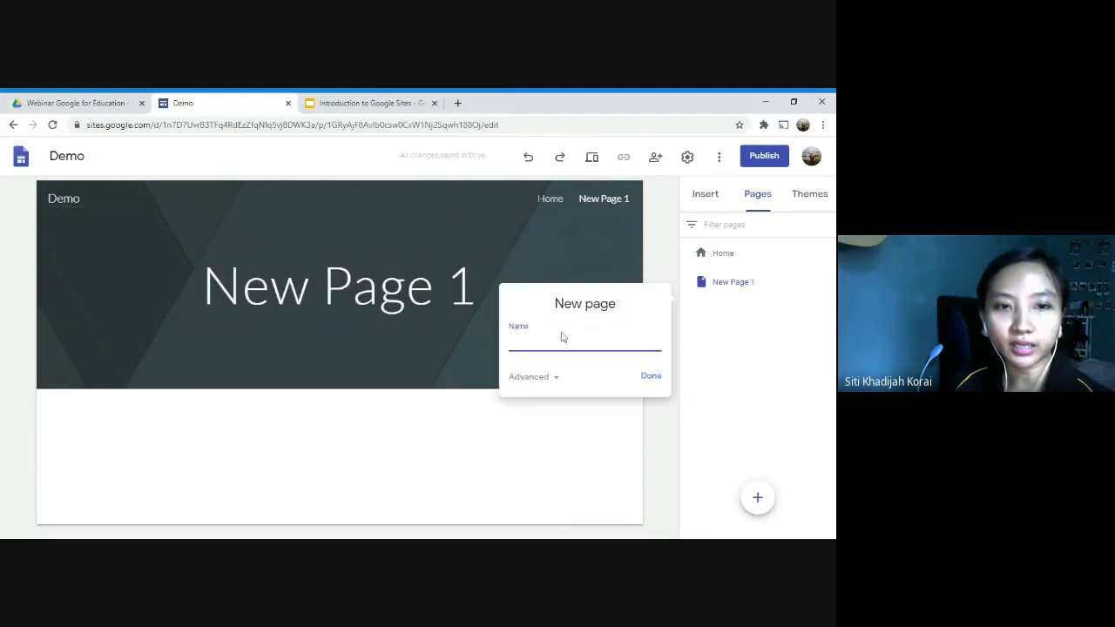
text(new)
key(BackSpace)
key(BackSpace)
key(BackSpace)
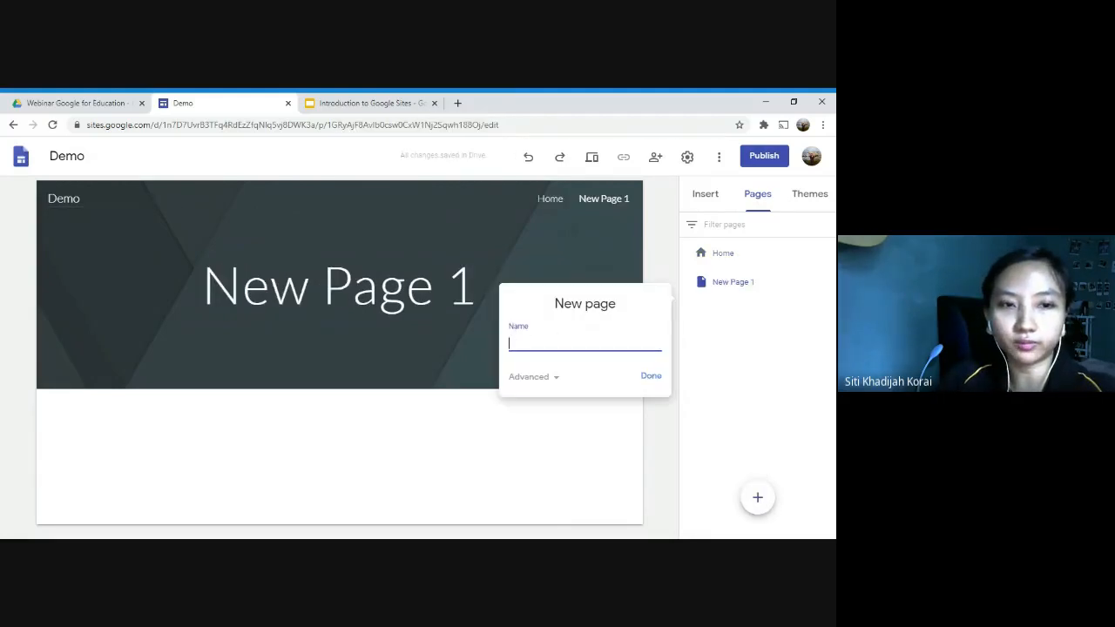
text(new)
key(BackSpace)
key(BackSpace)
key(BackSpace)
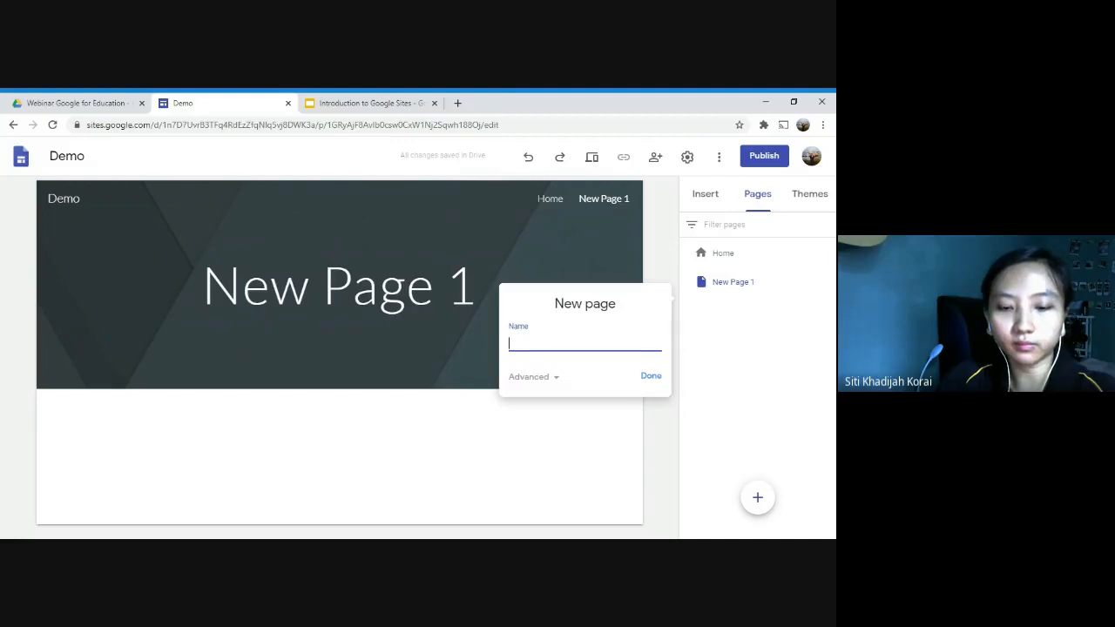
text(New pa)
key(BackSpace)
key(BackSpace)
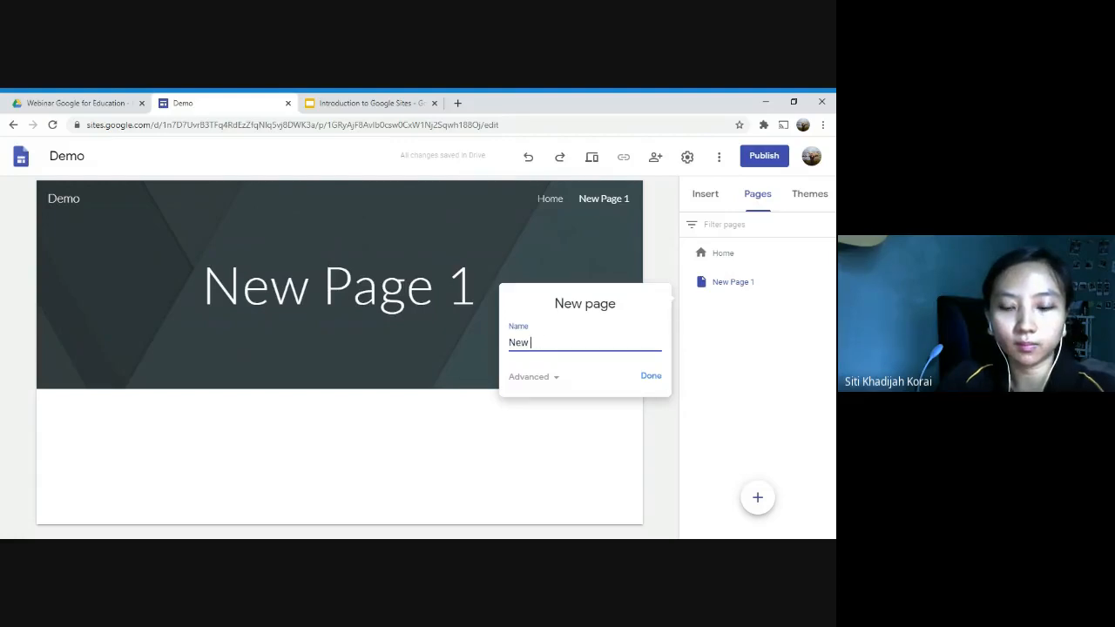
text(Page 2)
key(Return)
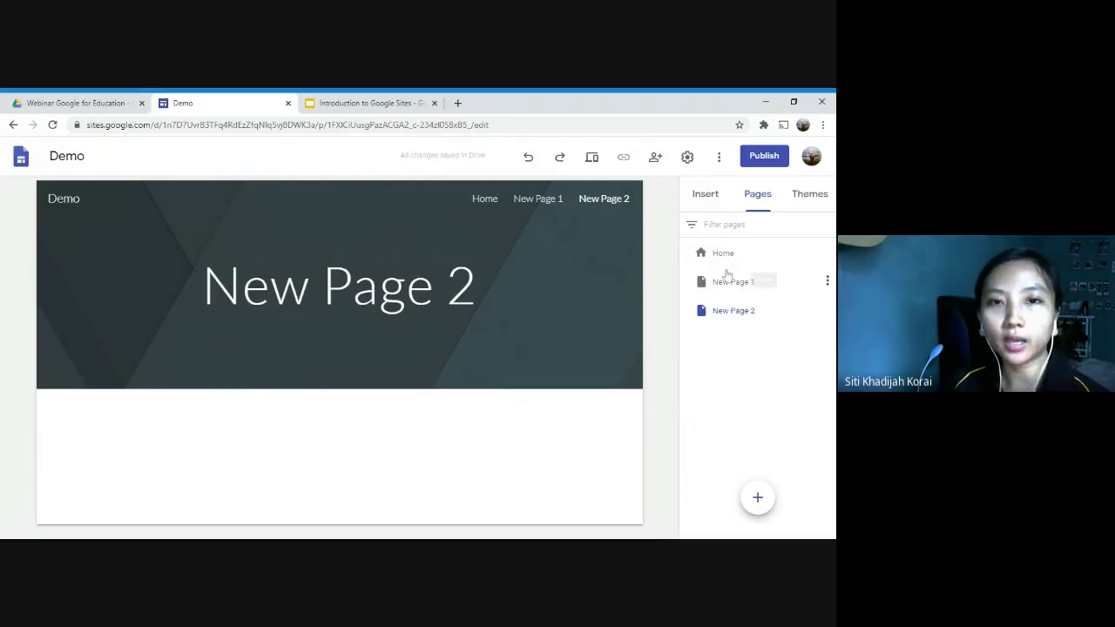
Step: Preview the site, visit Home, New Page 1 and New Page 2 through the site navigation, return to Home, and exit the preview
click(591, 159)
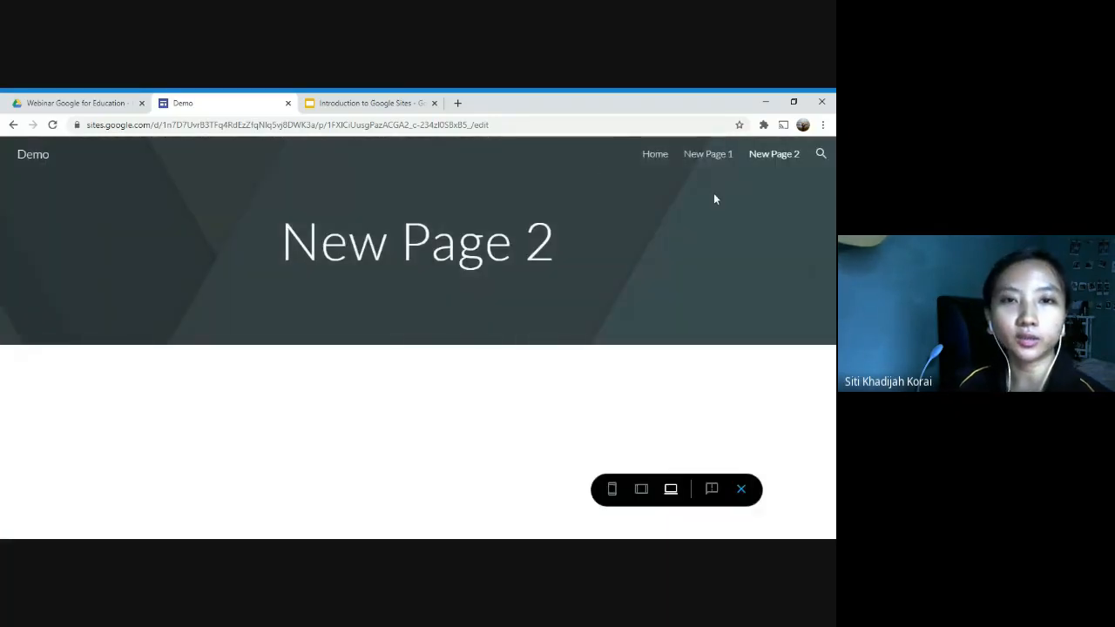
click(656, 156)
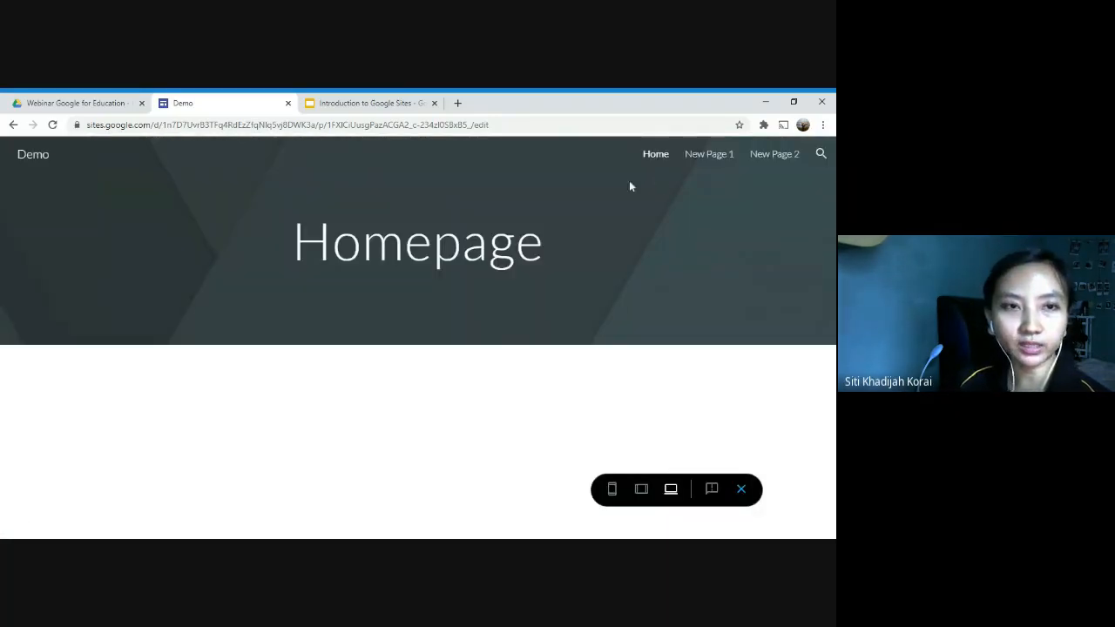
click(712, 153)
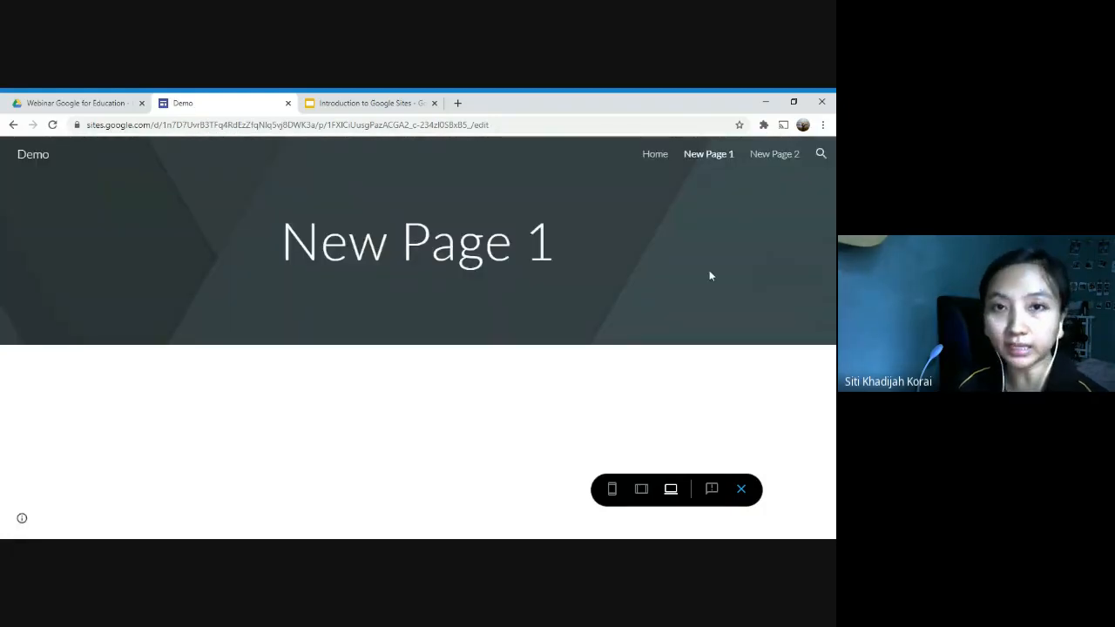
click(775, 161)
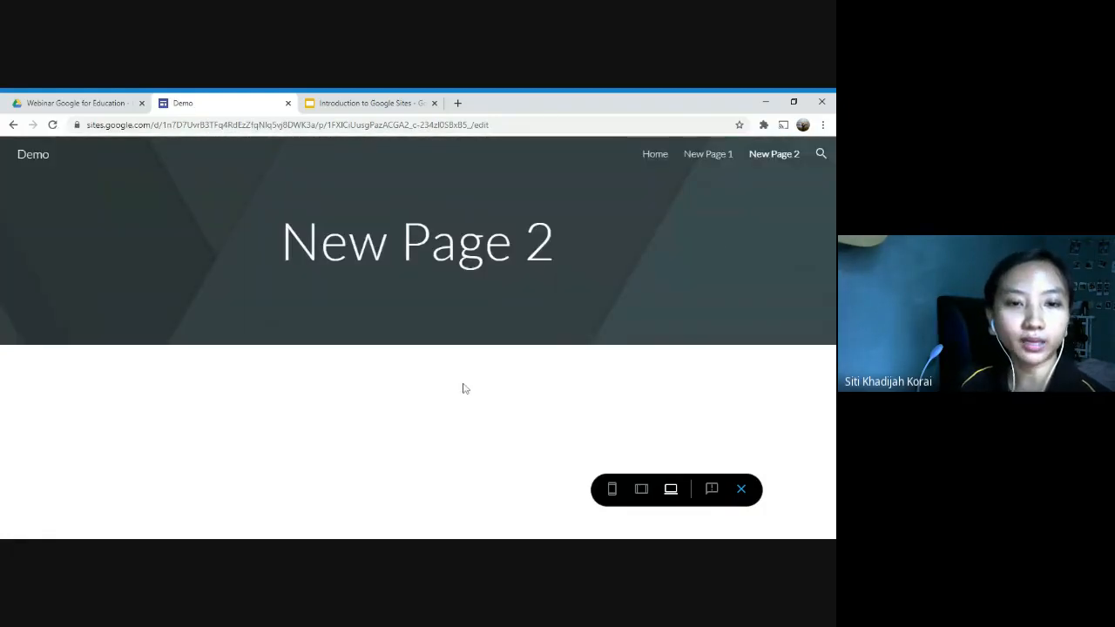
click(656, 162)
click(740, 485)
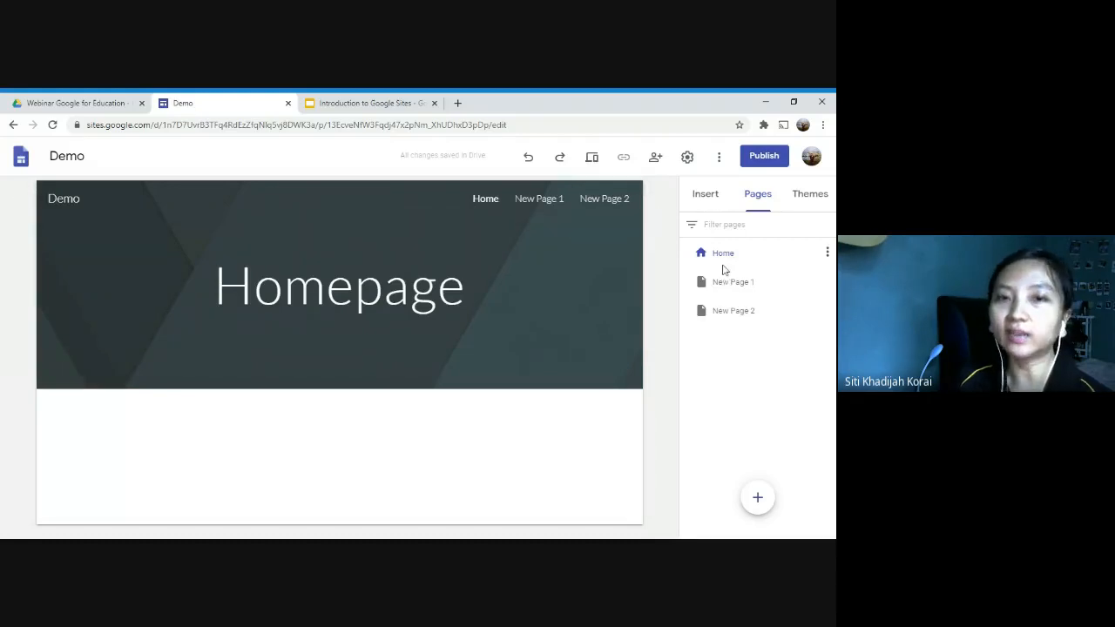
Step: Add a subpage named "Subpage 1" under New Page 2
click(750, 314)
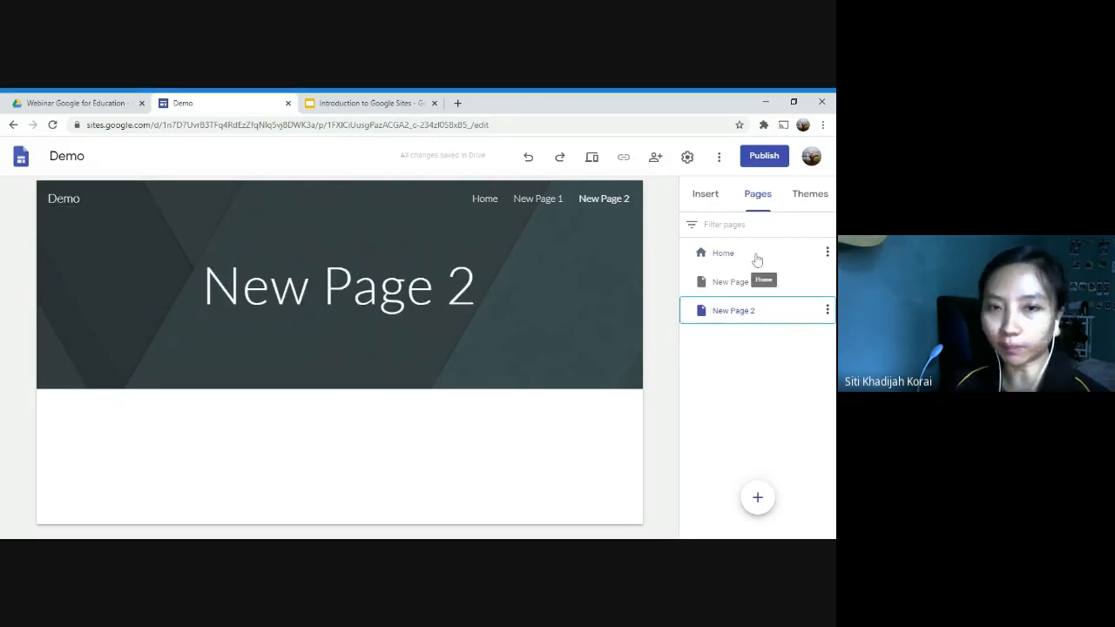
click(757, 256)
click(773, 286)
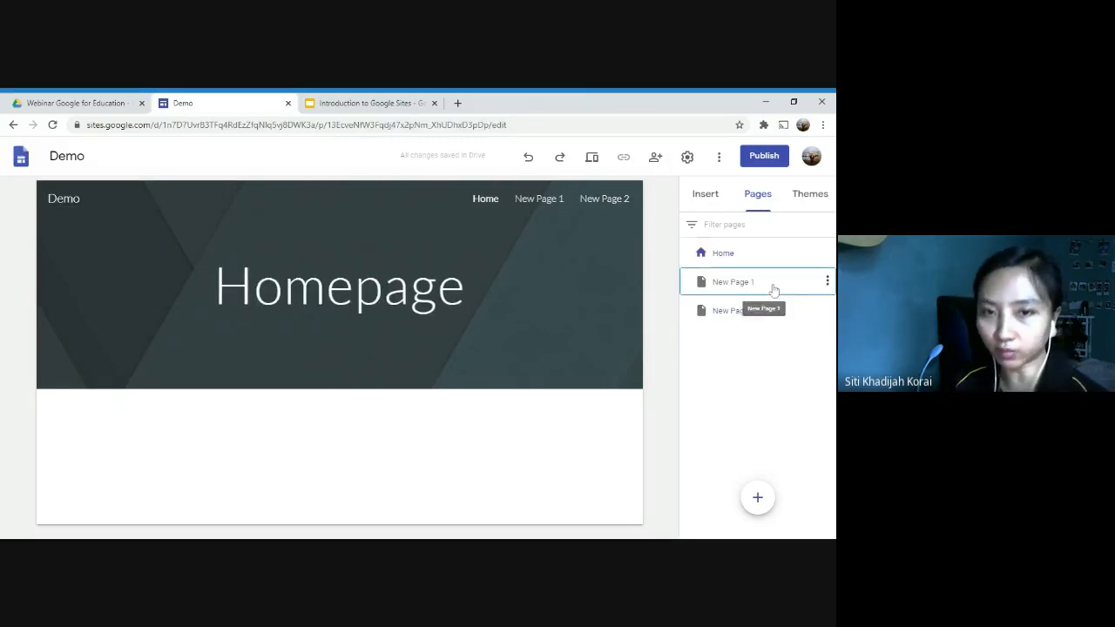
click(772, 310)
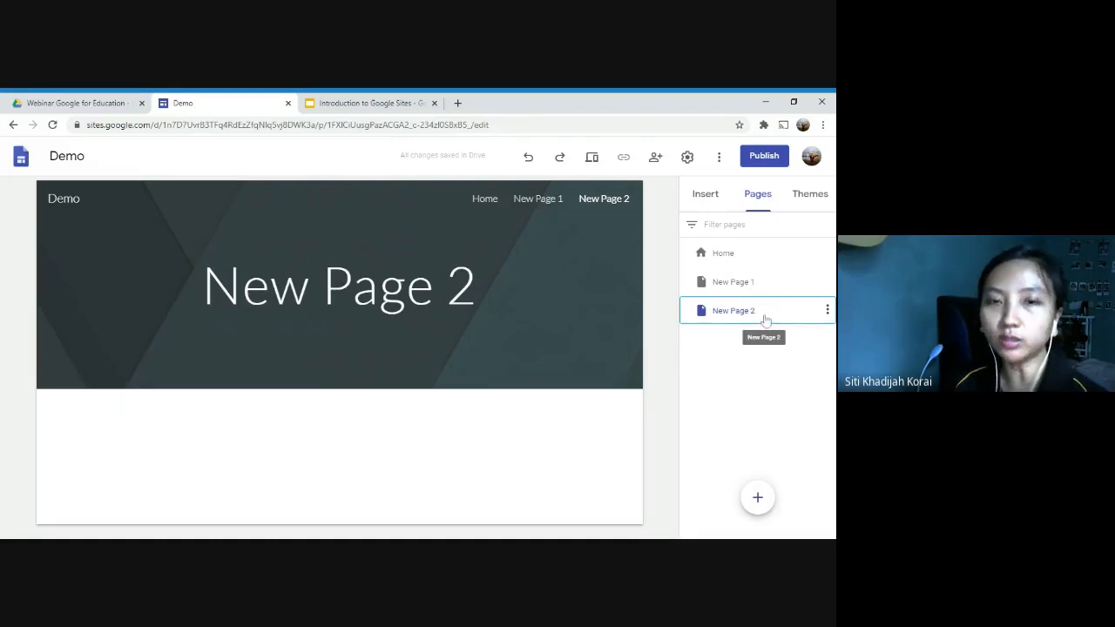
click(828, 312)
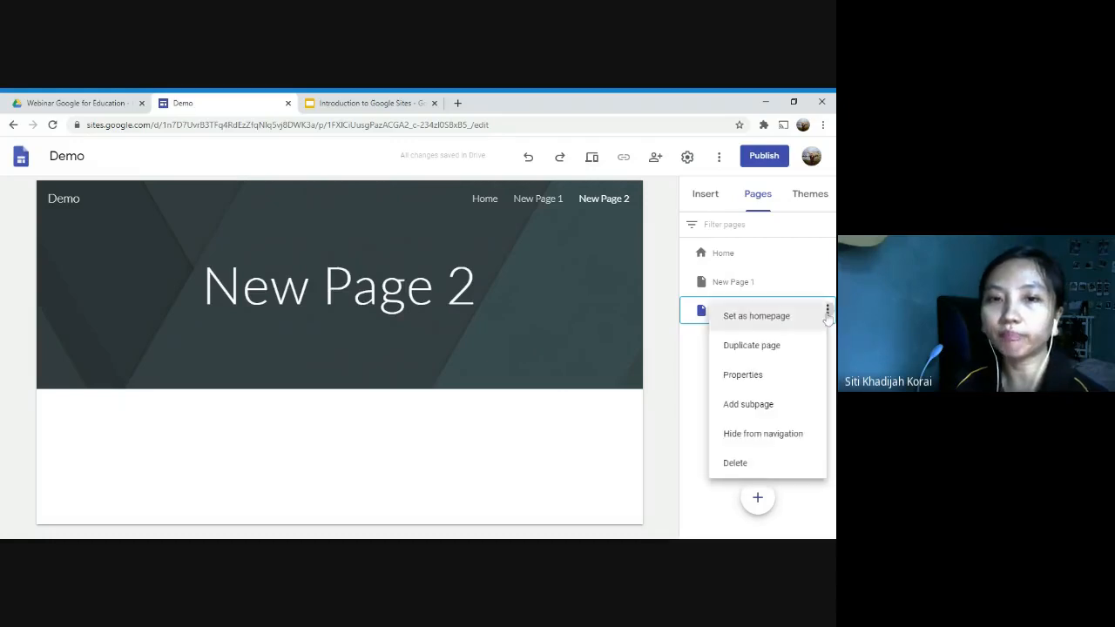
click(780, 407)
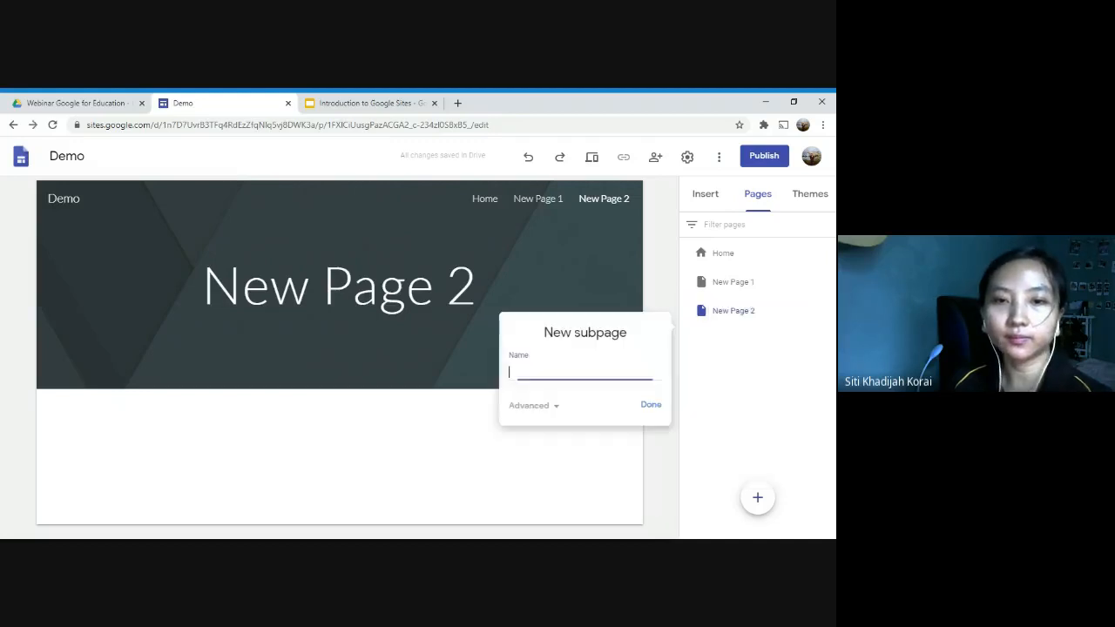
text(Subpage 1)
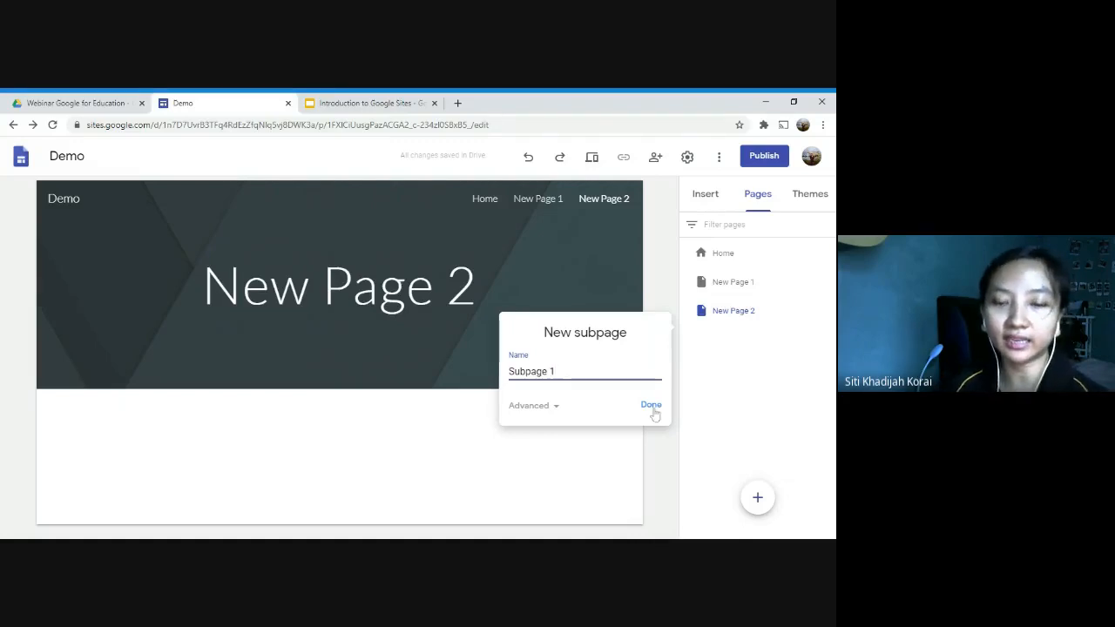
click(652, 405)
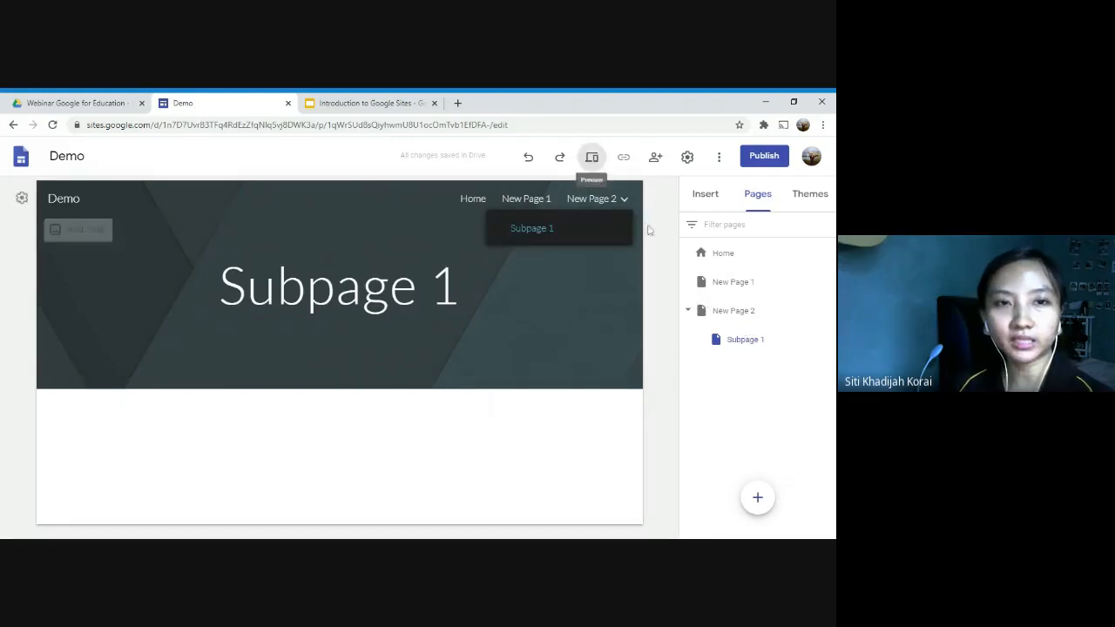
Step: Preview the site and test the navigation between New Page 2 and its nested Subpage 1
click(591, 156)
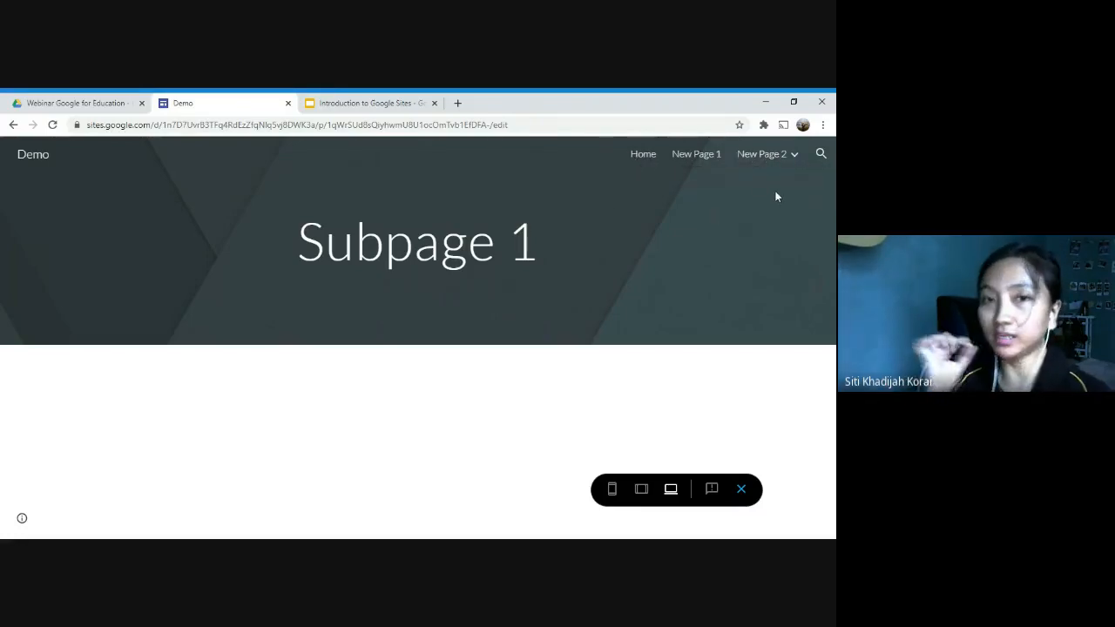
mouse_move(791, 167)
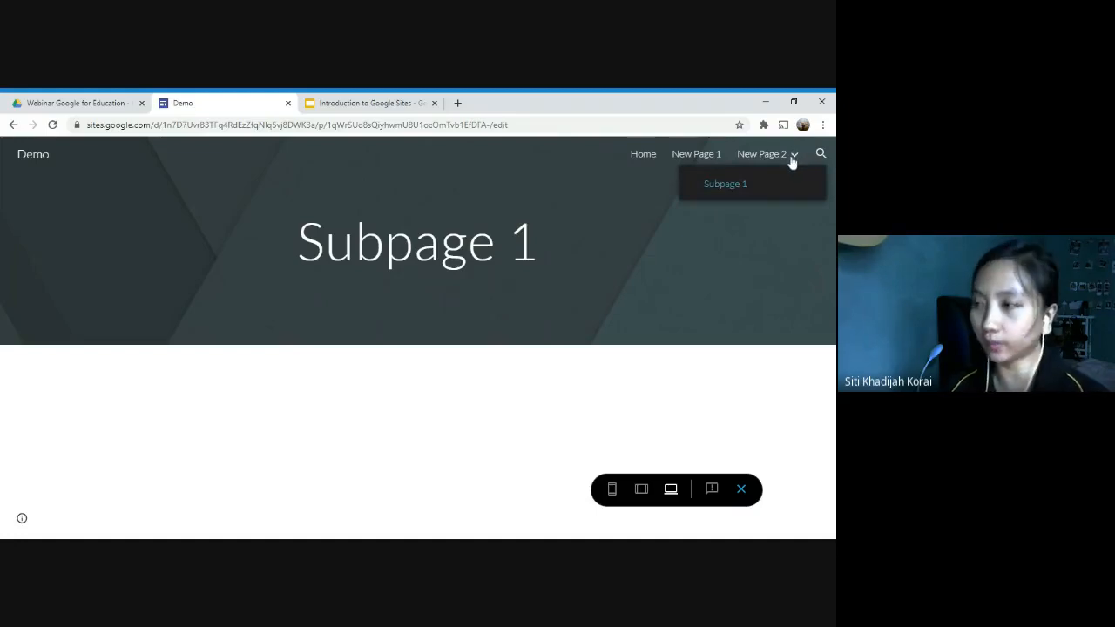
click(731, 188)
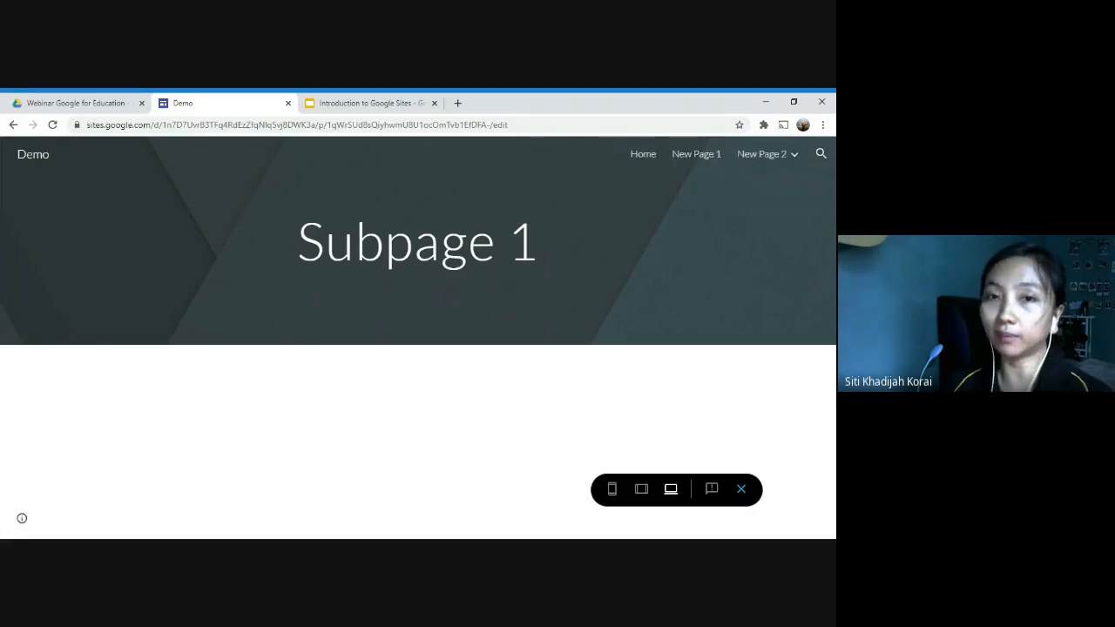
click(751, 155)
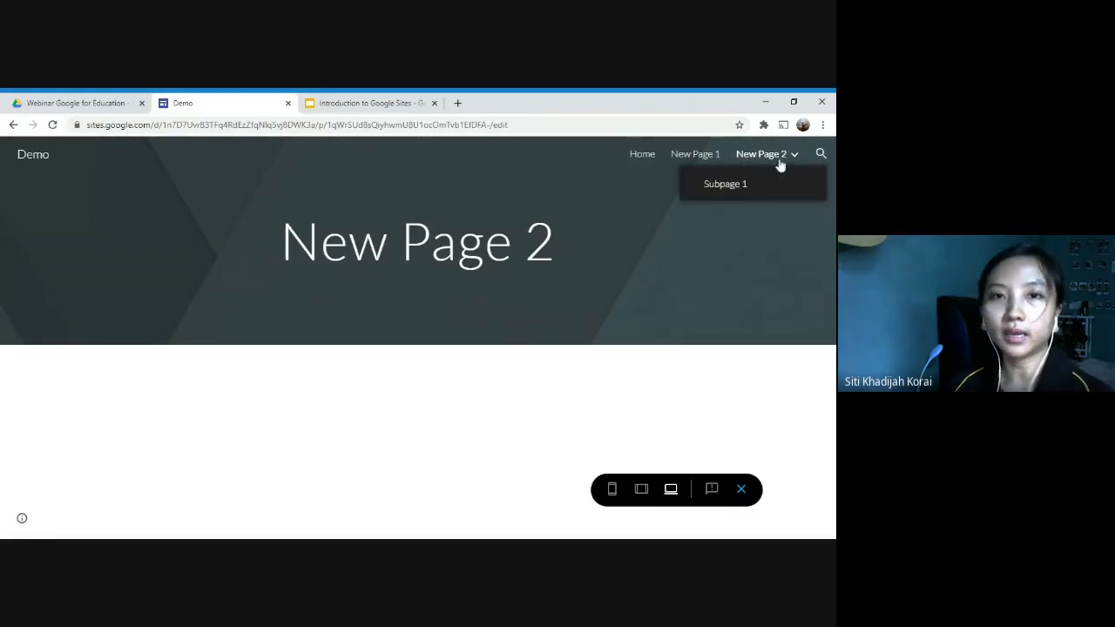
click(727, 187)
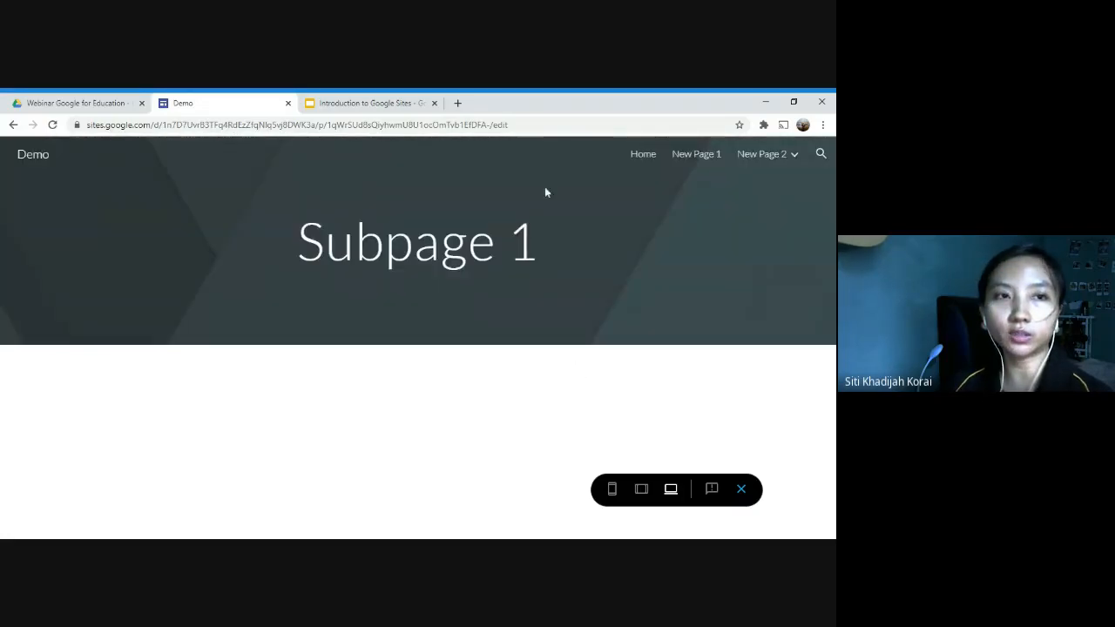
Step: Open the SOLS 24/7 Education website in a new tab and examine its Classes page and Digital Skills subpage as a navigation example
click(458, 103)
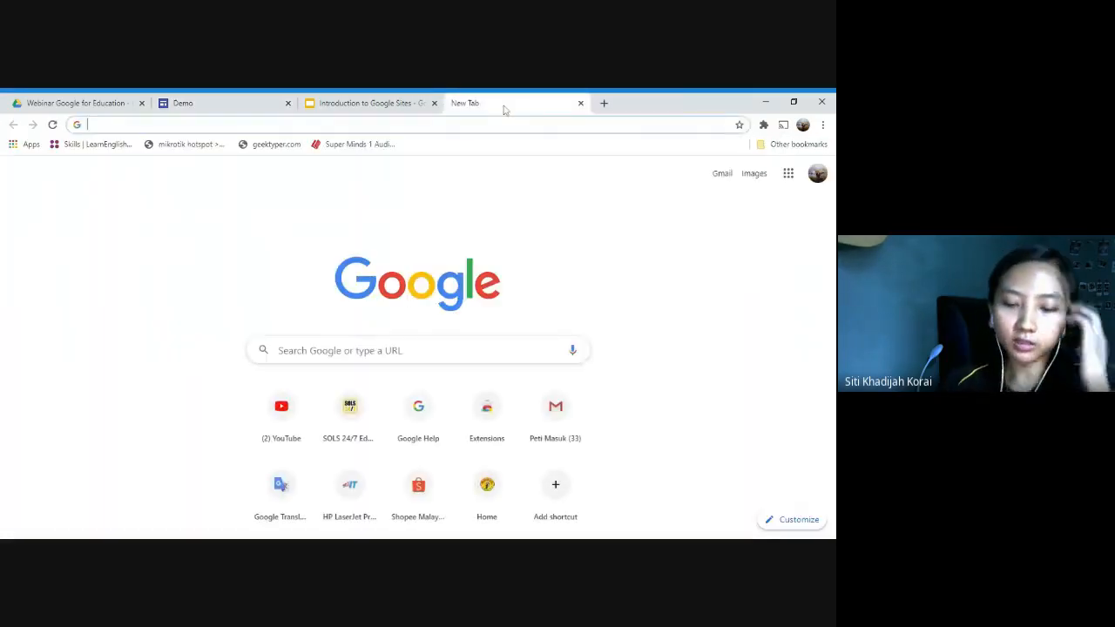
text(sols247.org/education/)
key(Return)
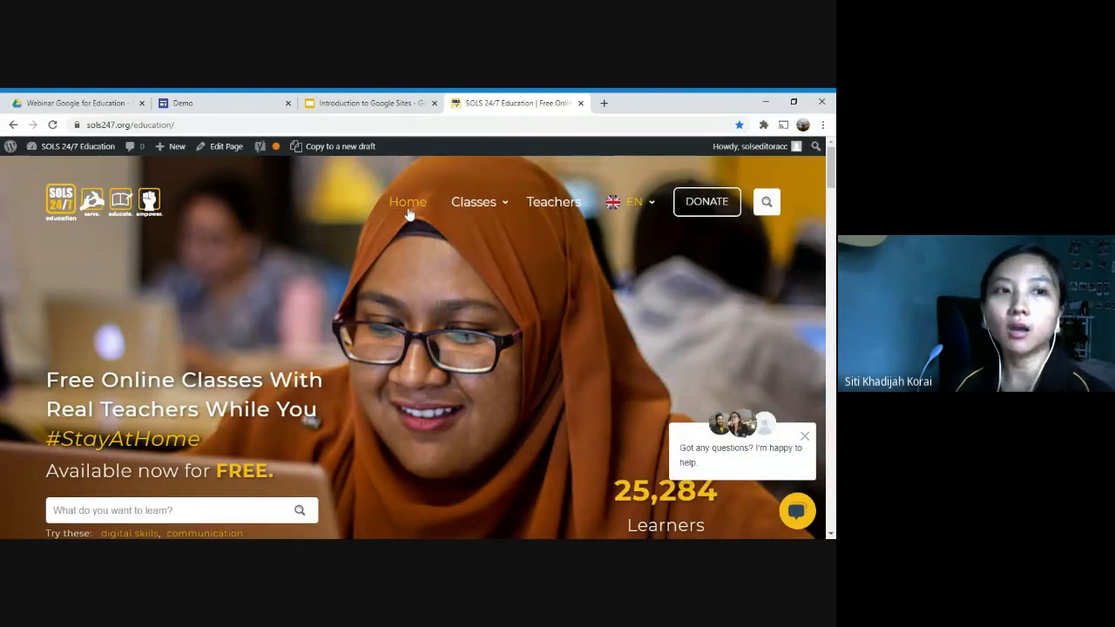
mouse_move(475, 206)
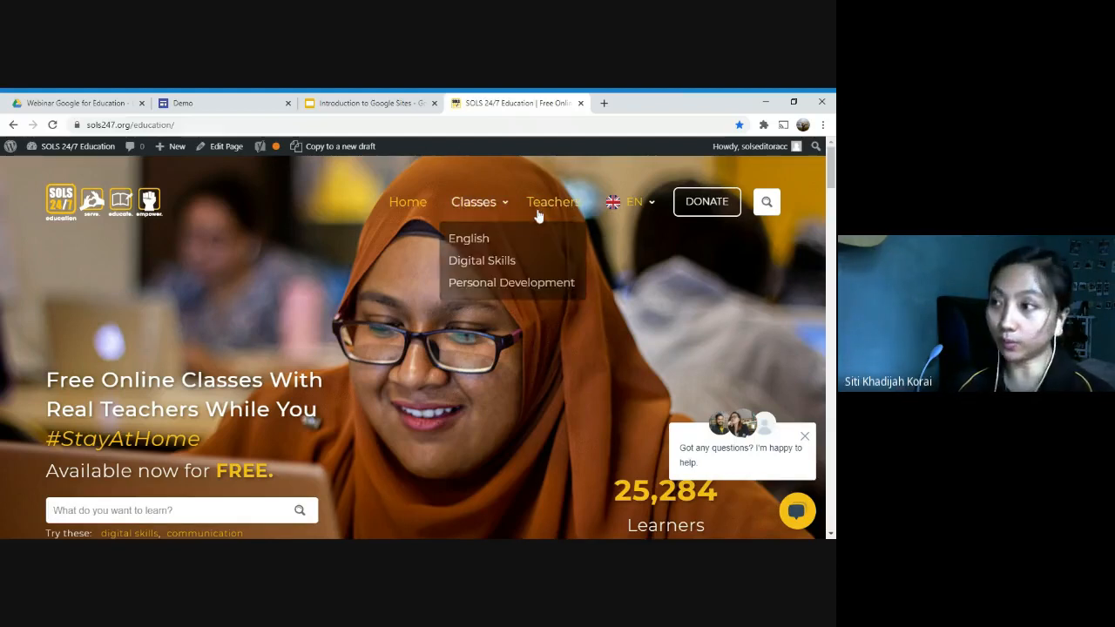
click(479, 202)
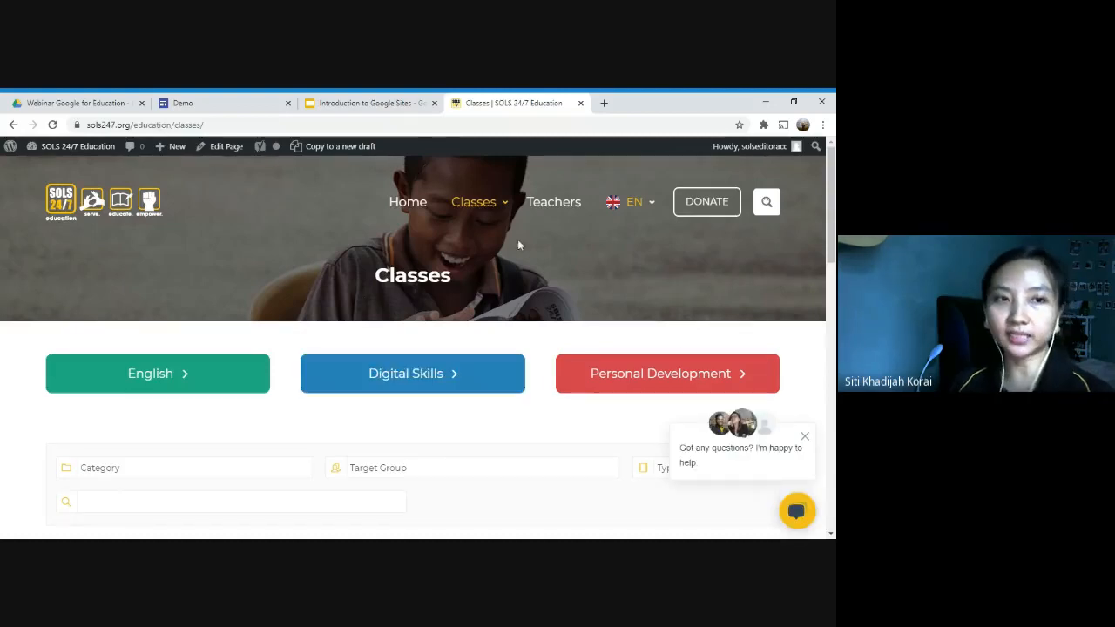
mouse_move(505, 205)
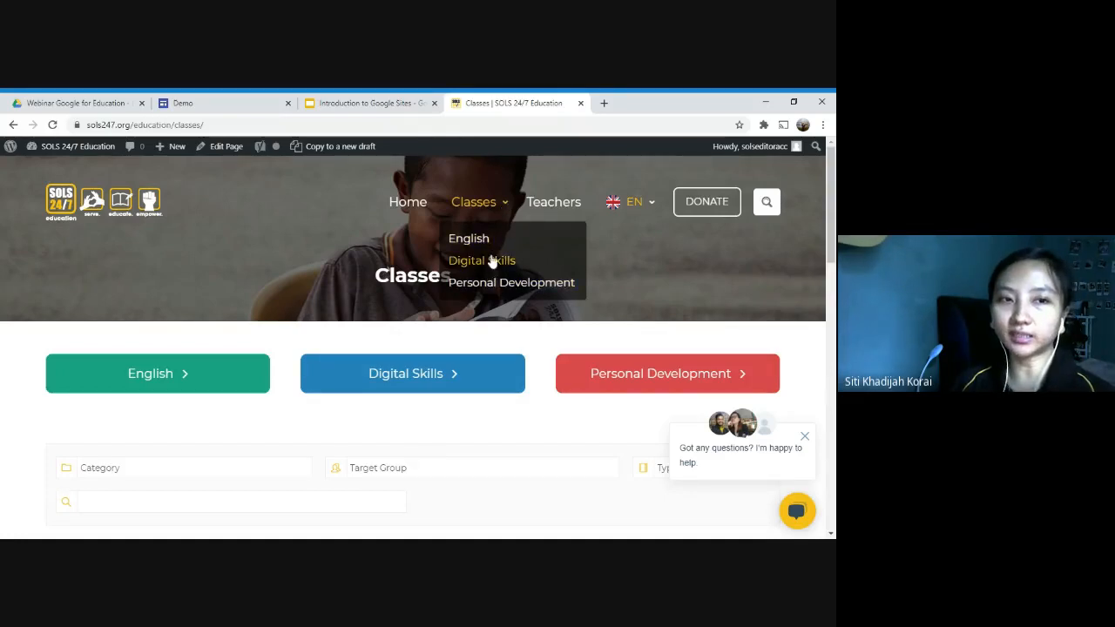
click(489, 263)
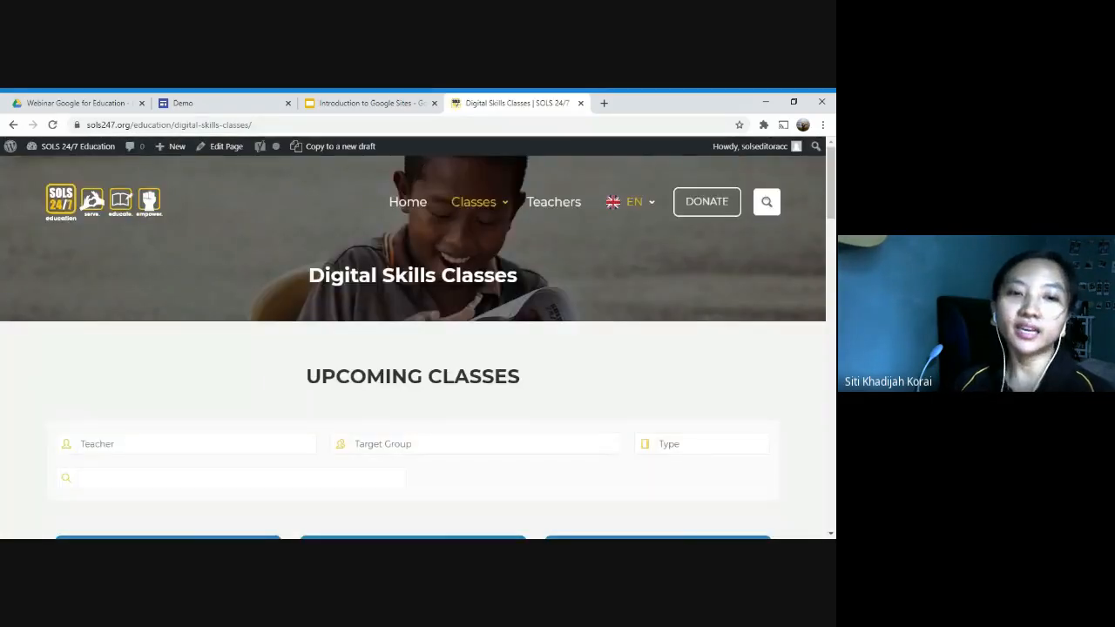
scroll(507, 367, down, 3)
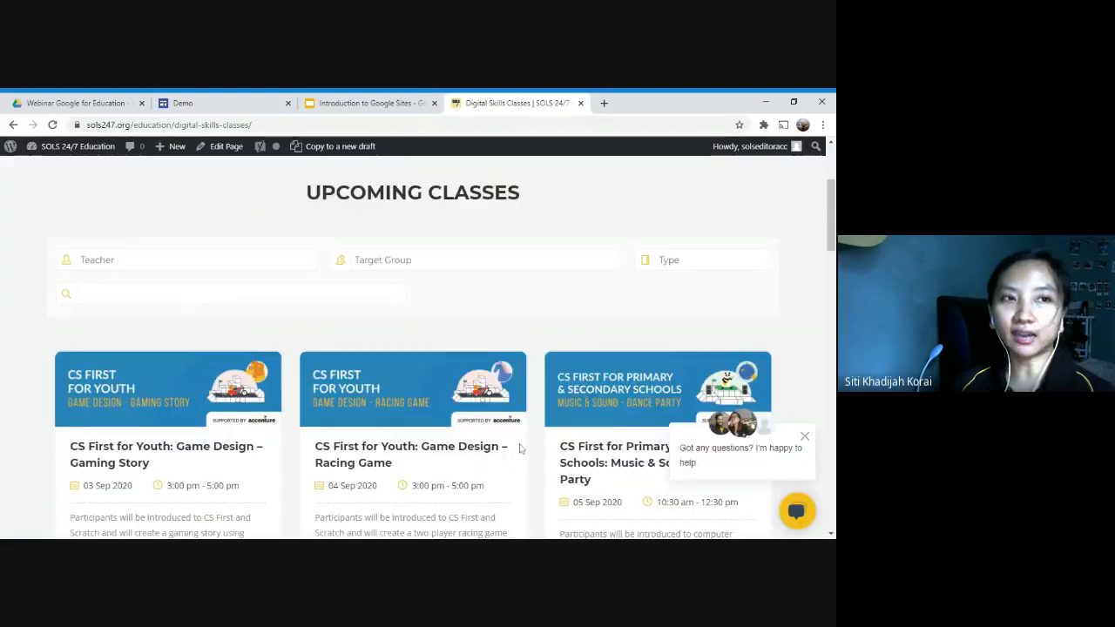
scroll(368, 294, up, 3)
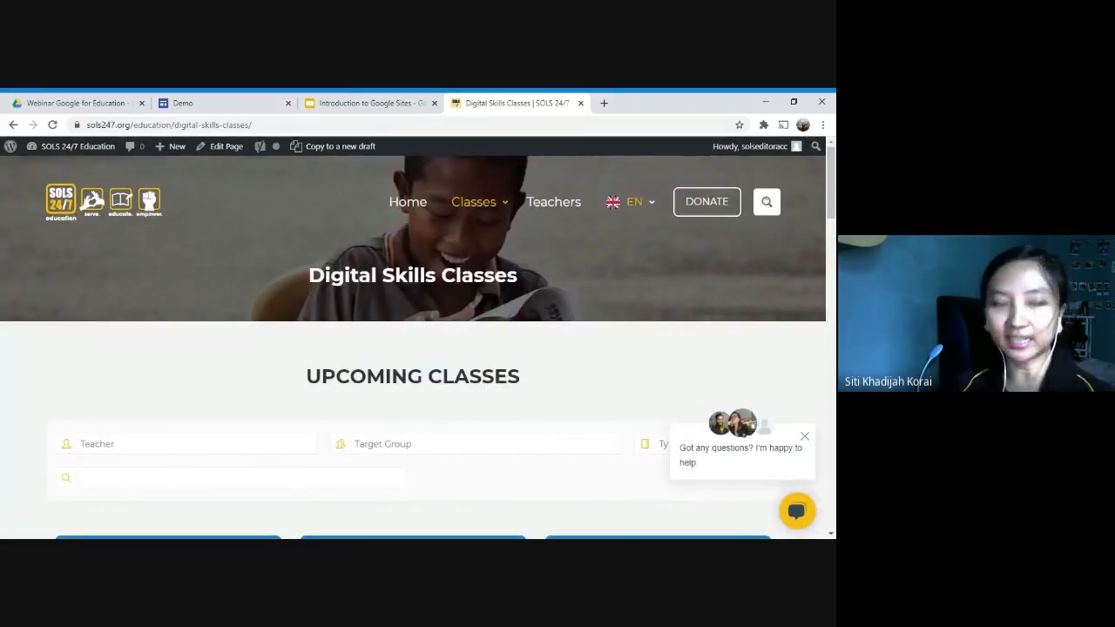
Step: Return to the Demo site preview, and switch to the Introduction to Google Sites presentation in Google Slides
click(242, 105)
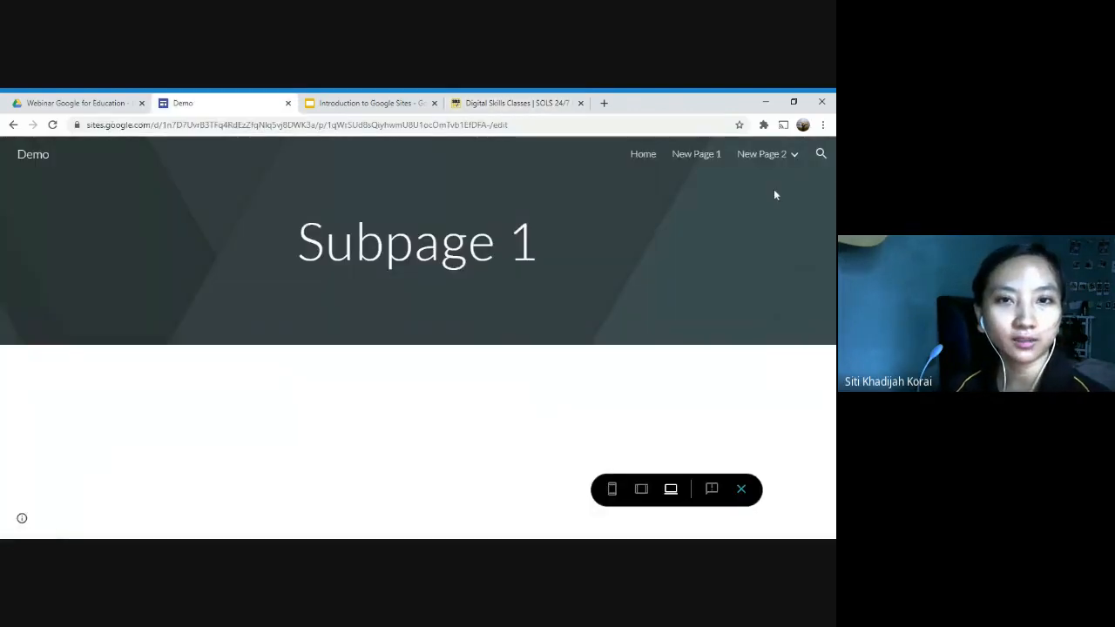
click(324, 101)
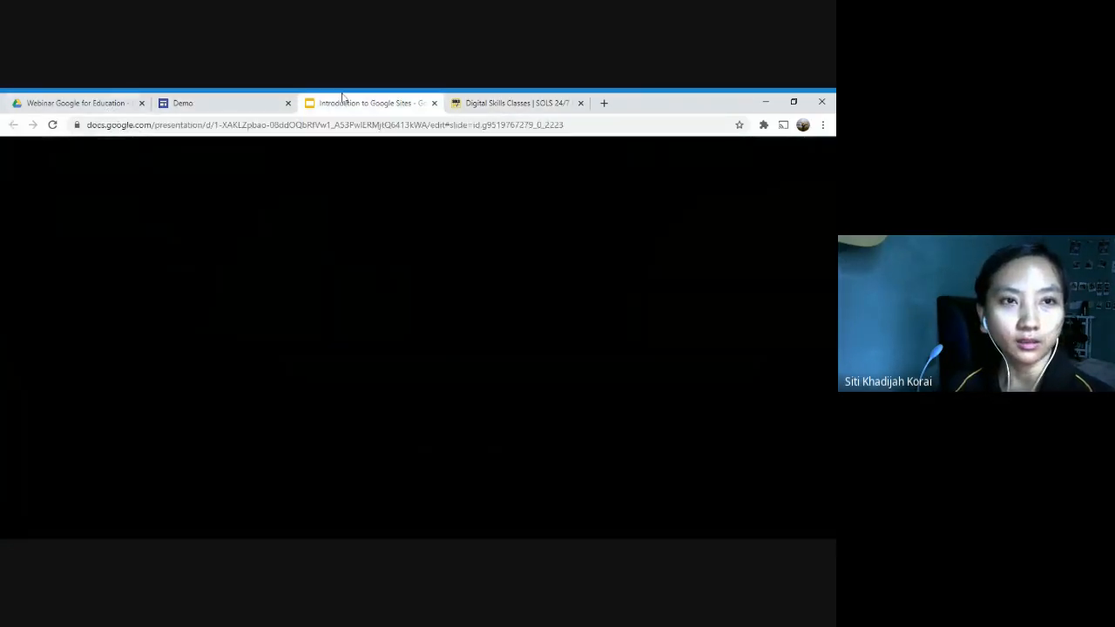